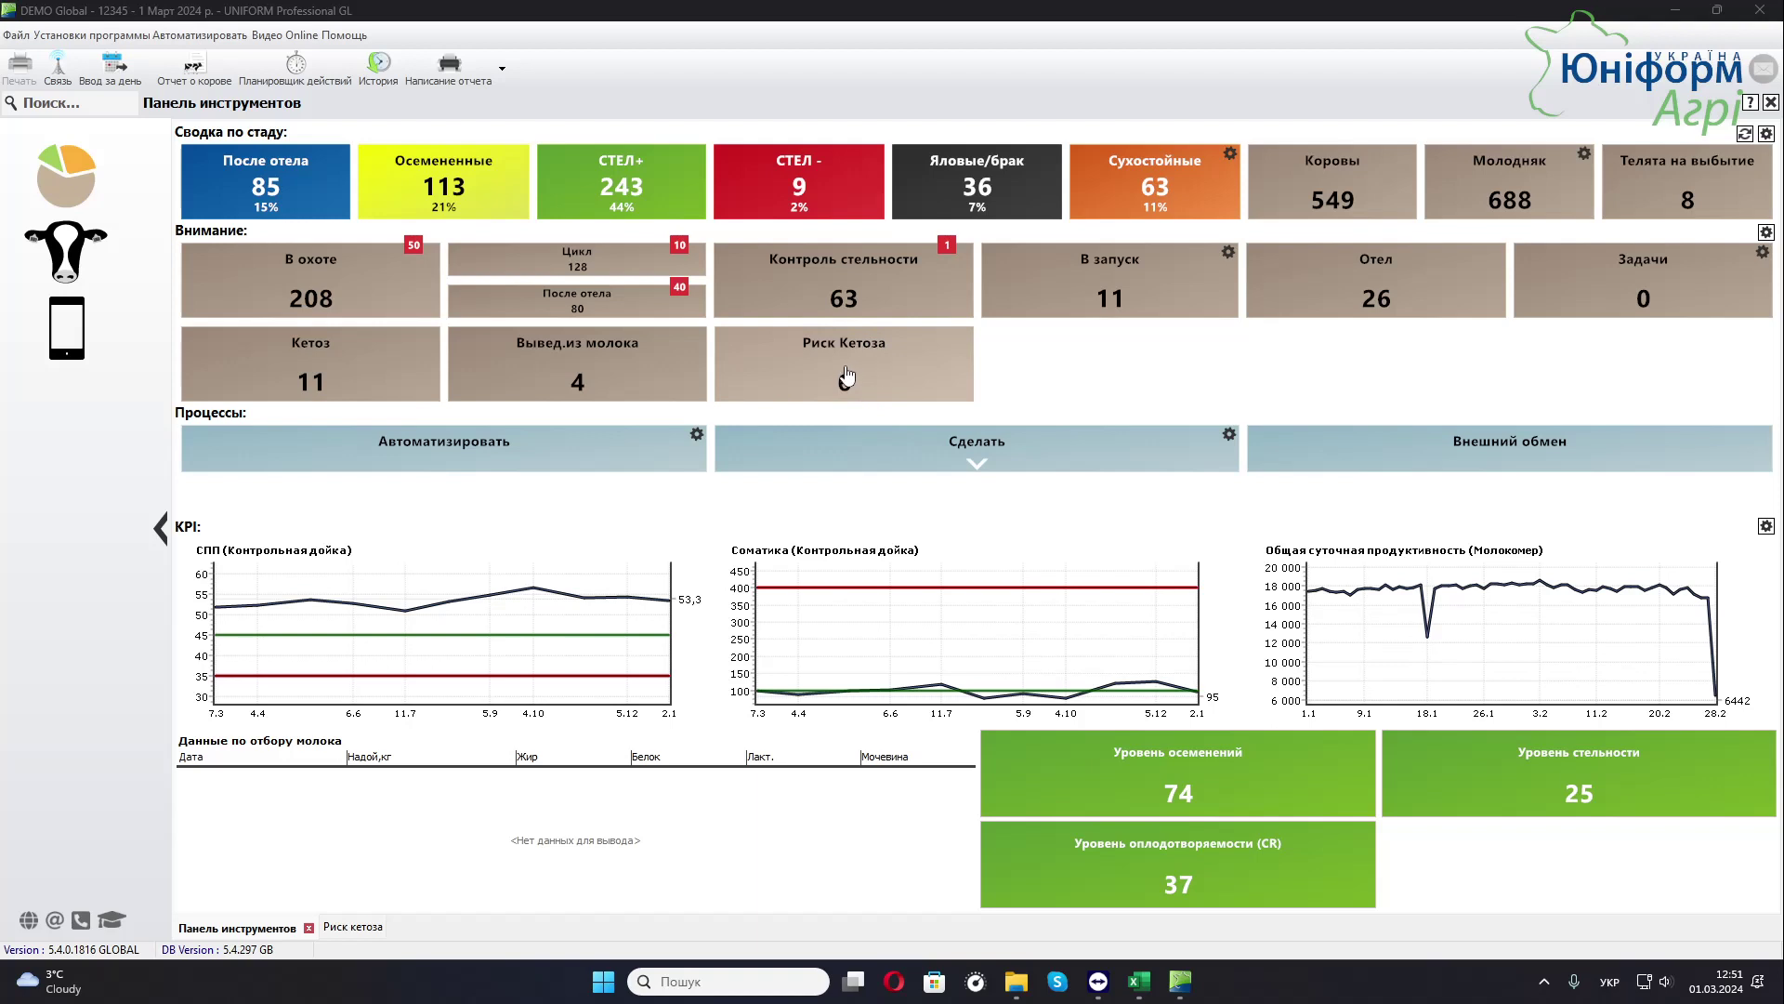
Open the Кетоз attention list from the dashboard, review its animals, and return to the dashboard.
{"action": "left_click", "coordinate": [841, 376]}
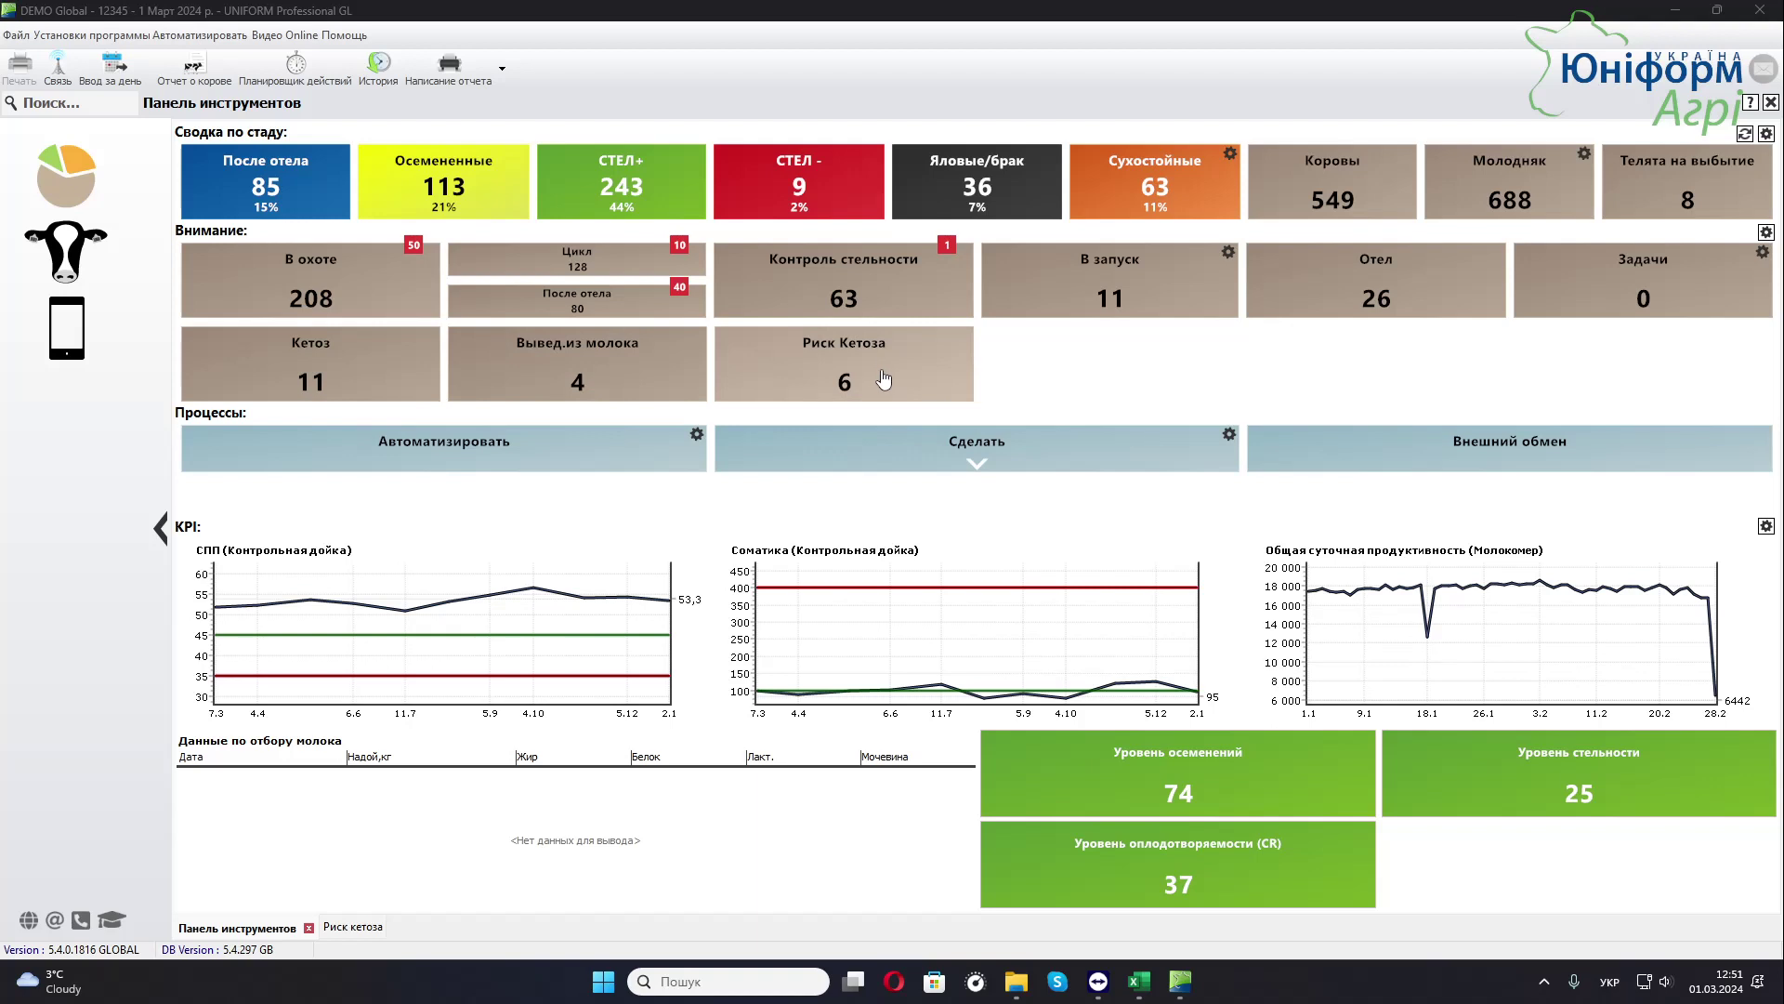
{"action": "left_click", "coordinate": [344, 373]}
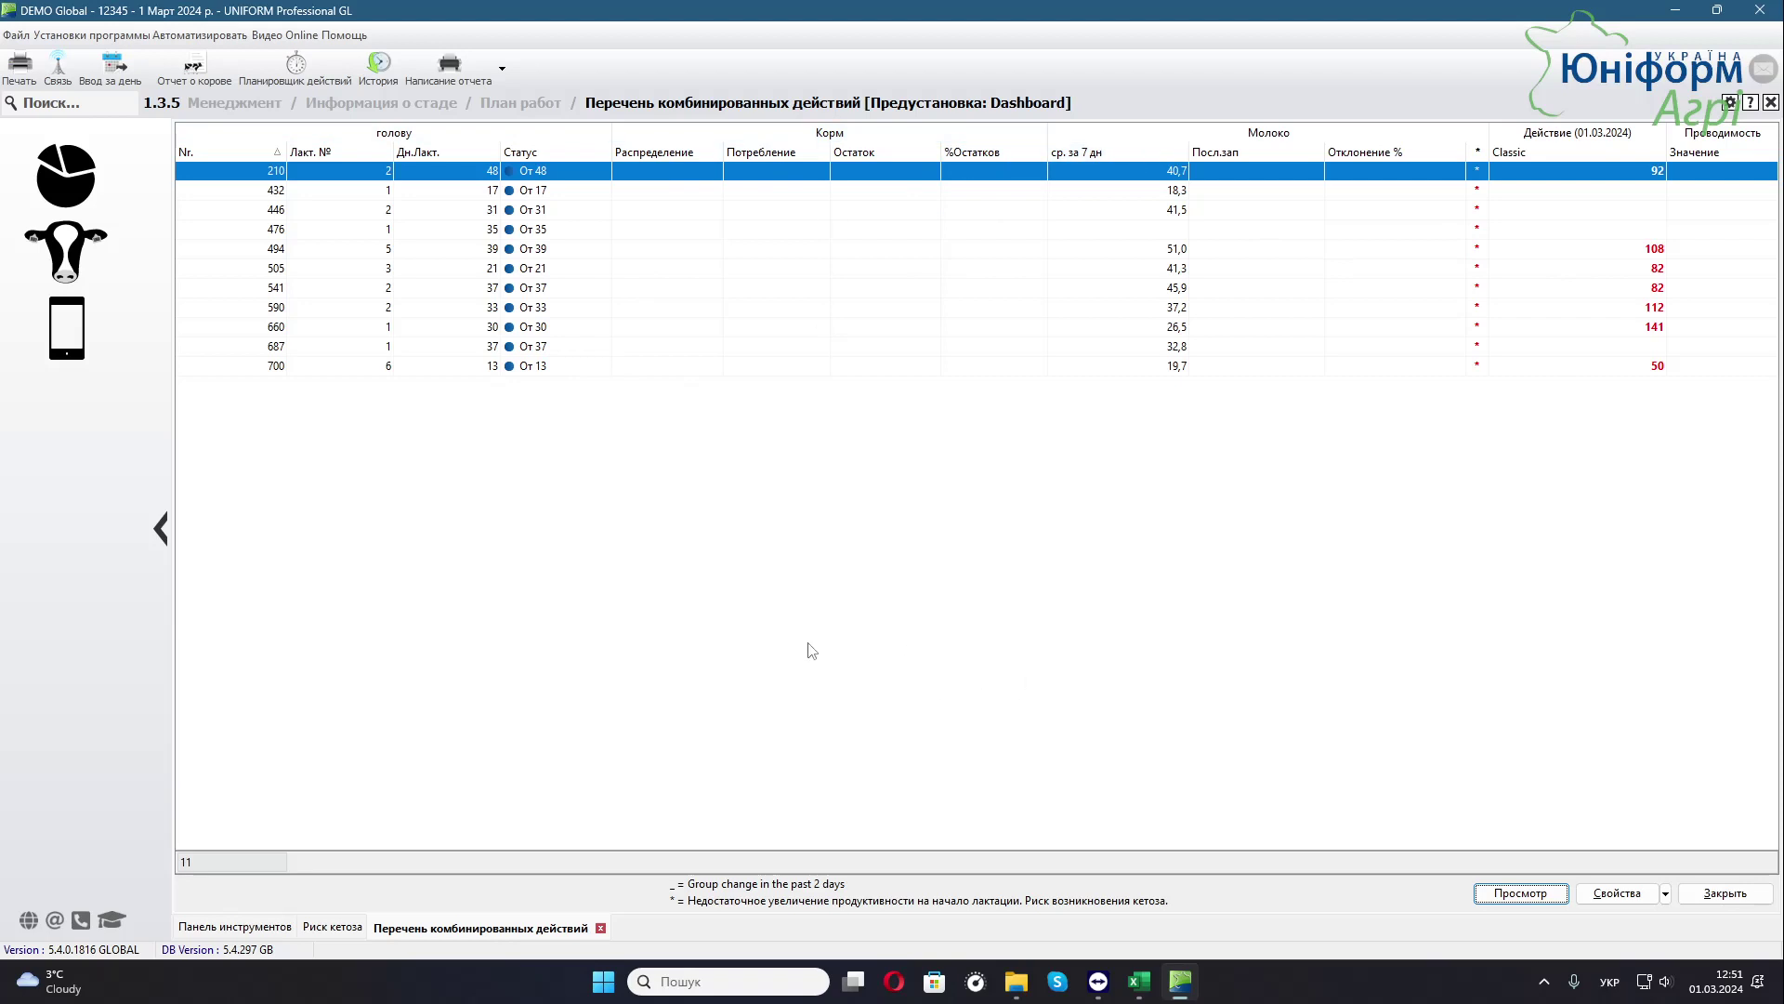
{"action": "left_click", "coordinate": [65, 175]}
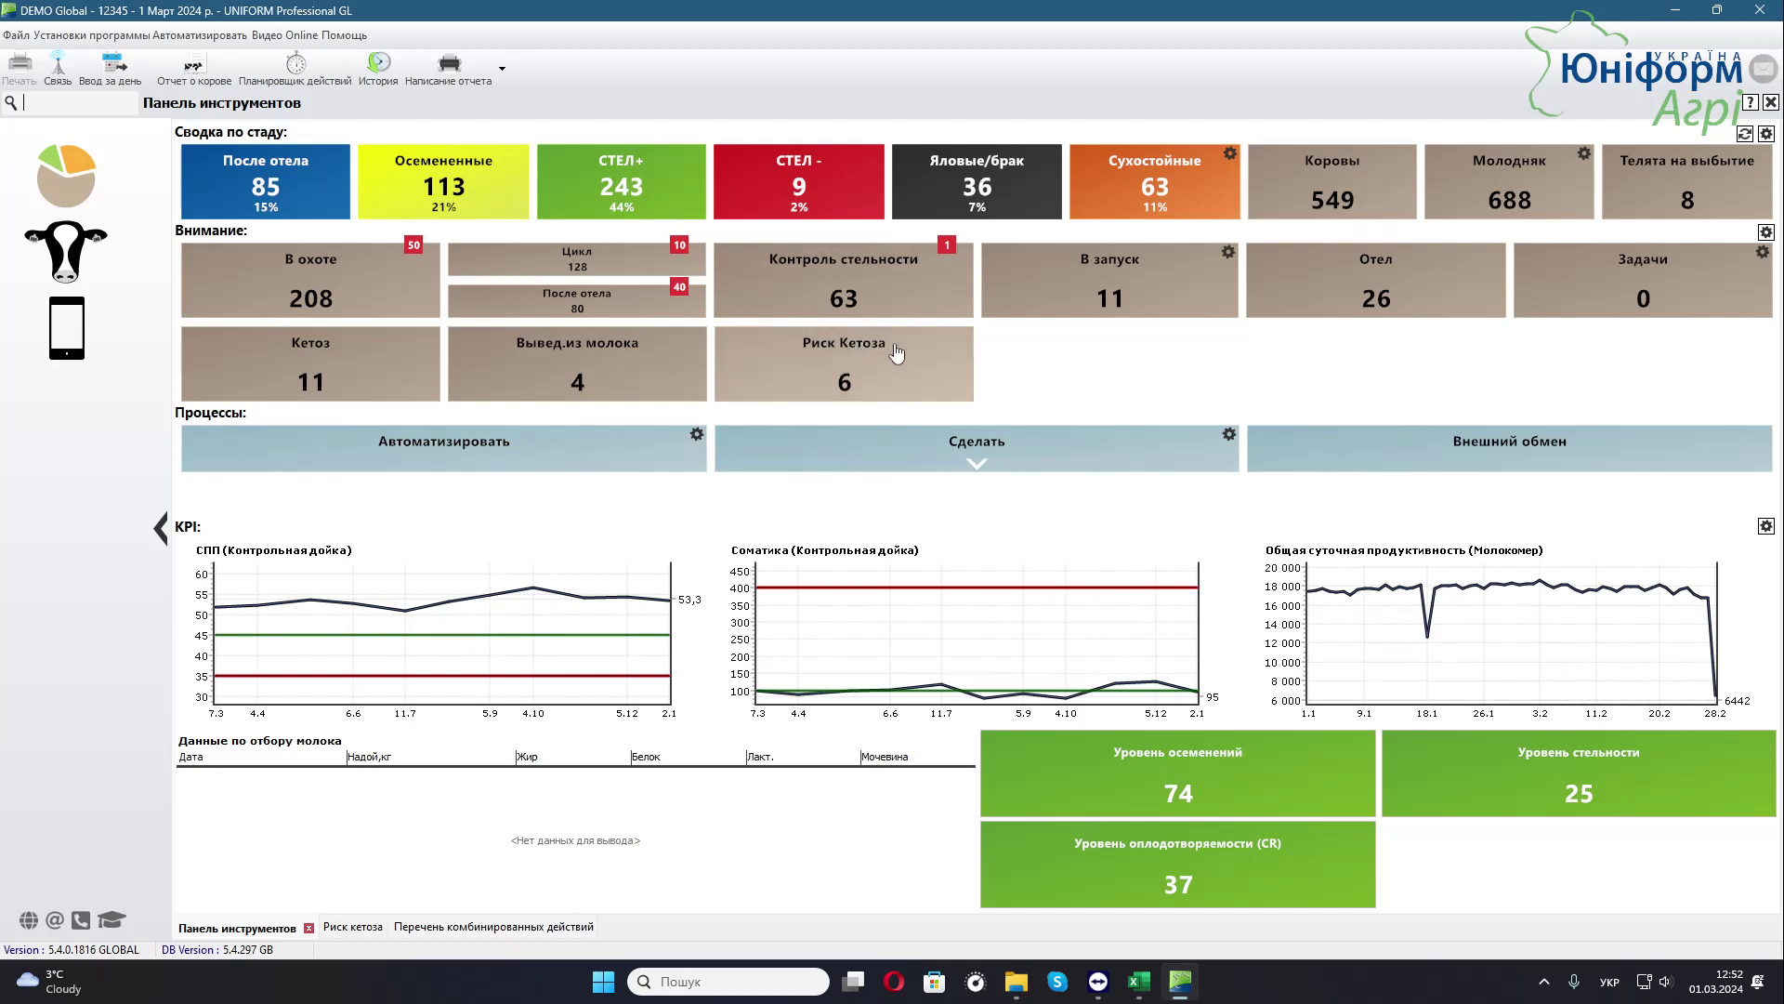
Open the Риск Кетоза list from the dashboard and bring up the Причины criteria in its properties.
{"action": "left_click", "coordinate": [870, 388]}
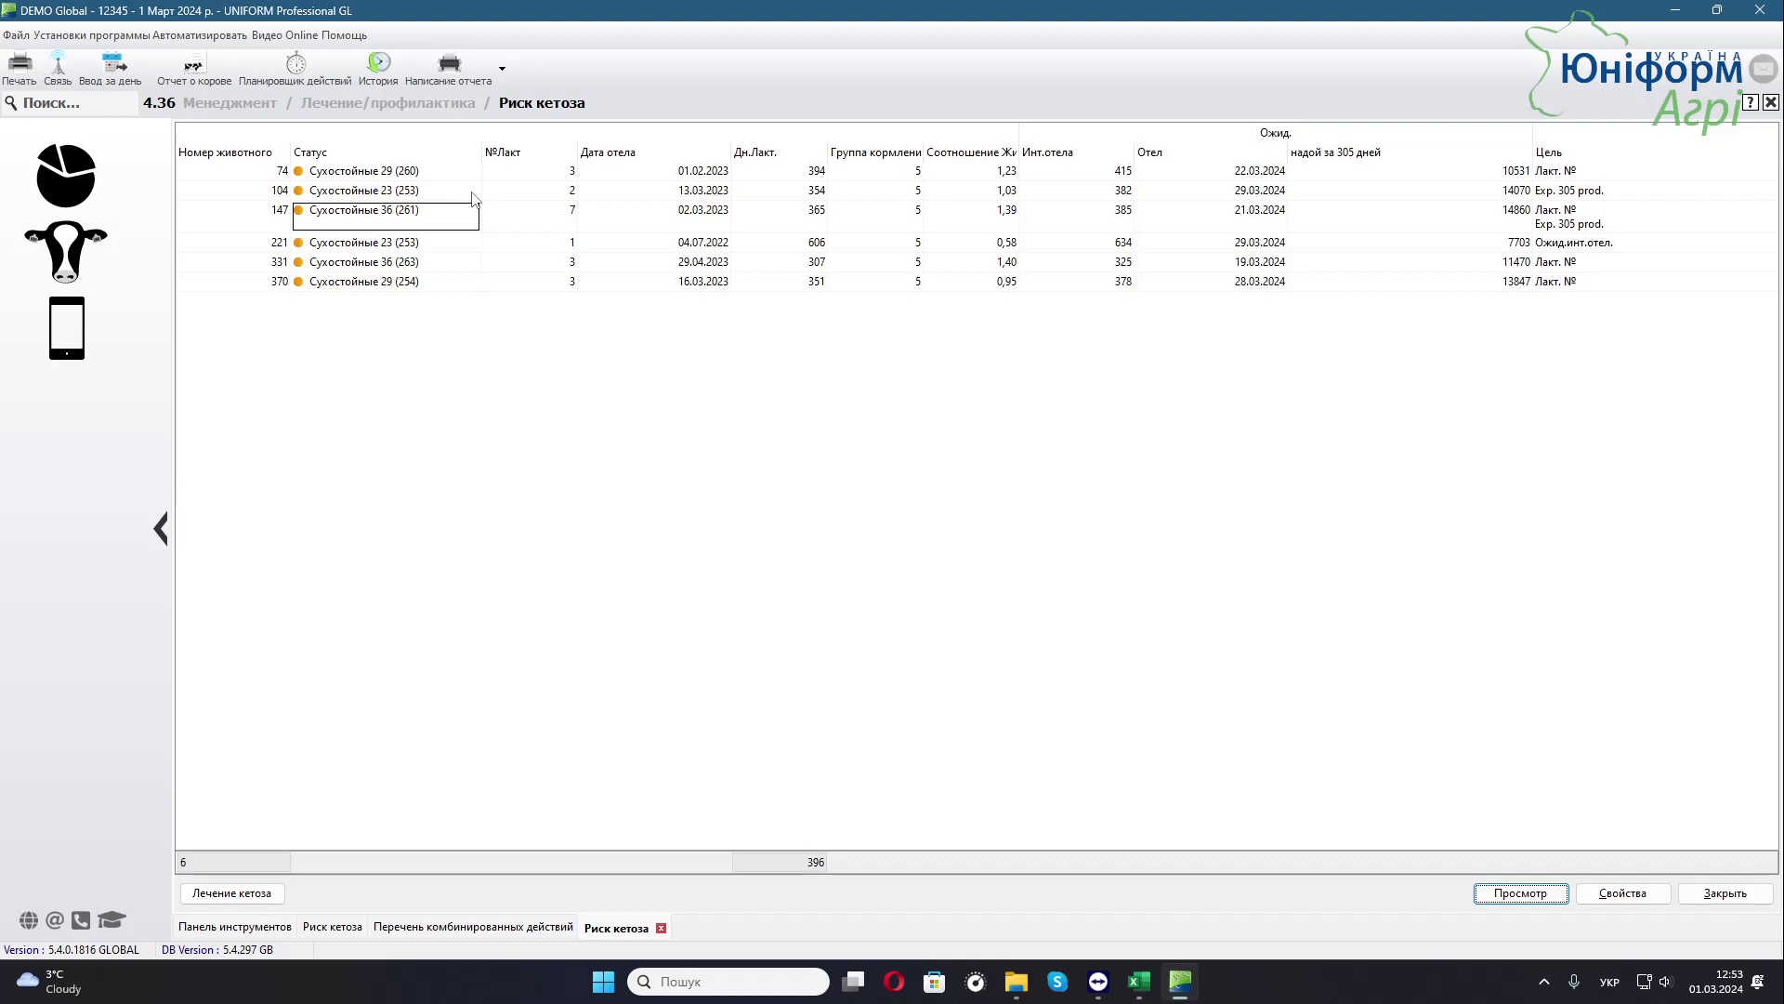
{"action": "left_click", "coordinate": [1591, 885]}
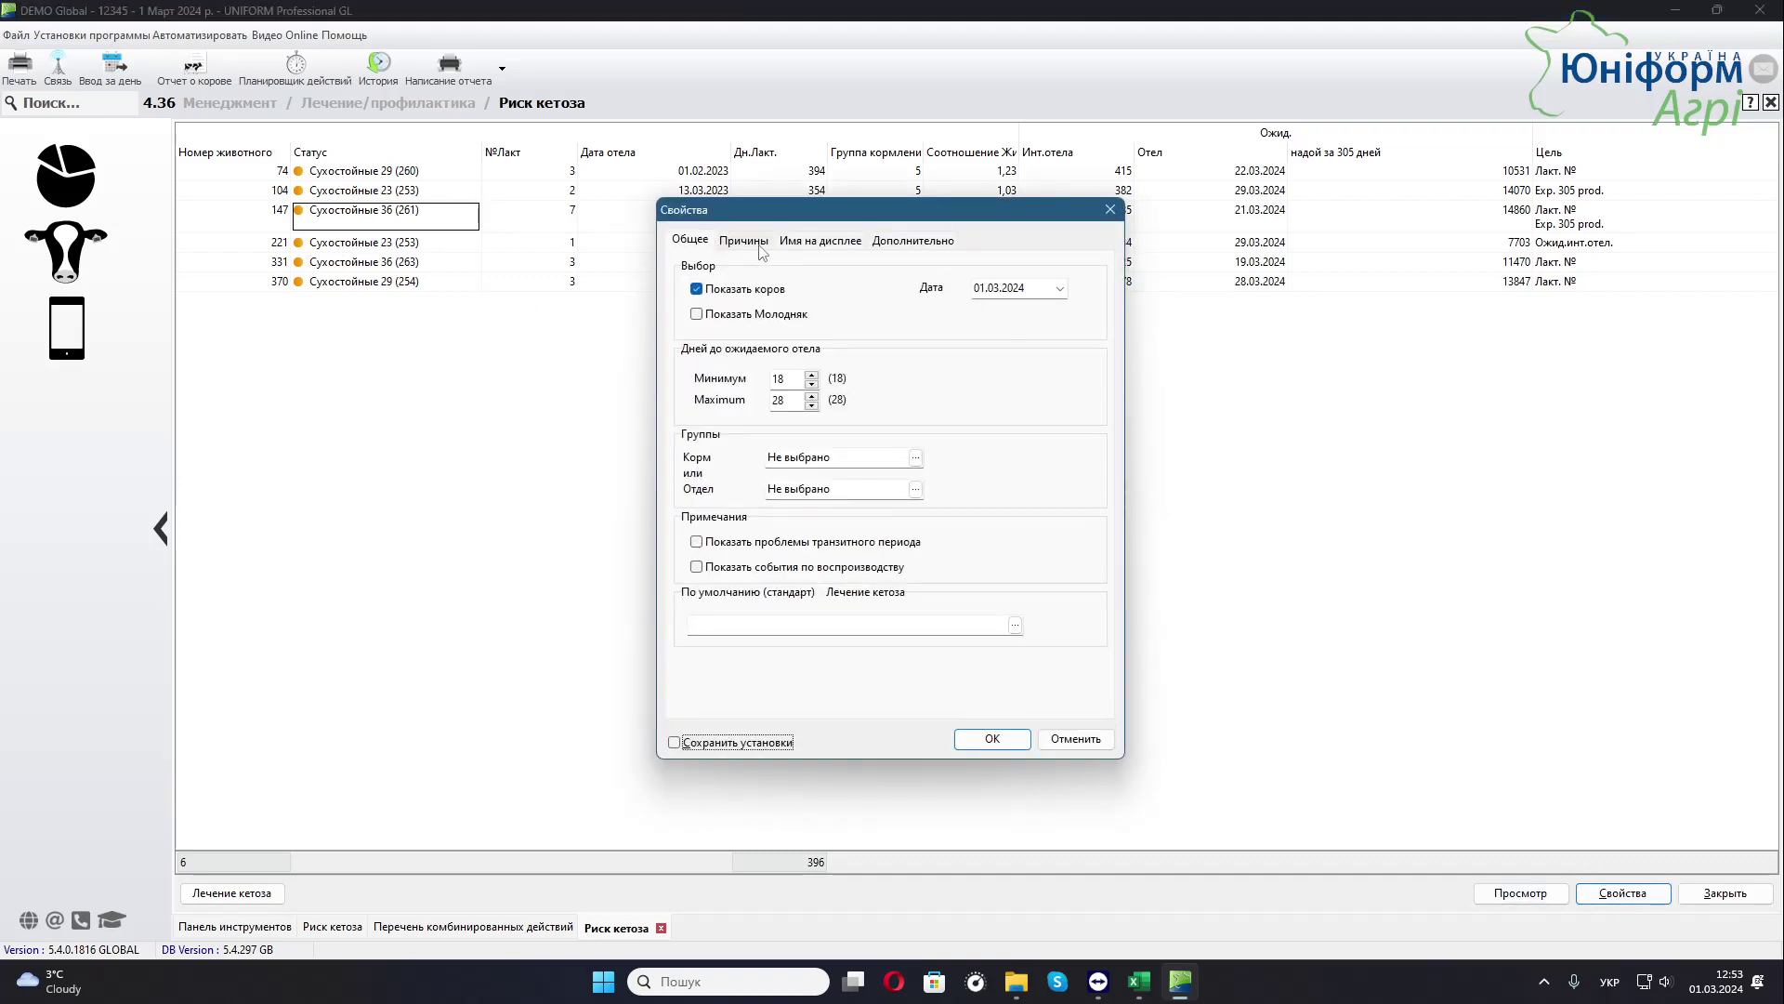
{"action": "left_click", "coordinate": [745, 242]}
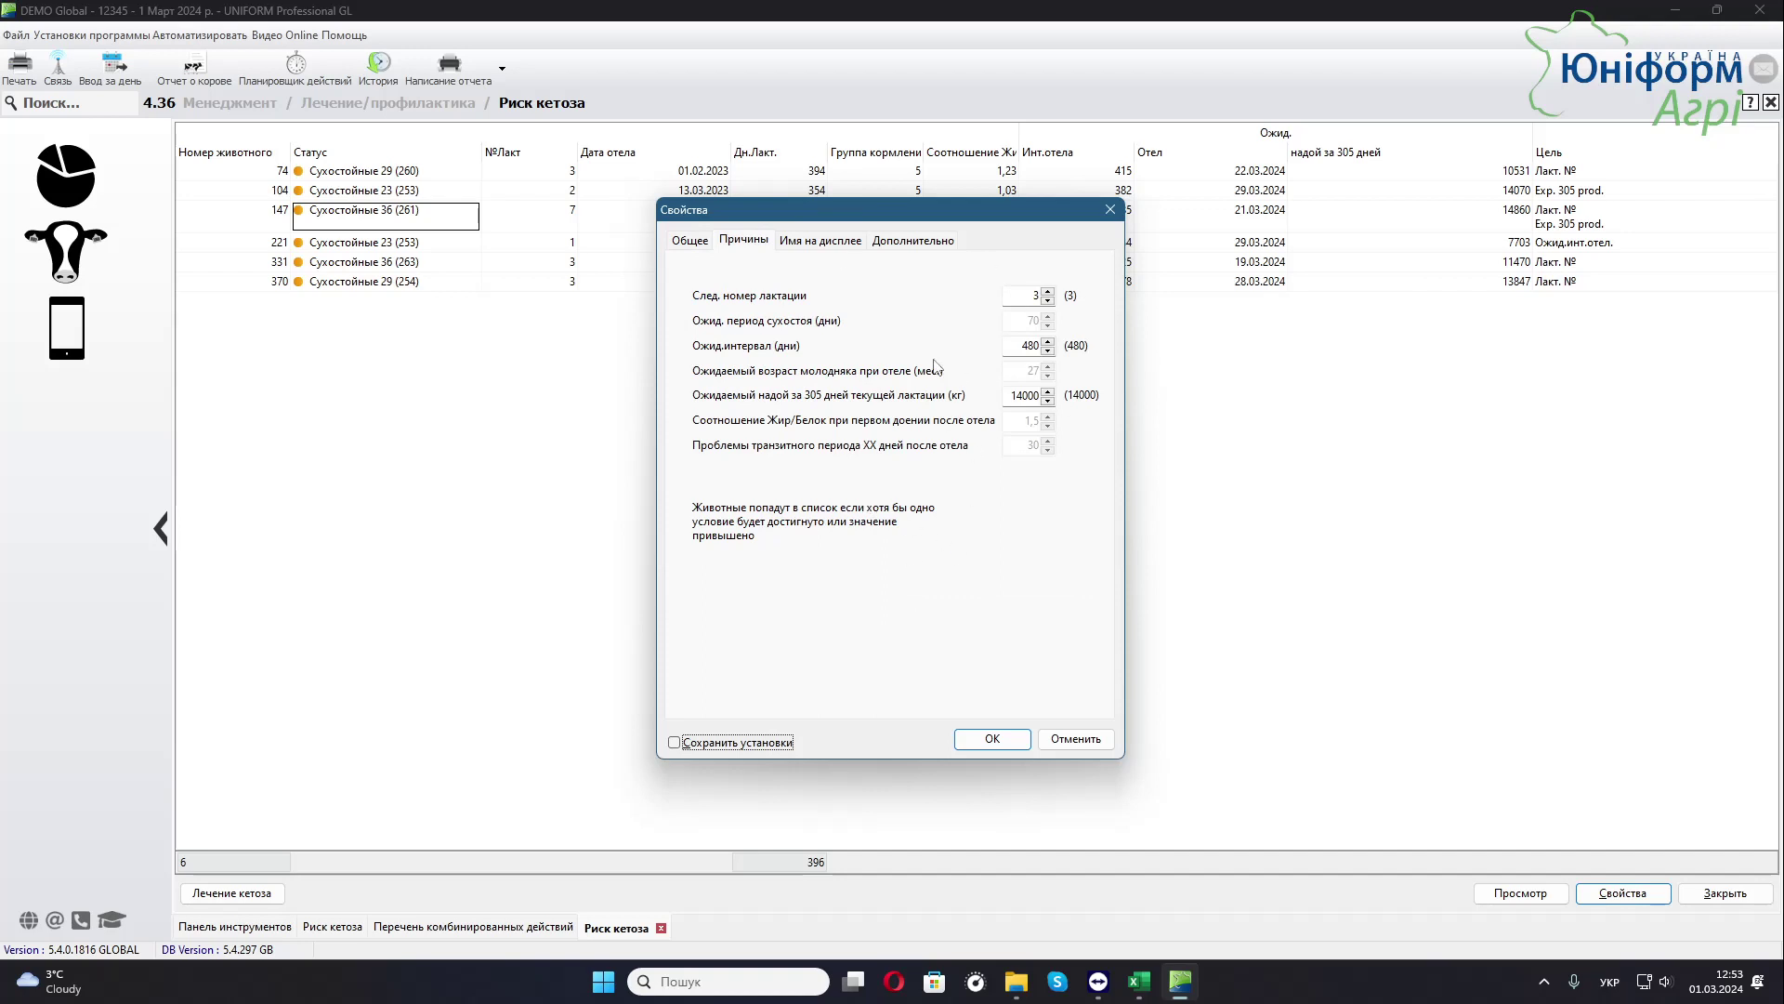
{"action": "left_click_drag", "start_coordinate": [790, 210], "coordinate": [884, 232]}
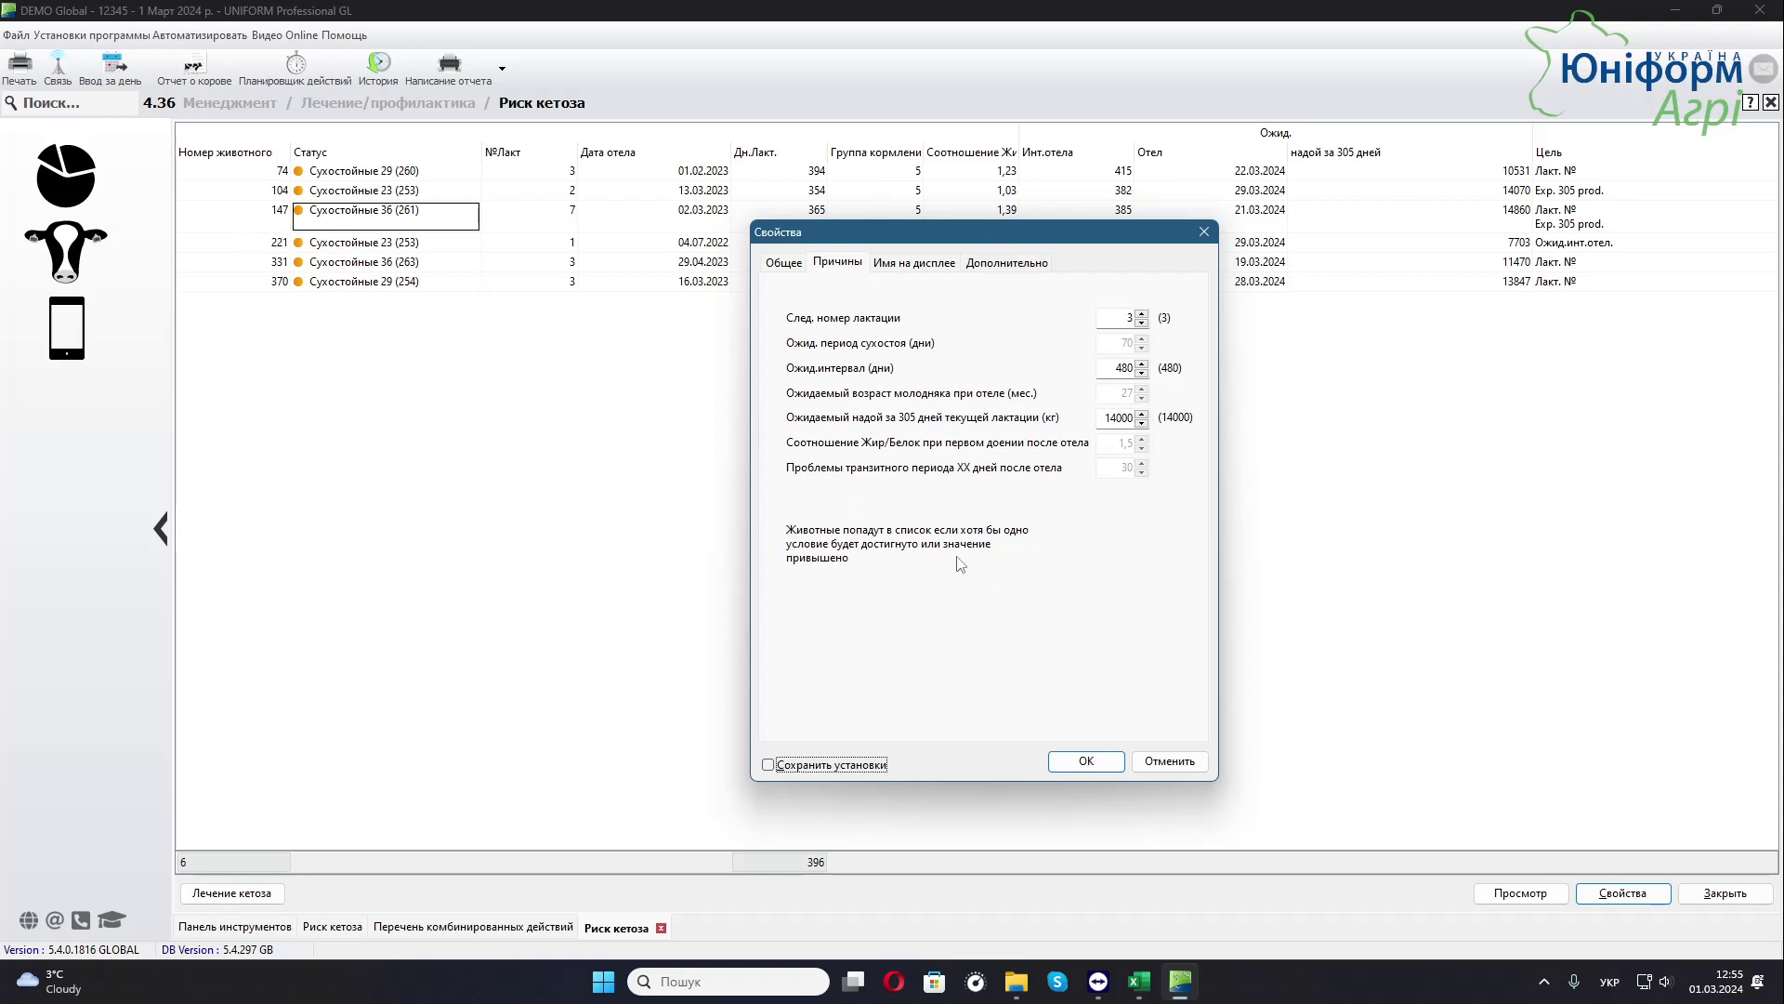
Look at the date calendar and the feed group selection in the list's Общее properties.
{"action": "left_click", "coordinate": [786, 272]}
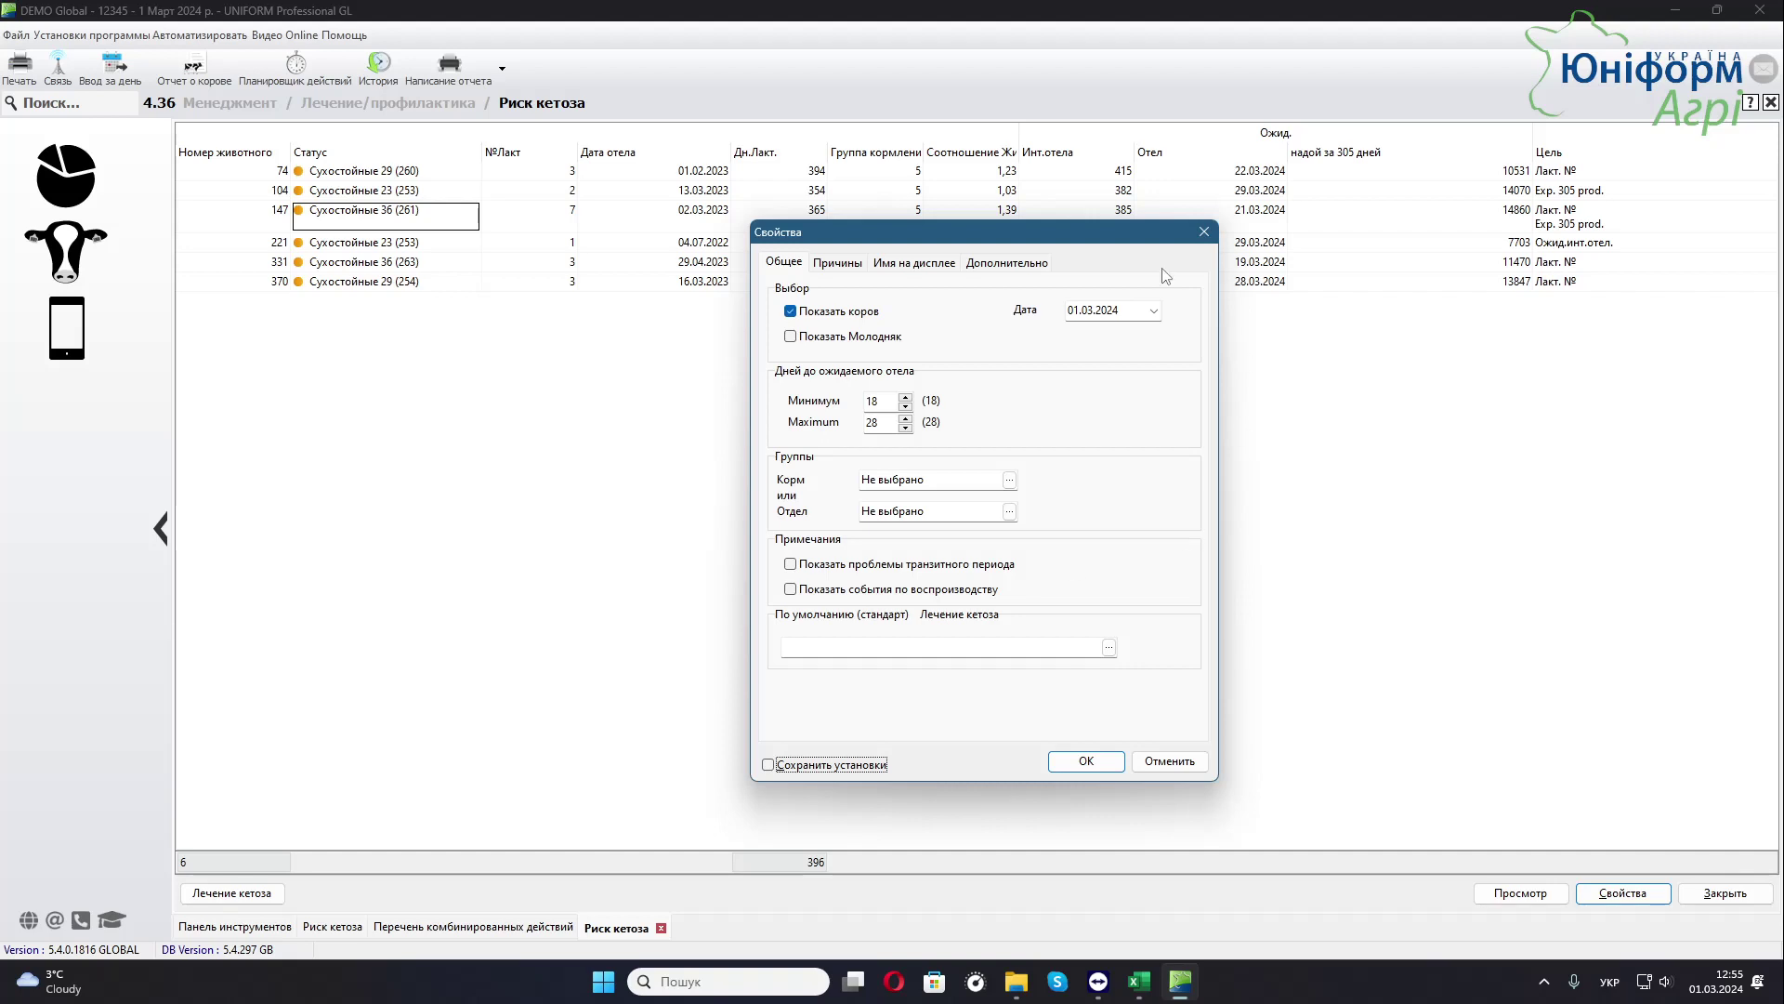
{"action": "left_click", "coordinate": [1153, 310]}
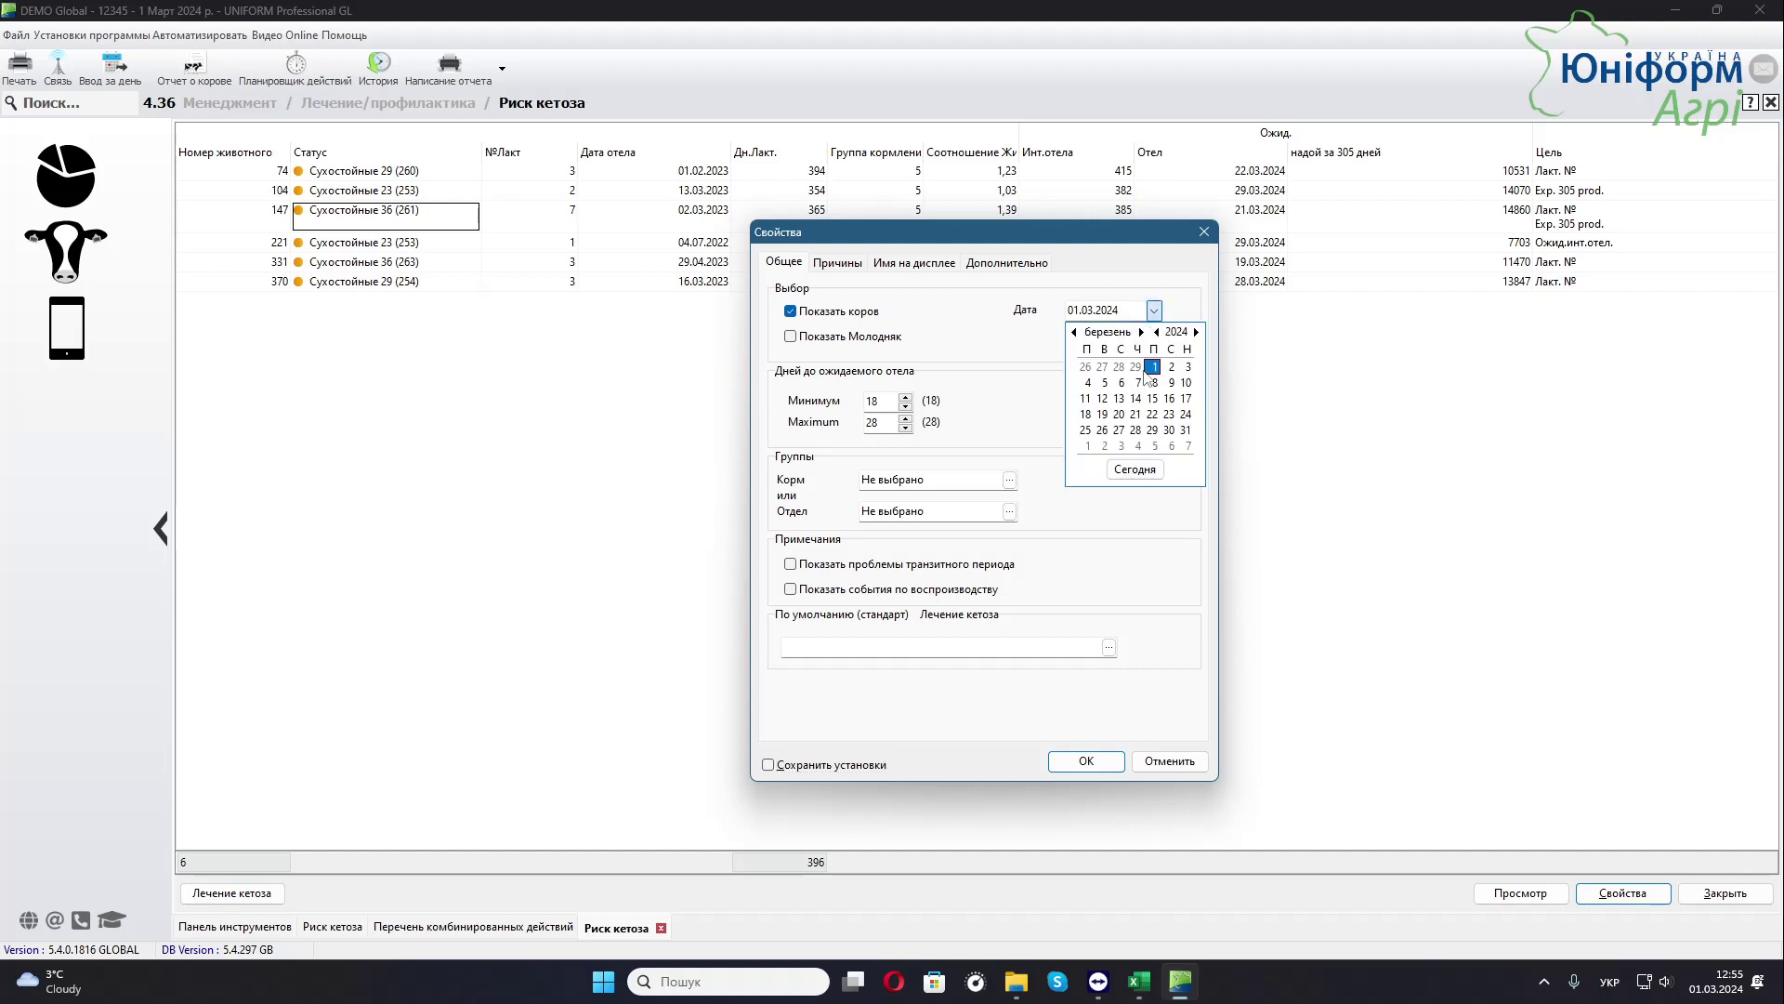
{"action": "left_click", "coordinate": [1148, 281]}
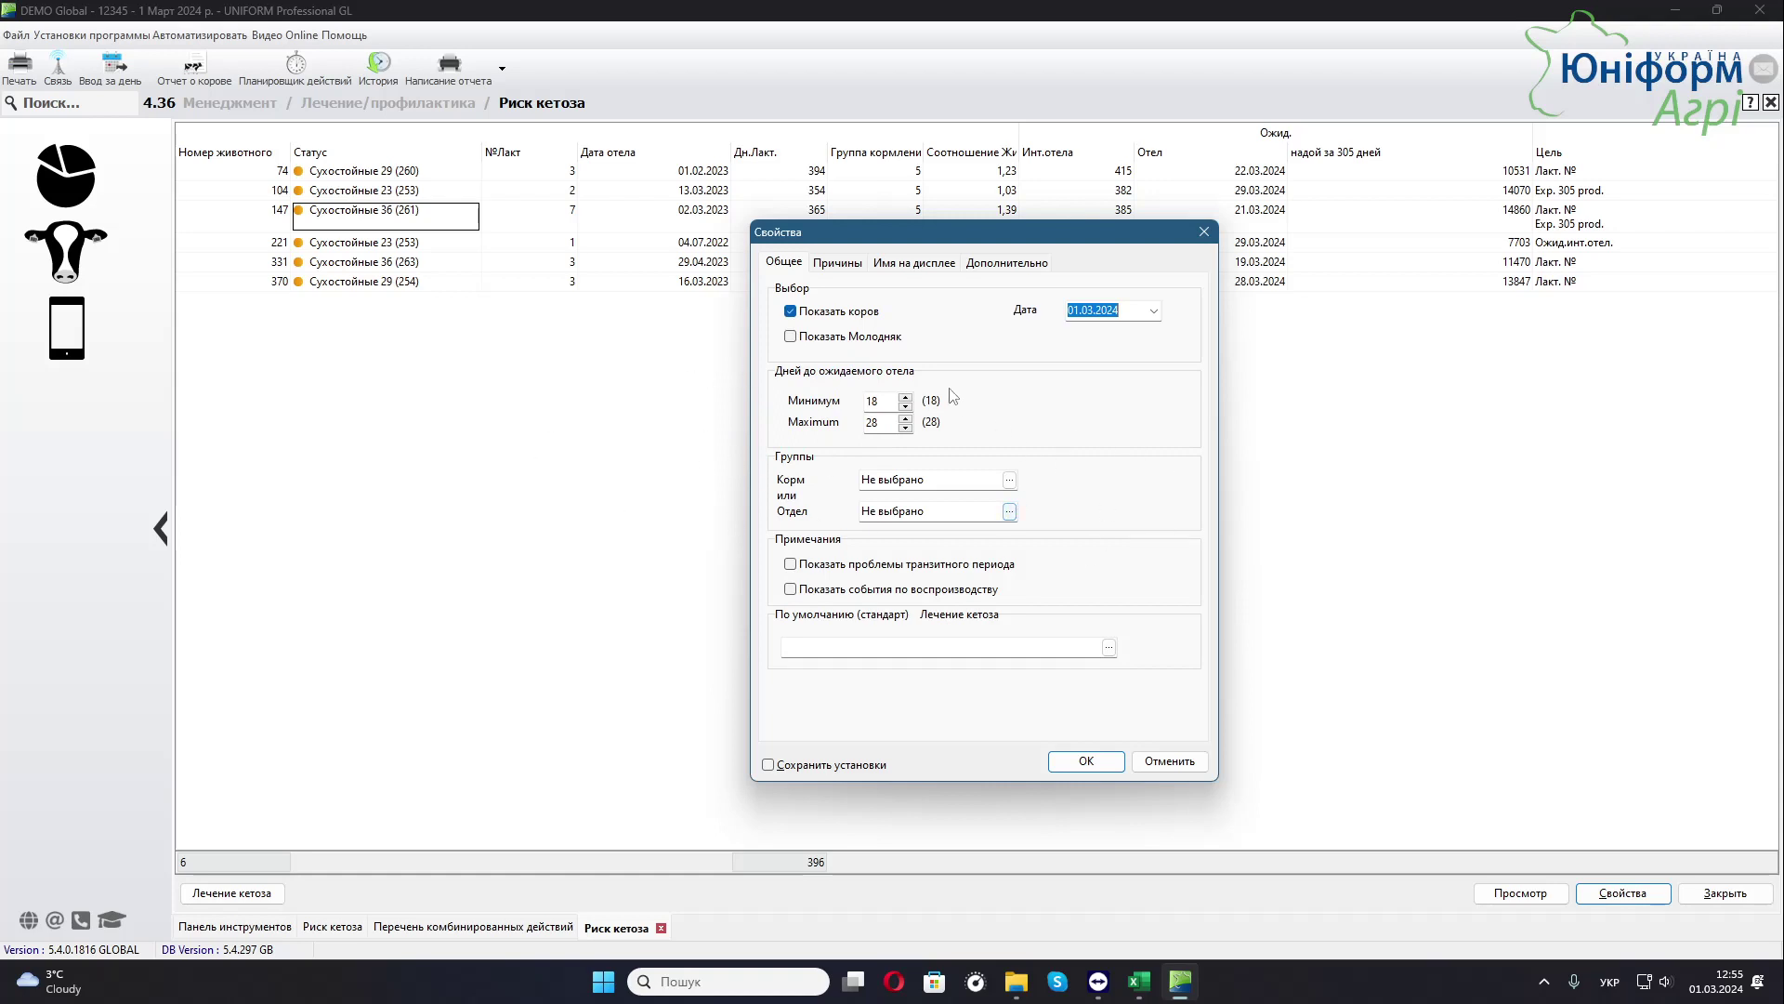
{"action": "left_click", "coordinate": [1010, 479]}
{"action": "left_click", "coordinate": [1058, 649]}
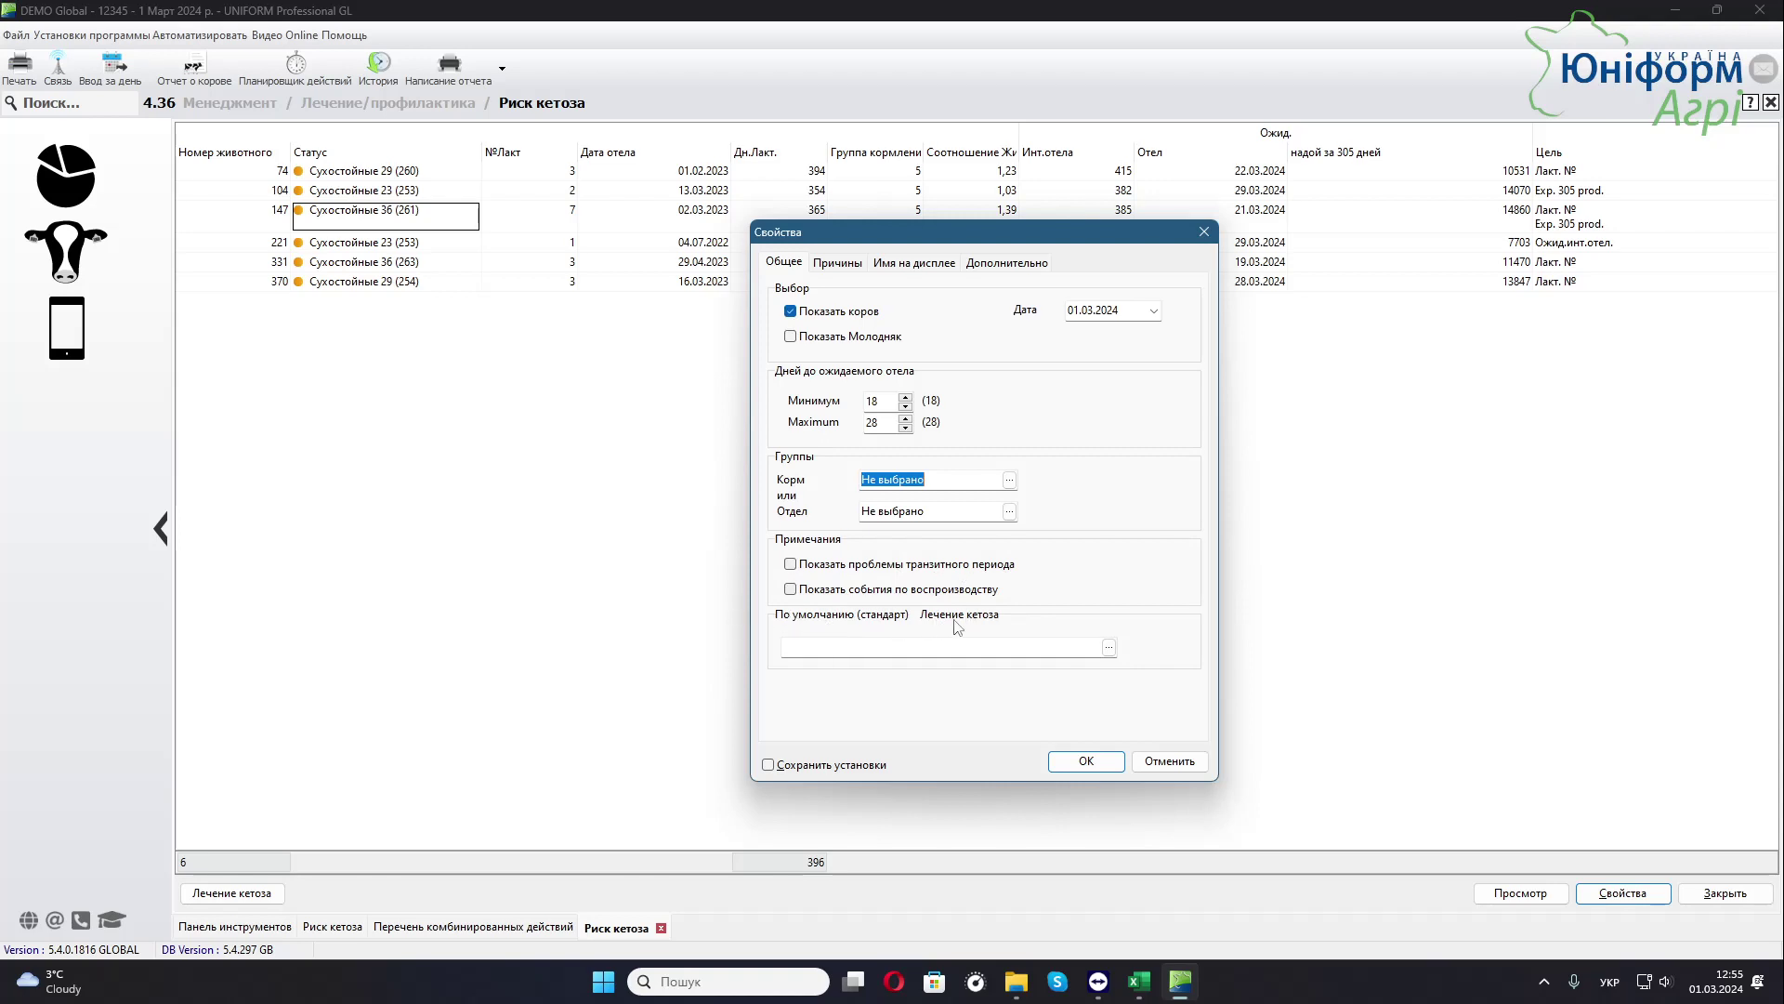
Set the default Лечение кетоза treatment to Кетоз ОК.
{"action": "left_click", "coordinate": [1108, 647]}
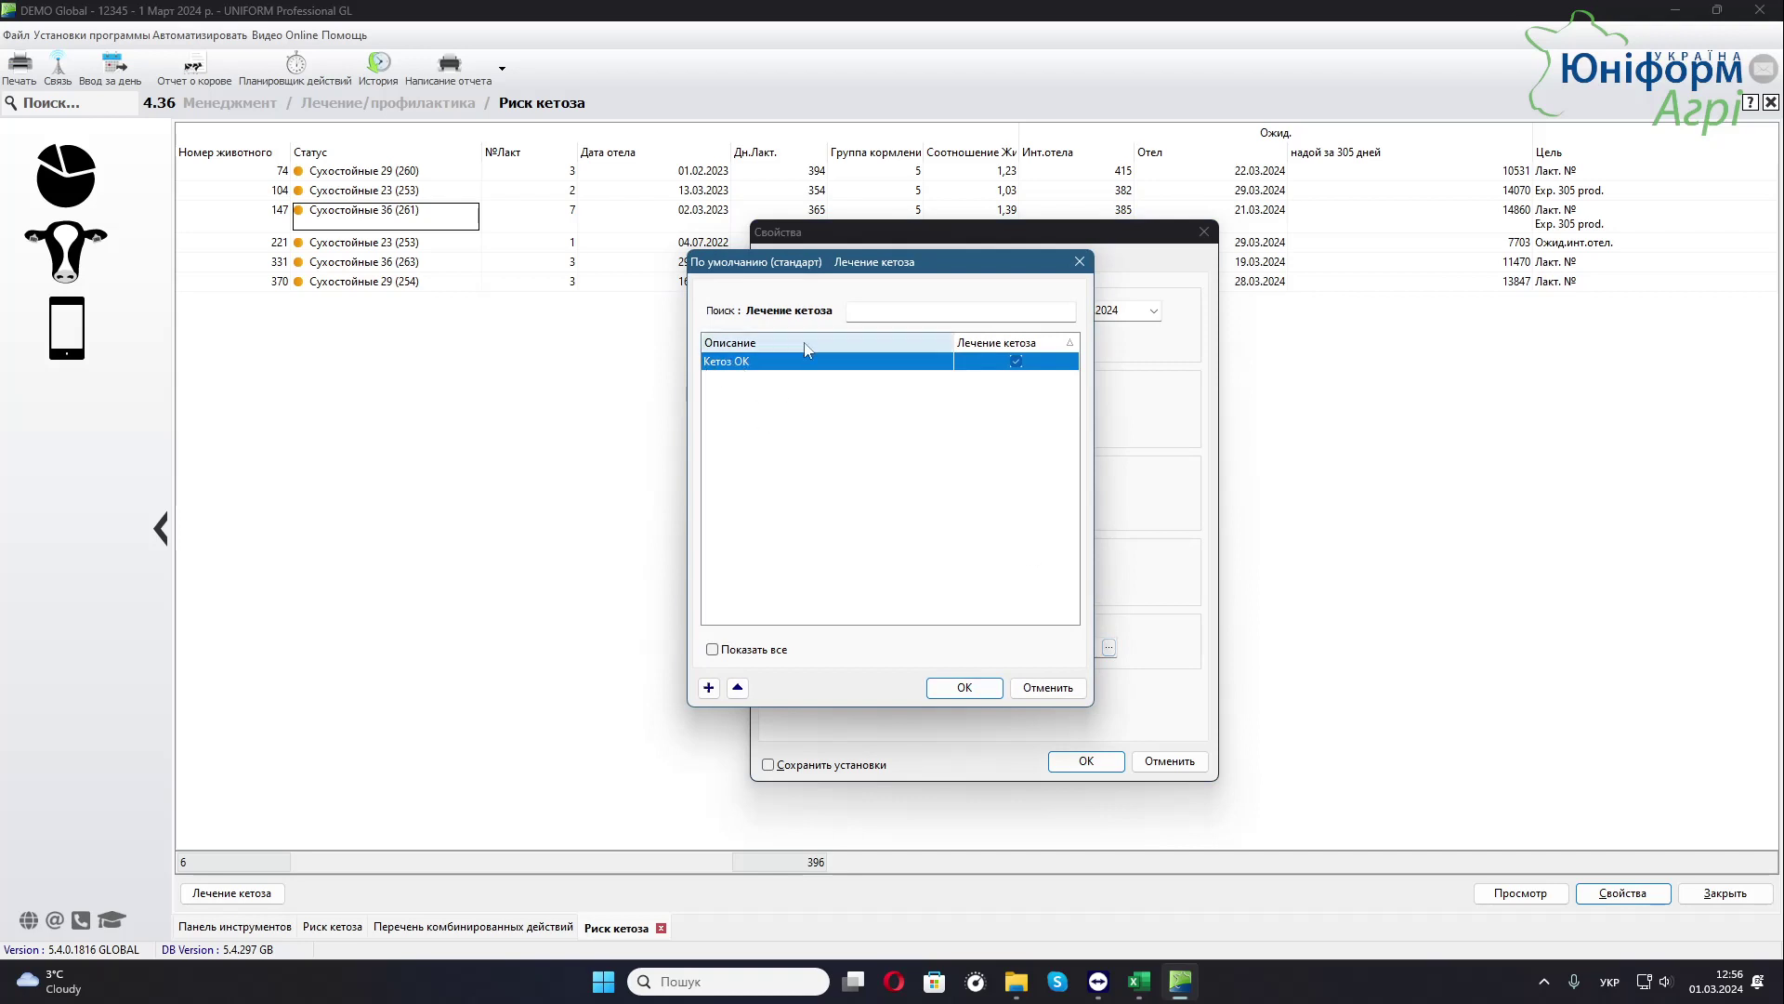
{"action": "left_click", "coordinate": [962, 688]}
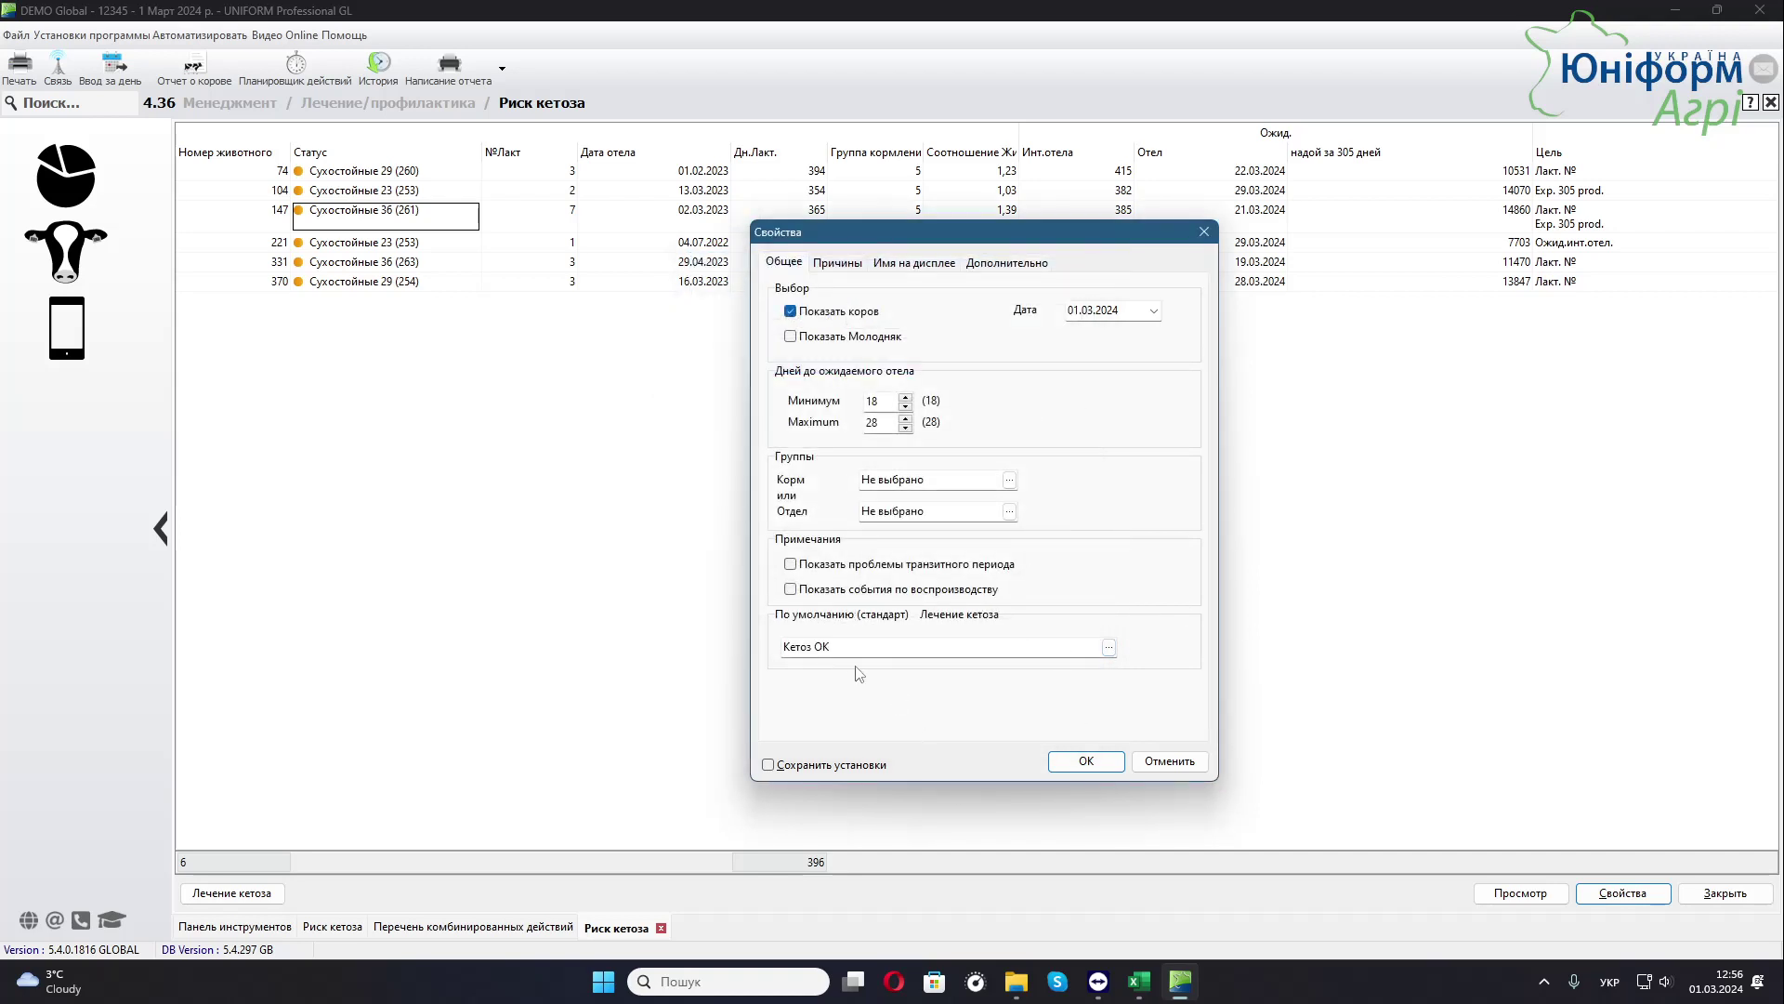
Examine the full list of treatments and the definition of Кетоз ОК, closing both without changes.
{"action": "left_click", "coordinate": [1109, 647]}
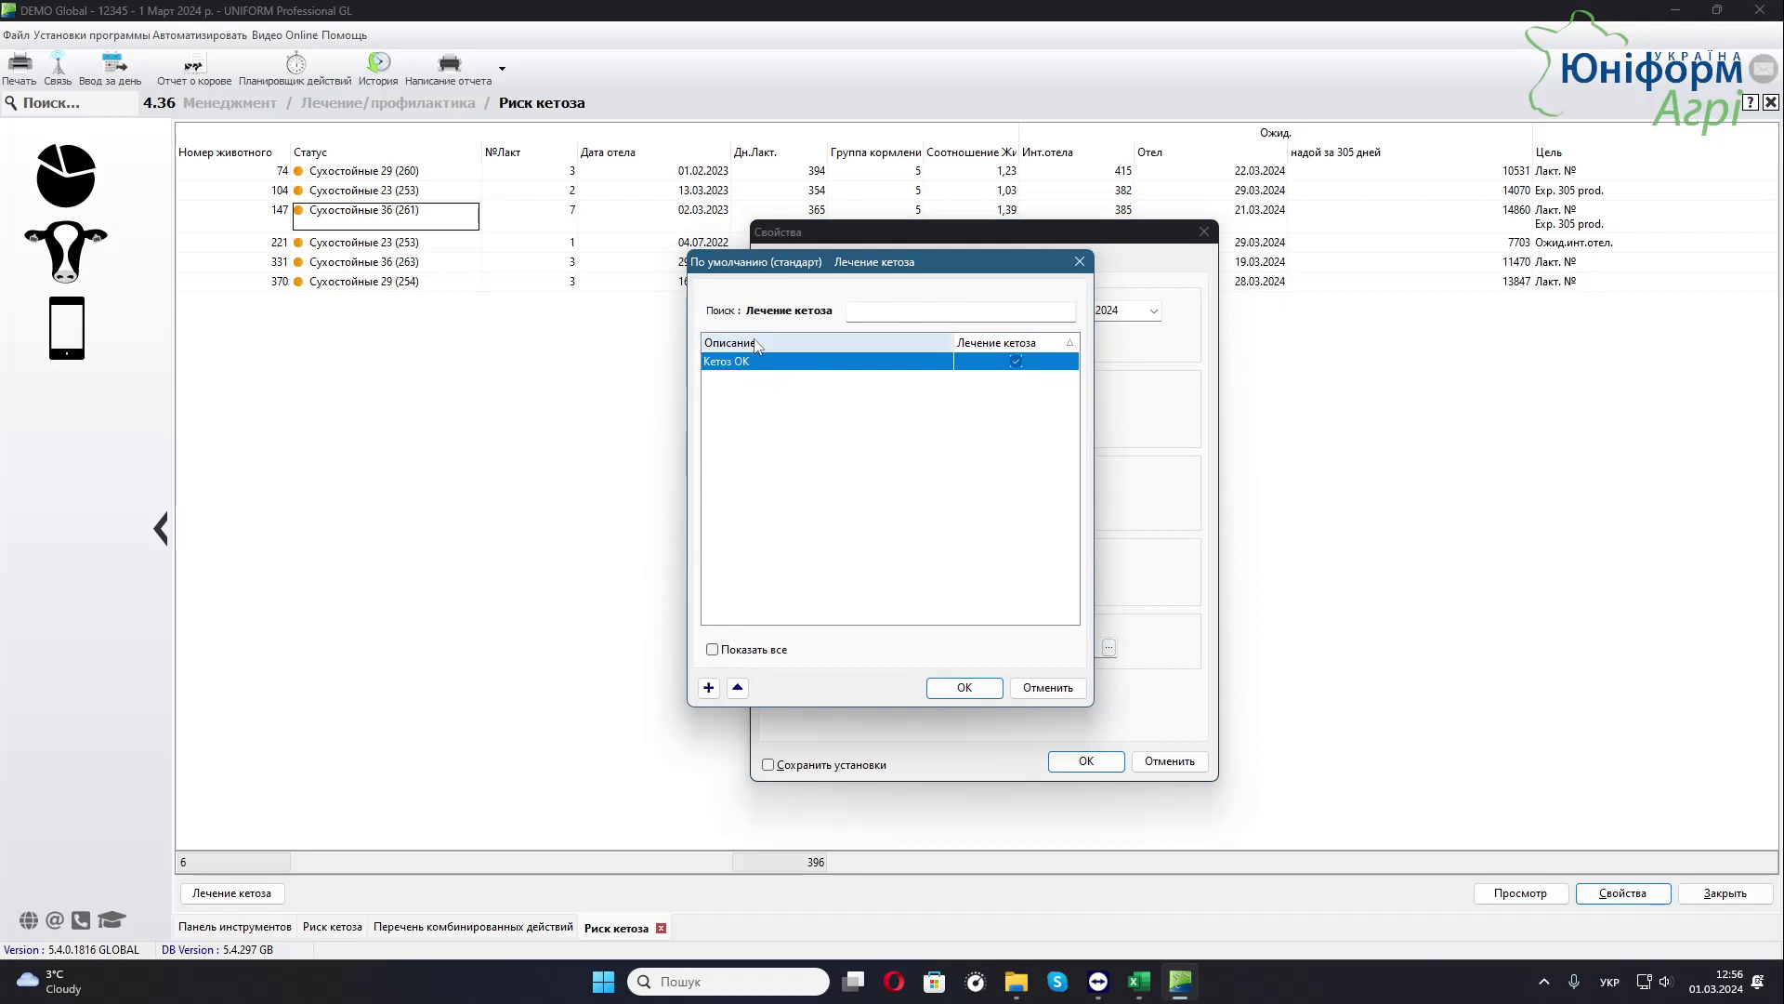
{"action": "left_click", "coordinate": [712, 651]}
{"action": "scroll", "coordinate": [864, 483], "scroll_direction": "down", "scroll_amount": 5}
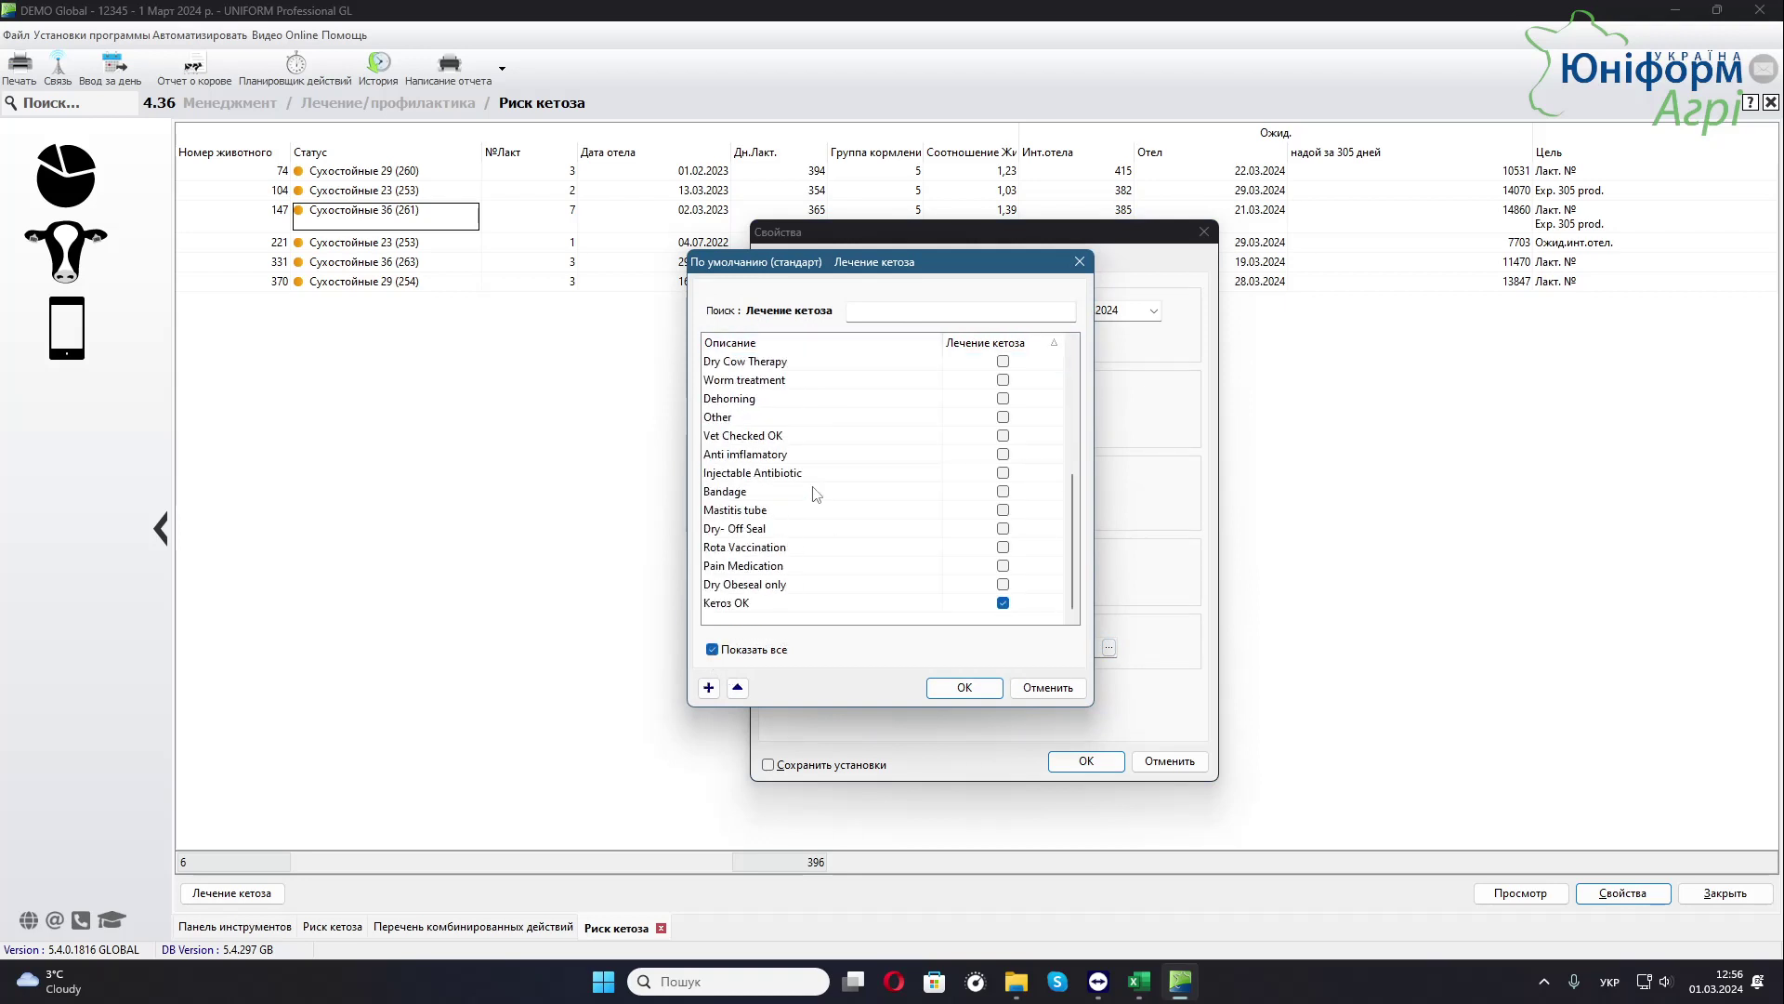
{"action": "scroll", "coordinate": [828, 567], "scroll_direction": "up", "scroll_amount": 4}
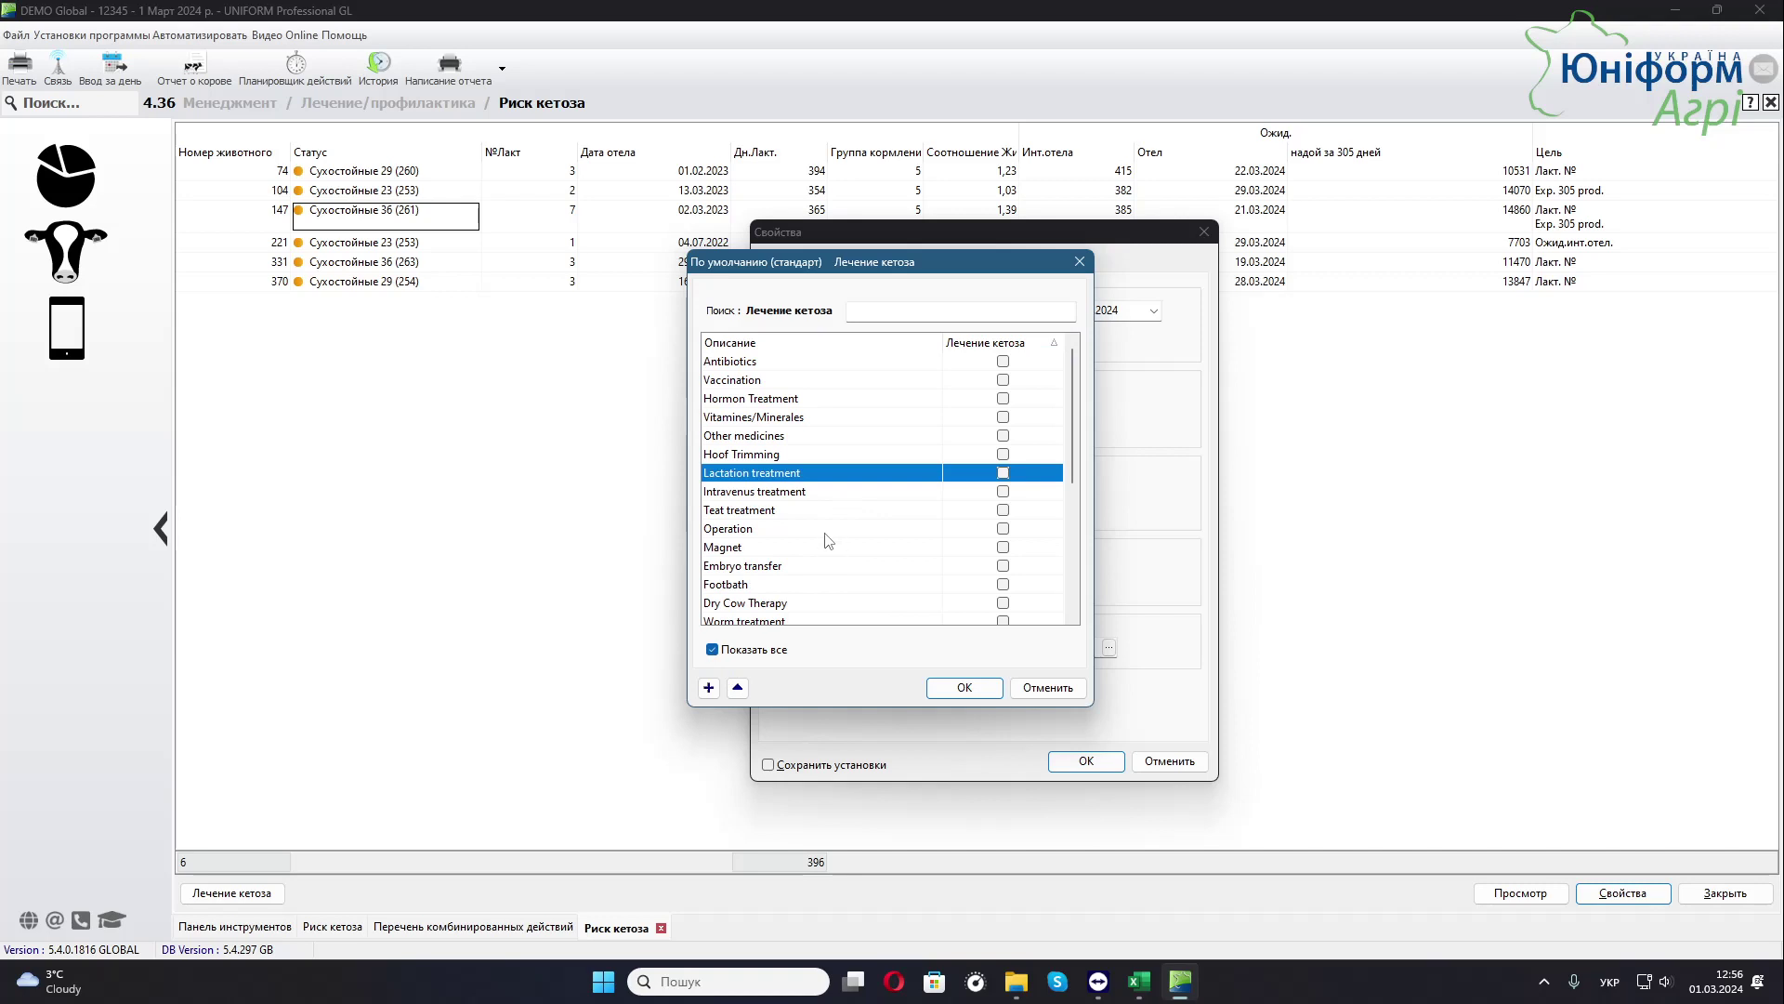
{"action": "left_click", "coordinate": [768, 549]}
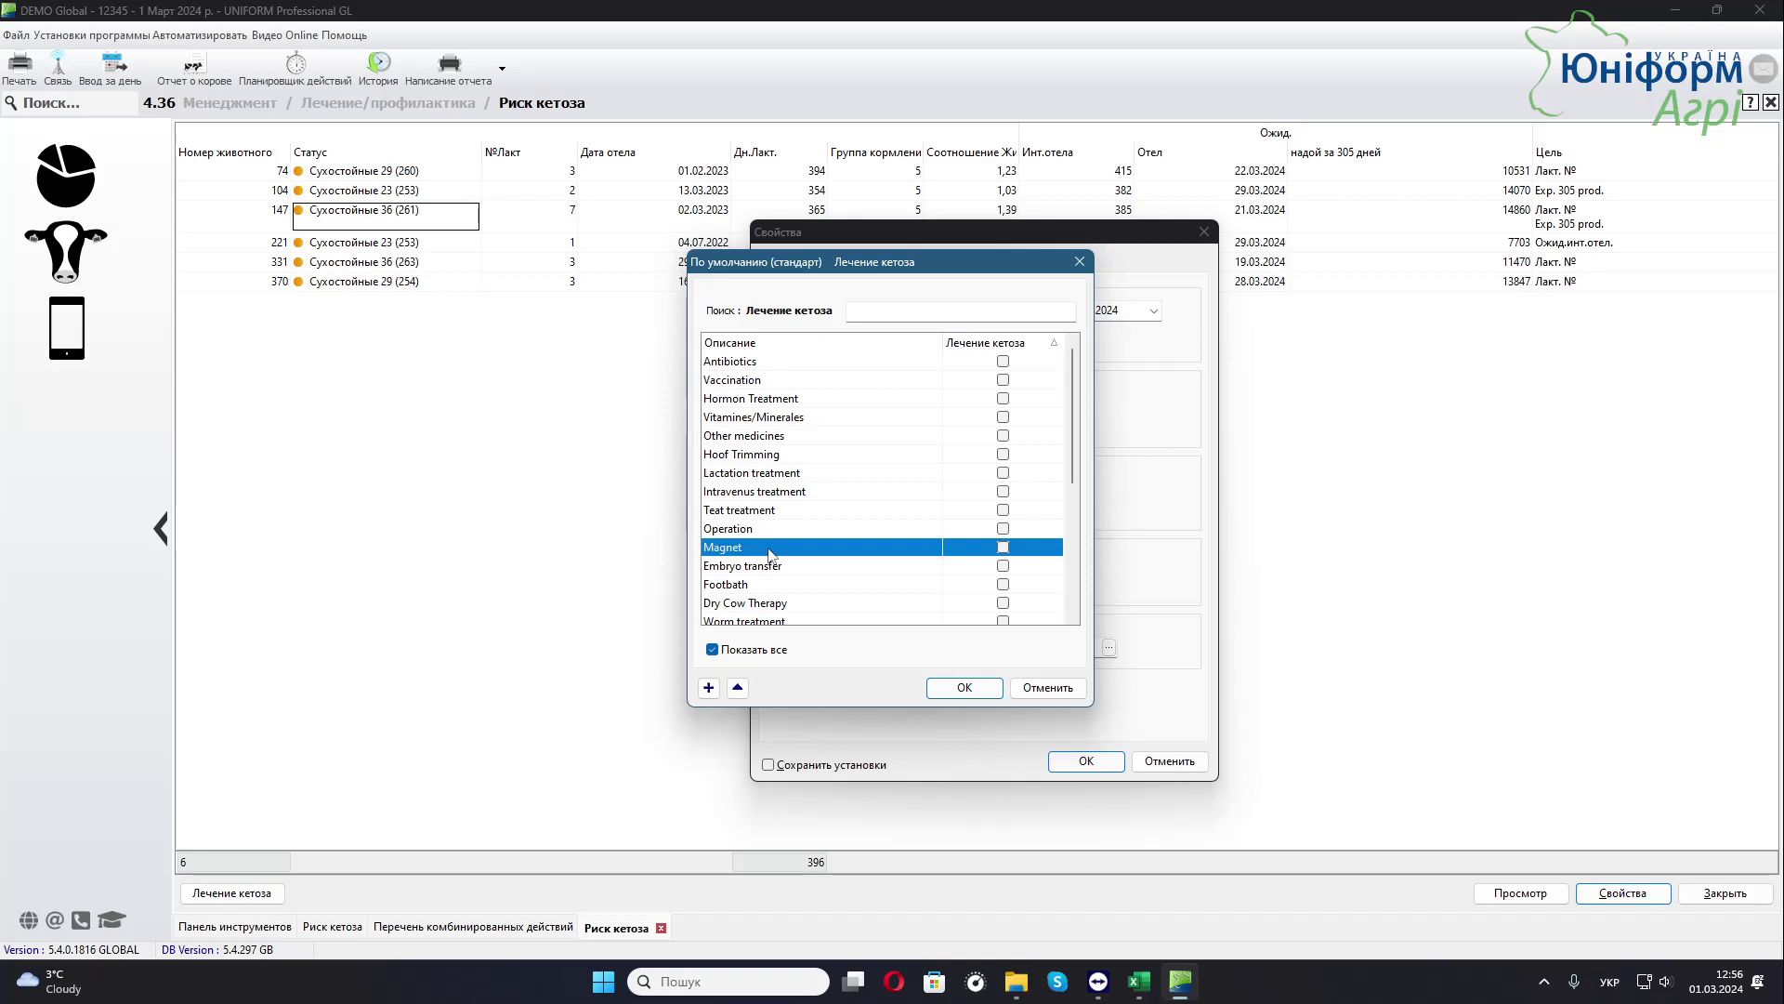
{"action": "scroll", "coordinate": [786, 548], "scroll_direction": "down", "scroll_amount": 5}
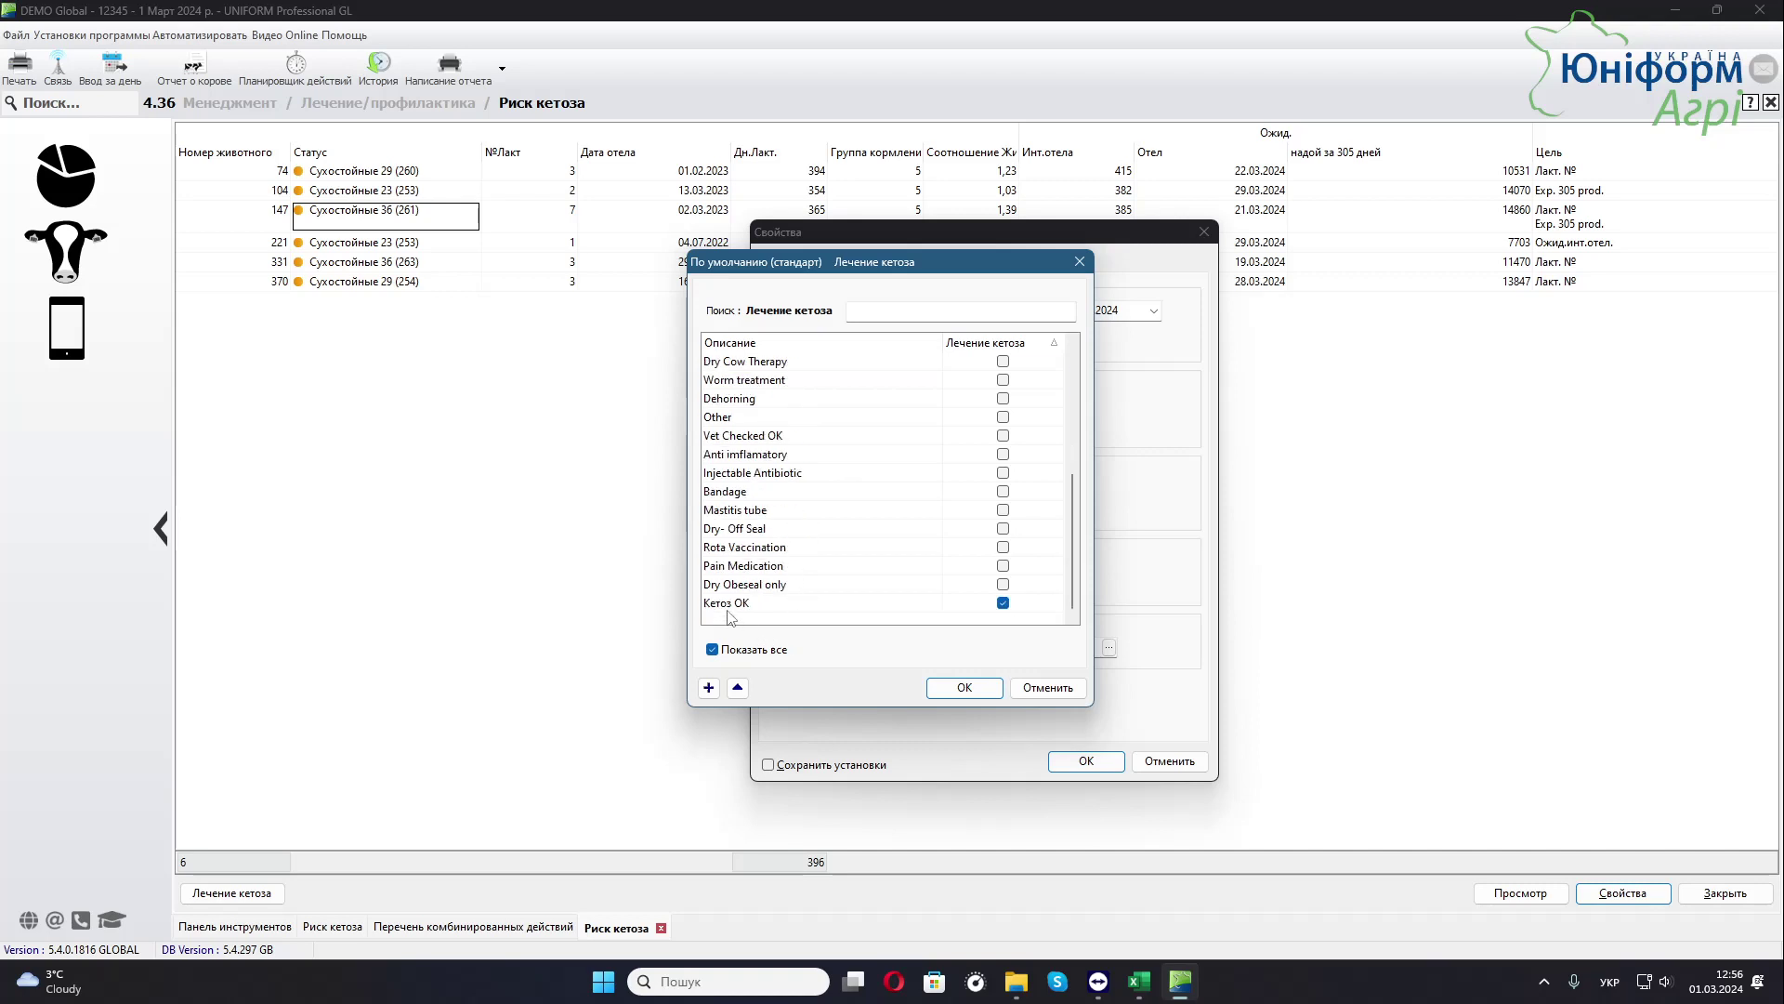
{"action": "left_click", "coordinate": [759, 603]}
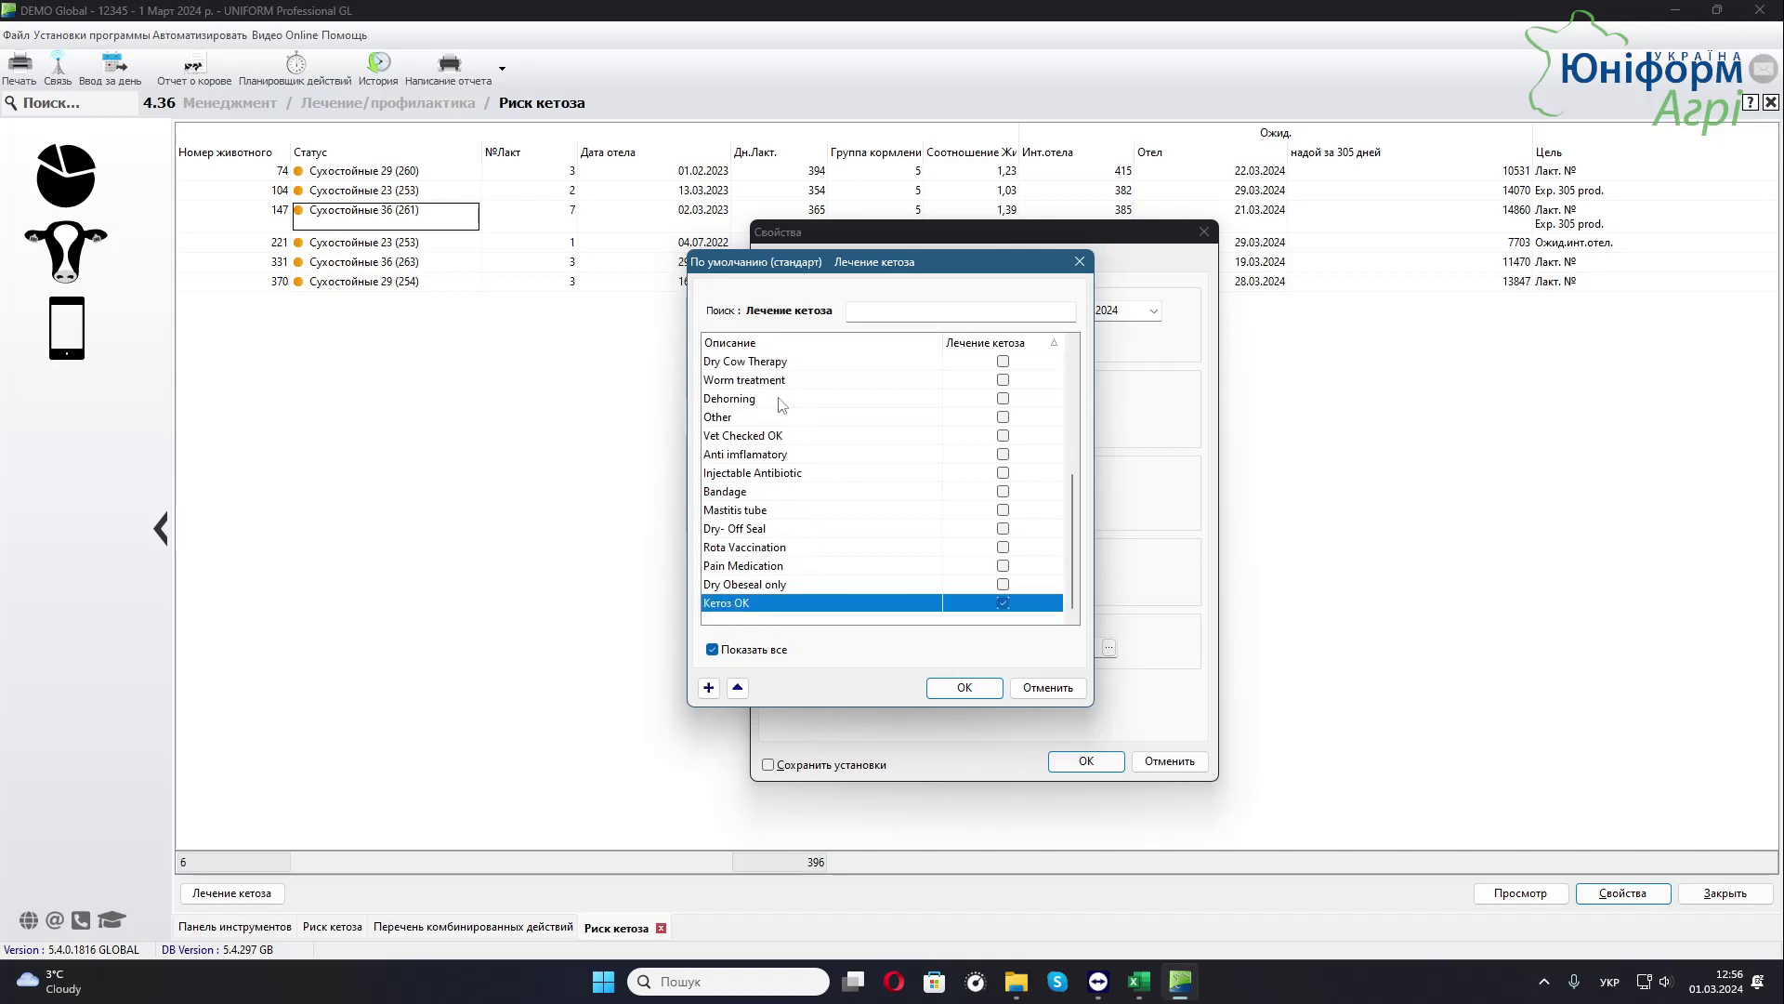
{"action": "left_click", "coordinate": [739, 689]}
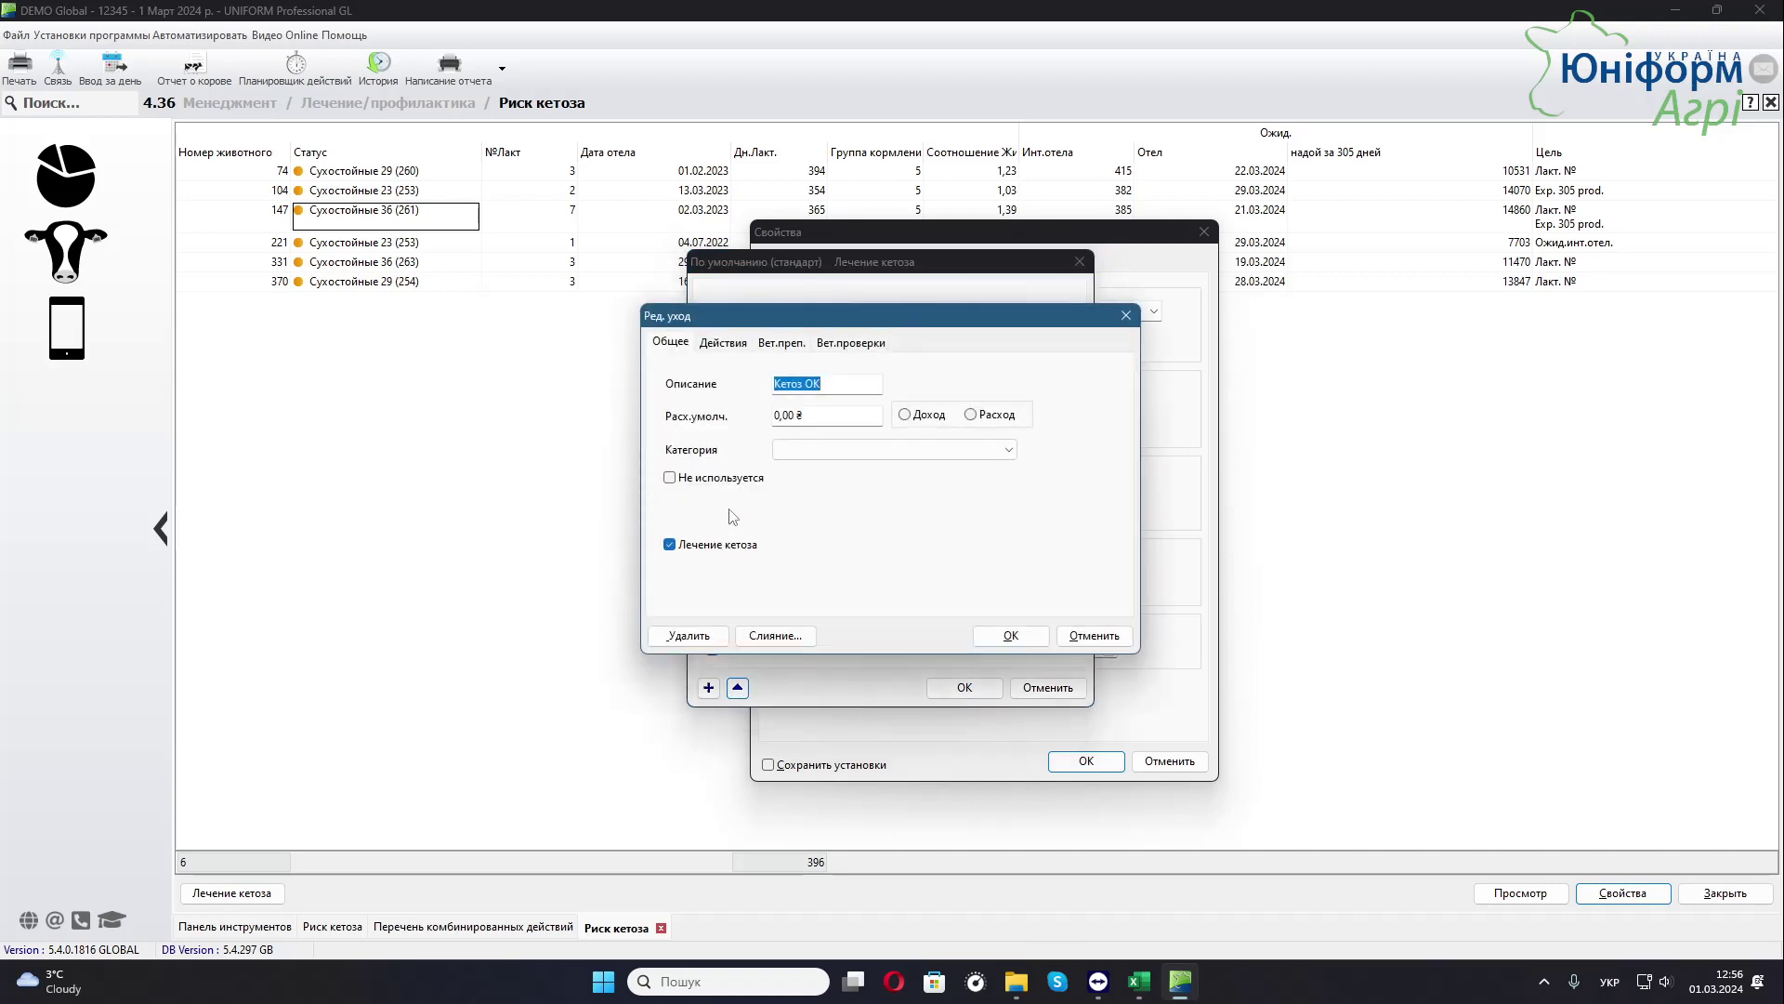
{"action": "left_click", "coordinate": [1069, 634]}
{"action": "left_click", "coordinate": [1049, 687]}
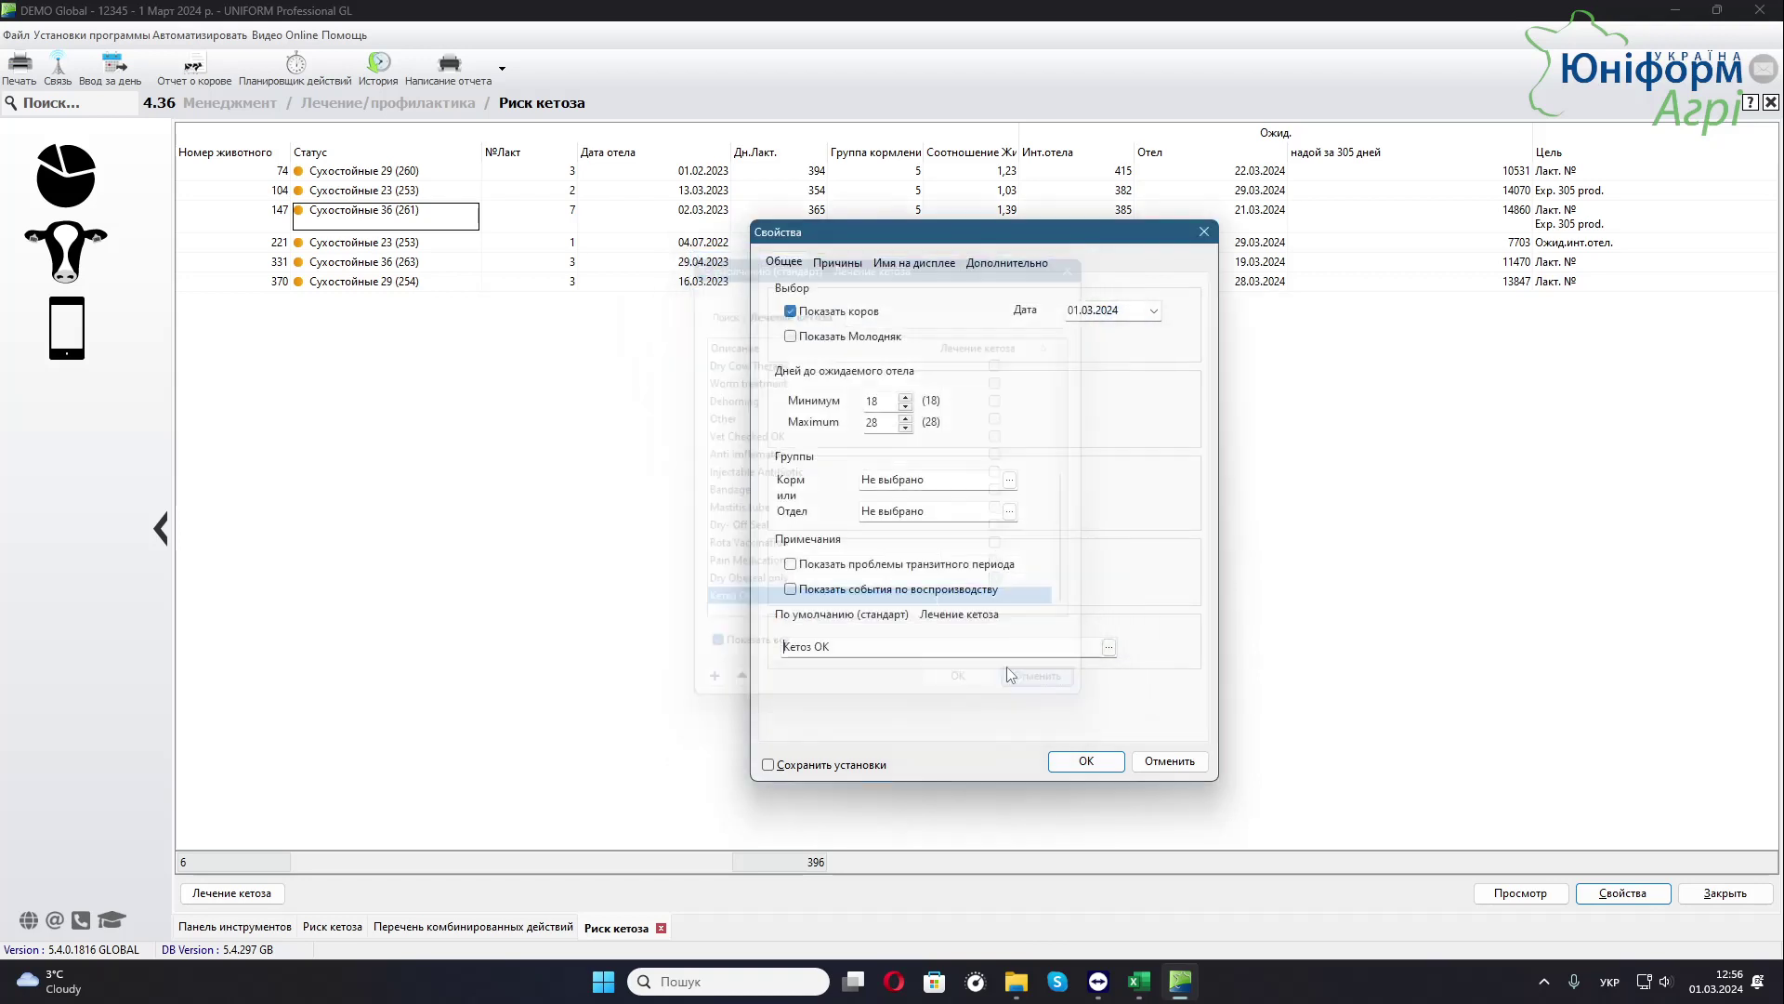
Enable Показать проблемы транзитного периода for the notes and apply the list properties.
{"action": "left_click", "coordinate": [1005, 264]}
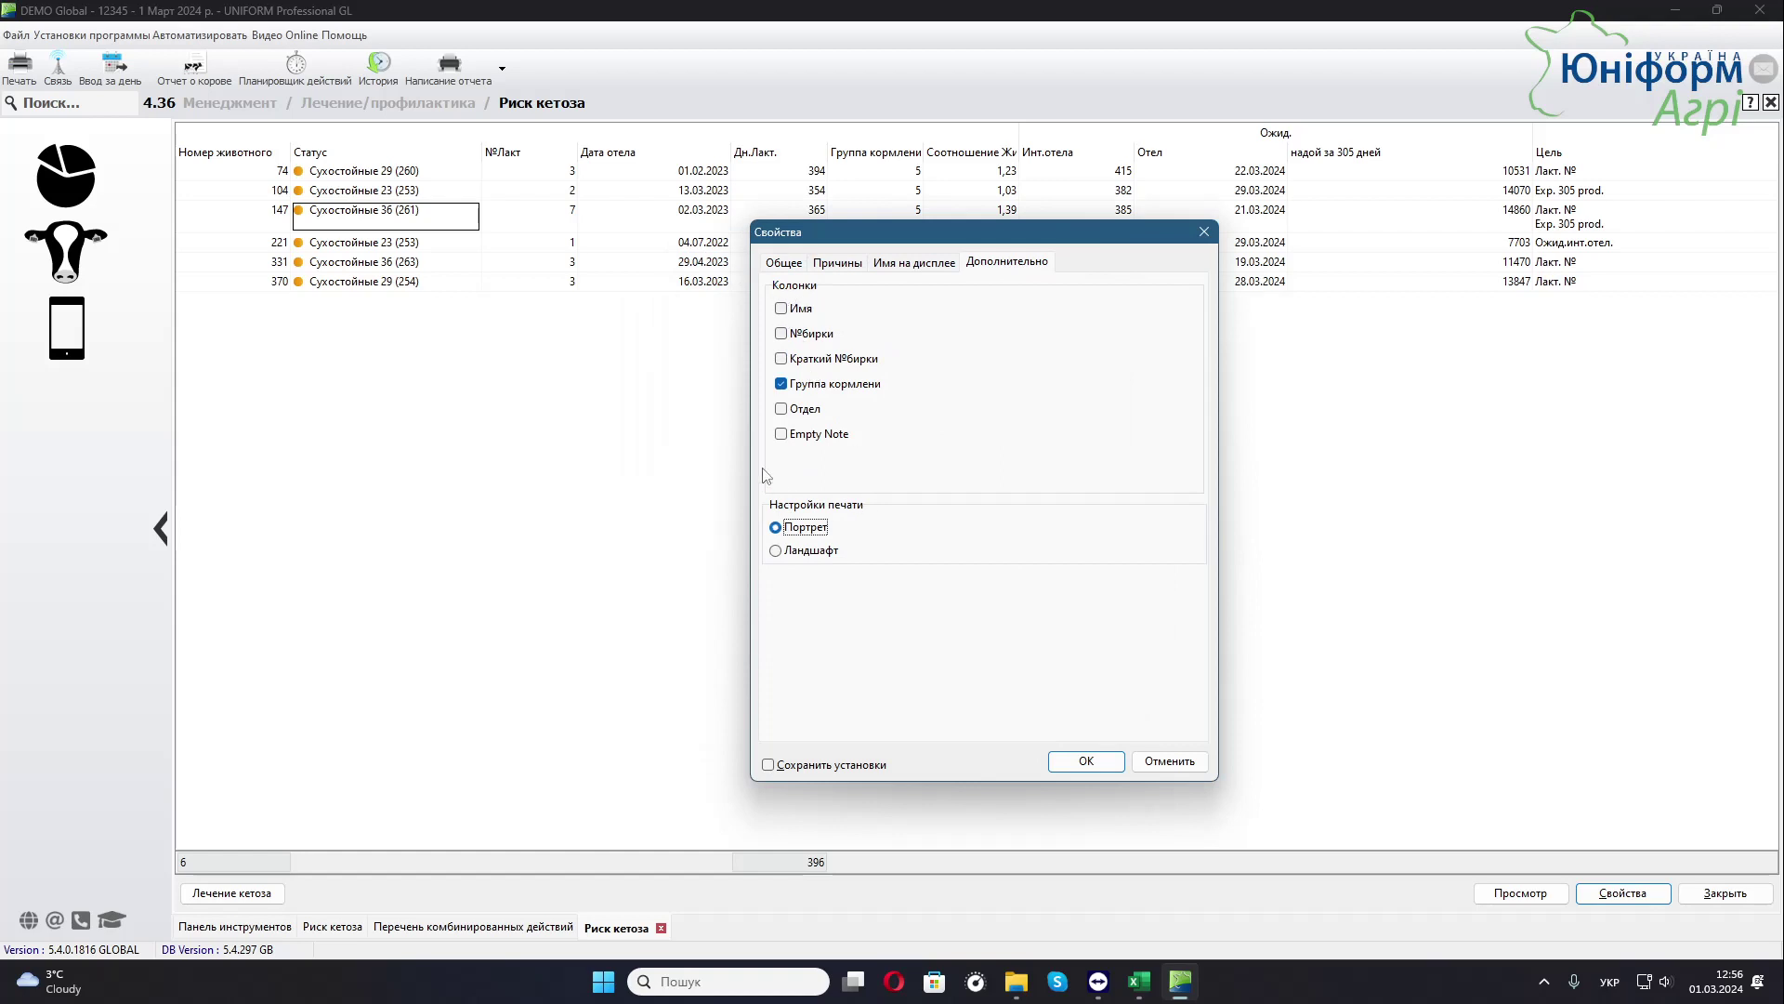
{"action": "left_click", "coordinate": [784, 265]}
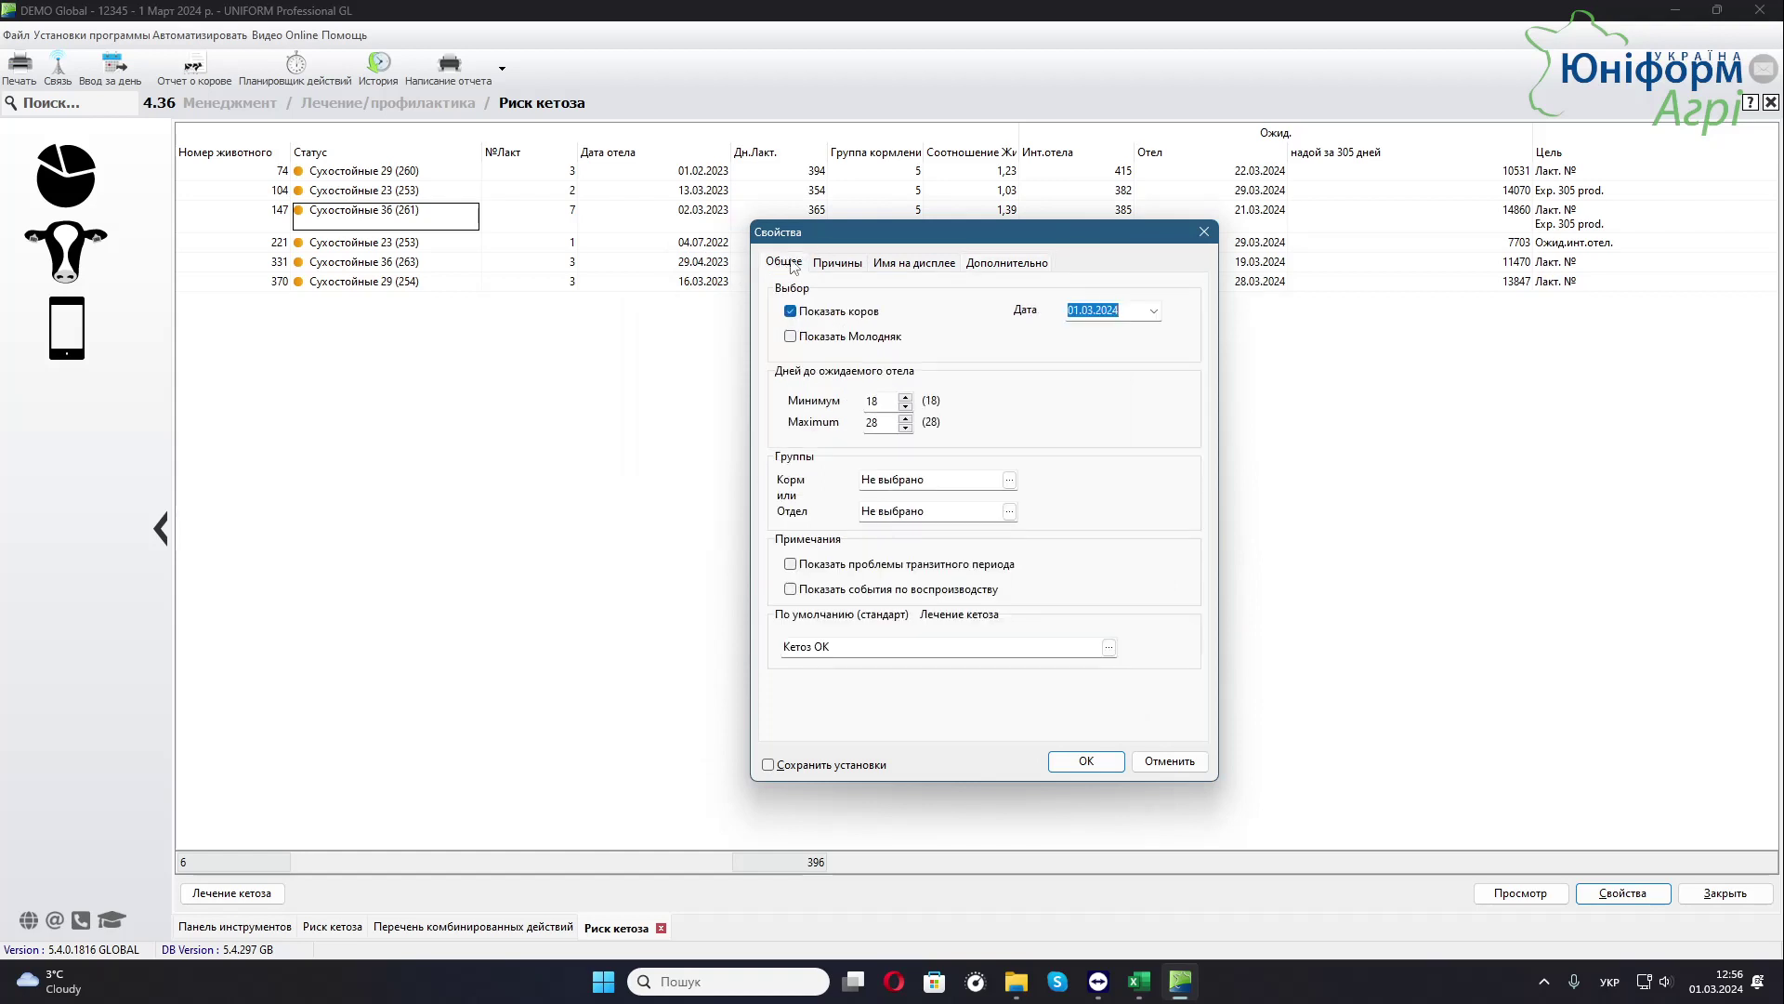
{"action": "key", "text": "Tab"}
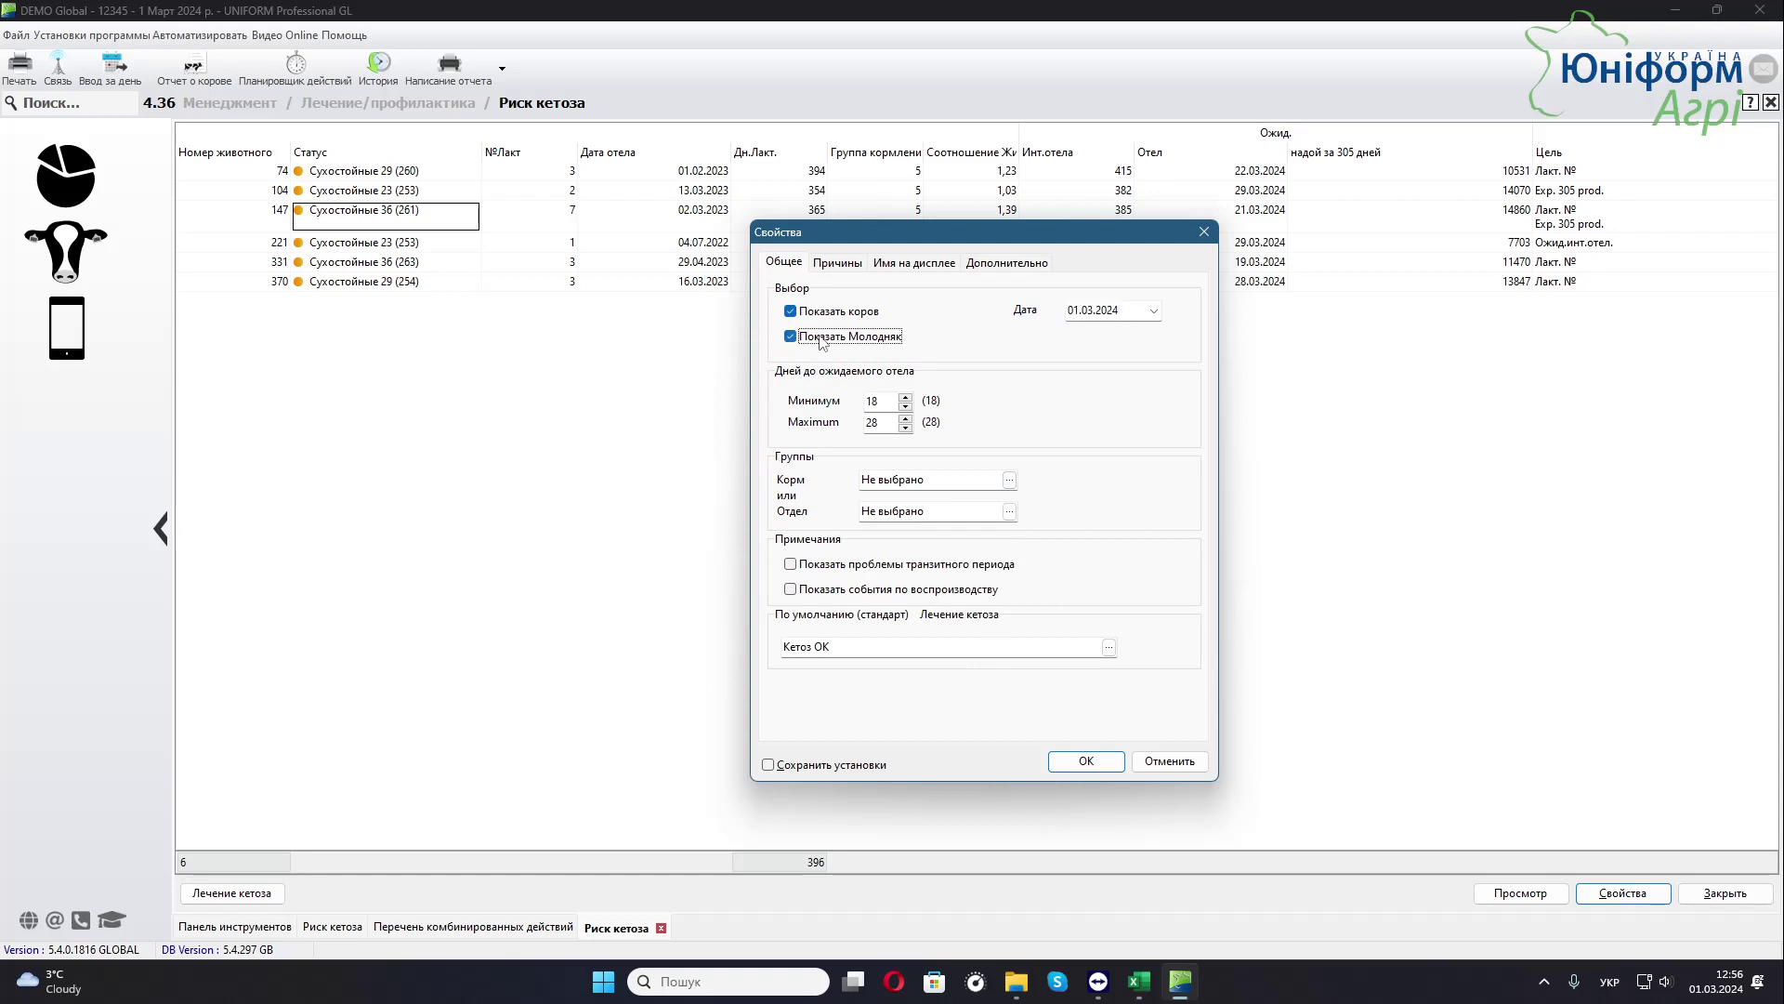
{"action": "left_click", "coordinate": [791, 565]}
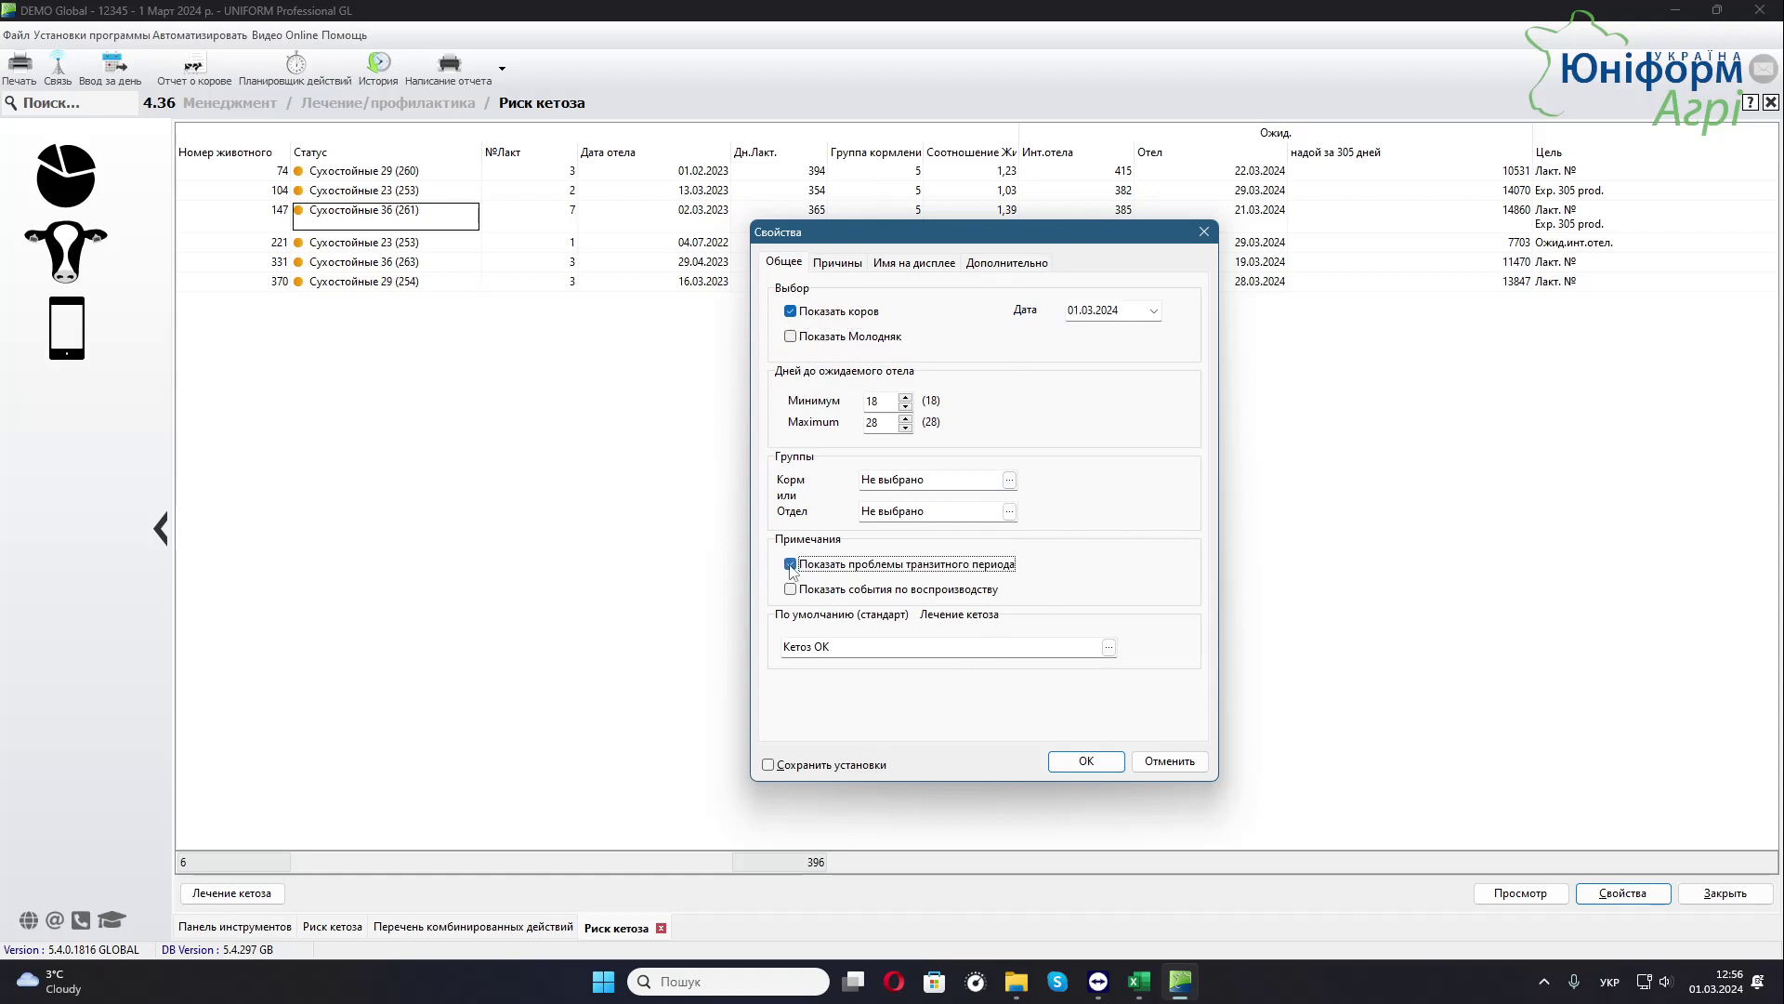
{"action": "left_click", "coordinate": [1100, 768]}
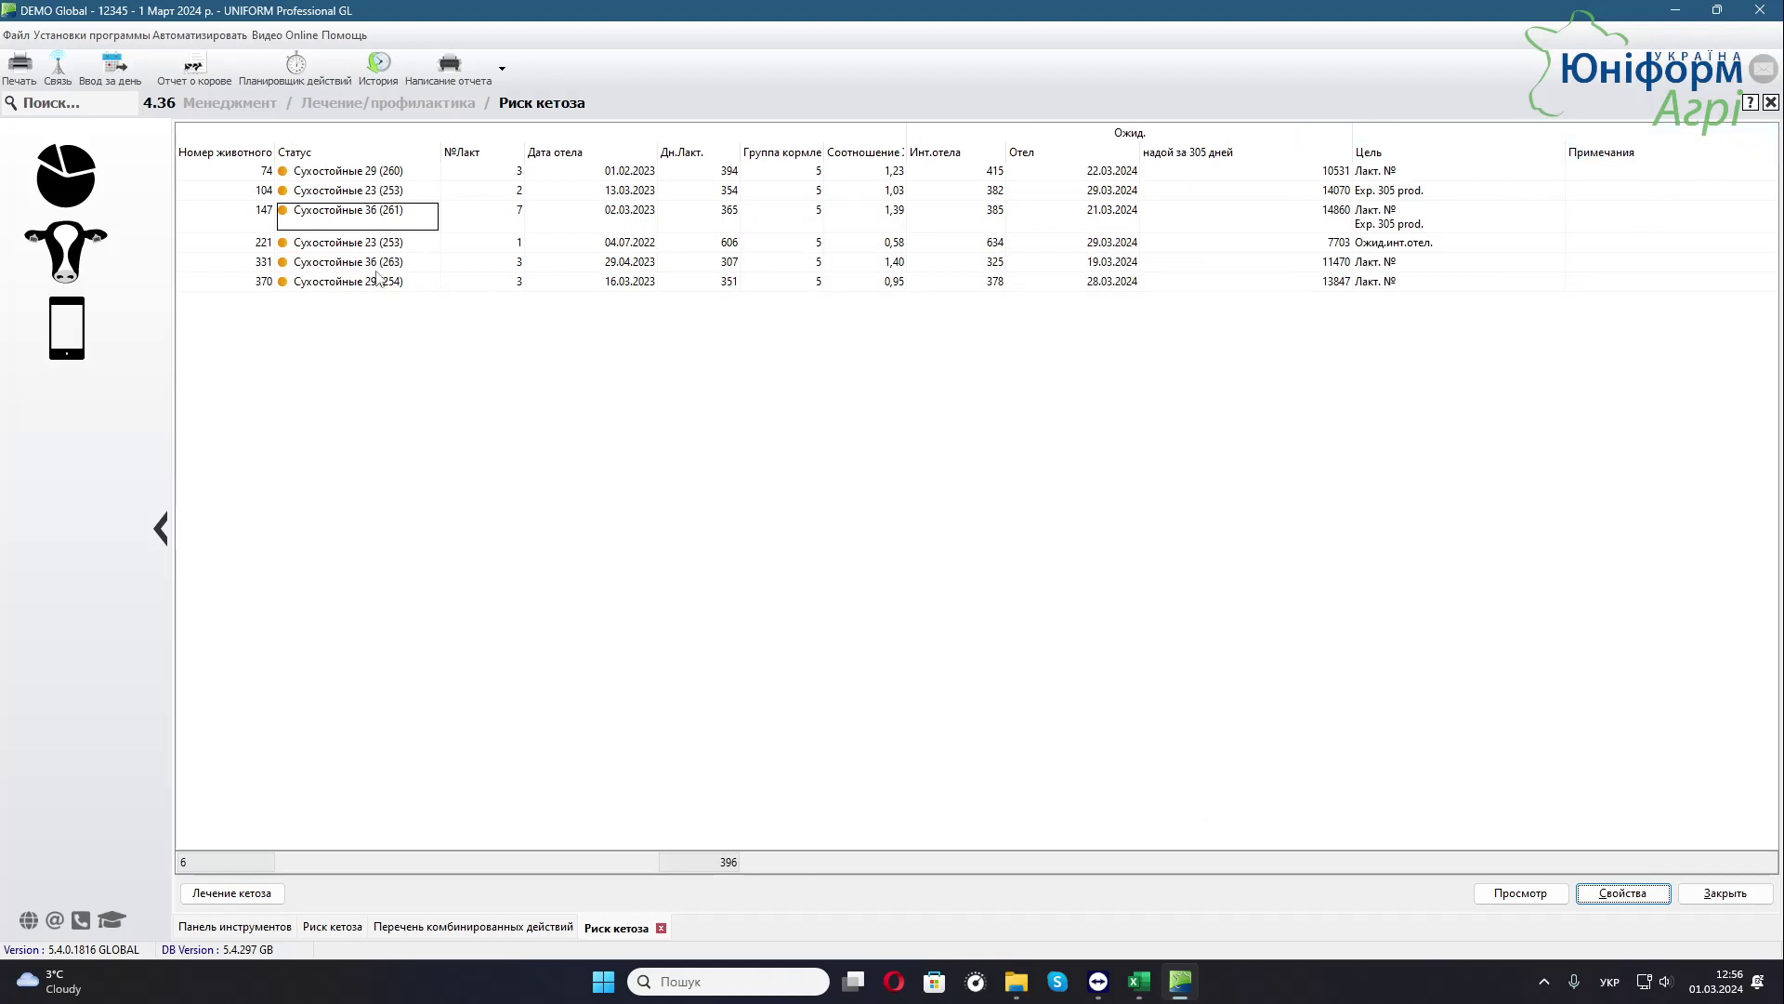
Examine the Примечания column of the ketosis risk list and recheck the list properties.
{"action": "left_click", "coordinate": [1625, 197]}
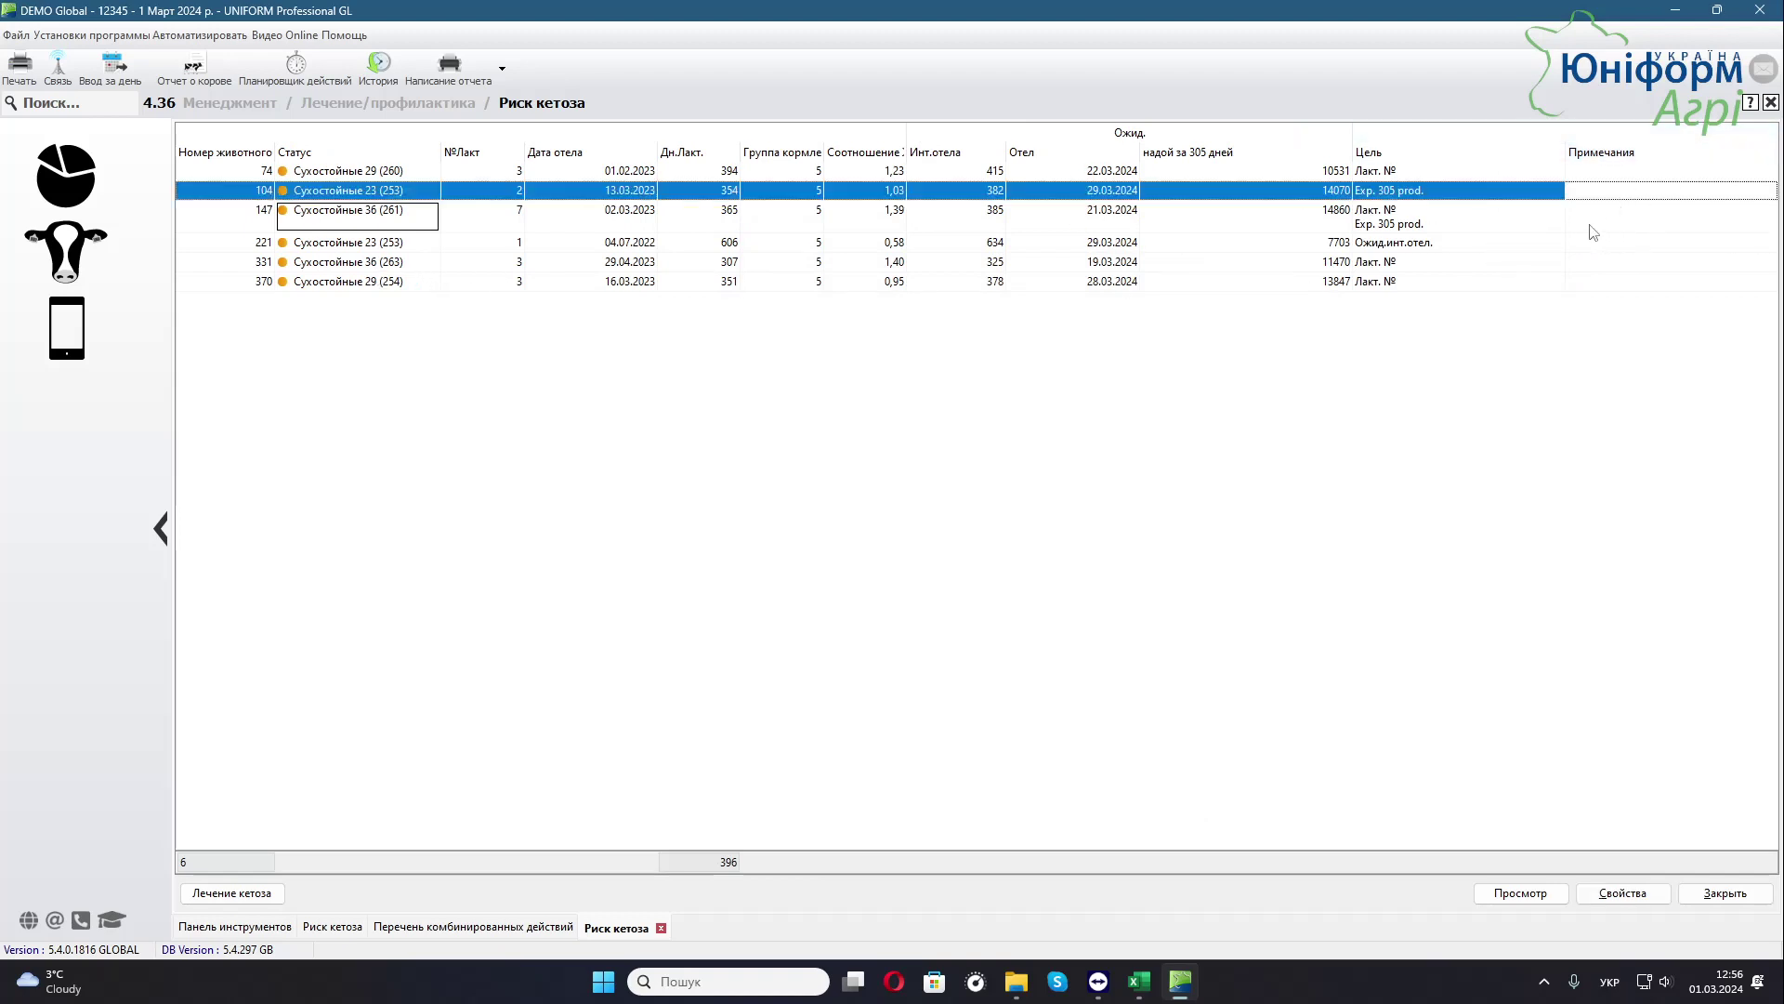
{"action": "left_click", "coordinate": [1621, 892]}
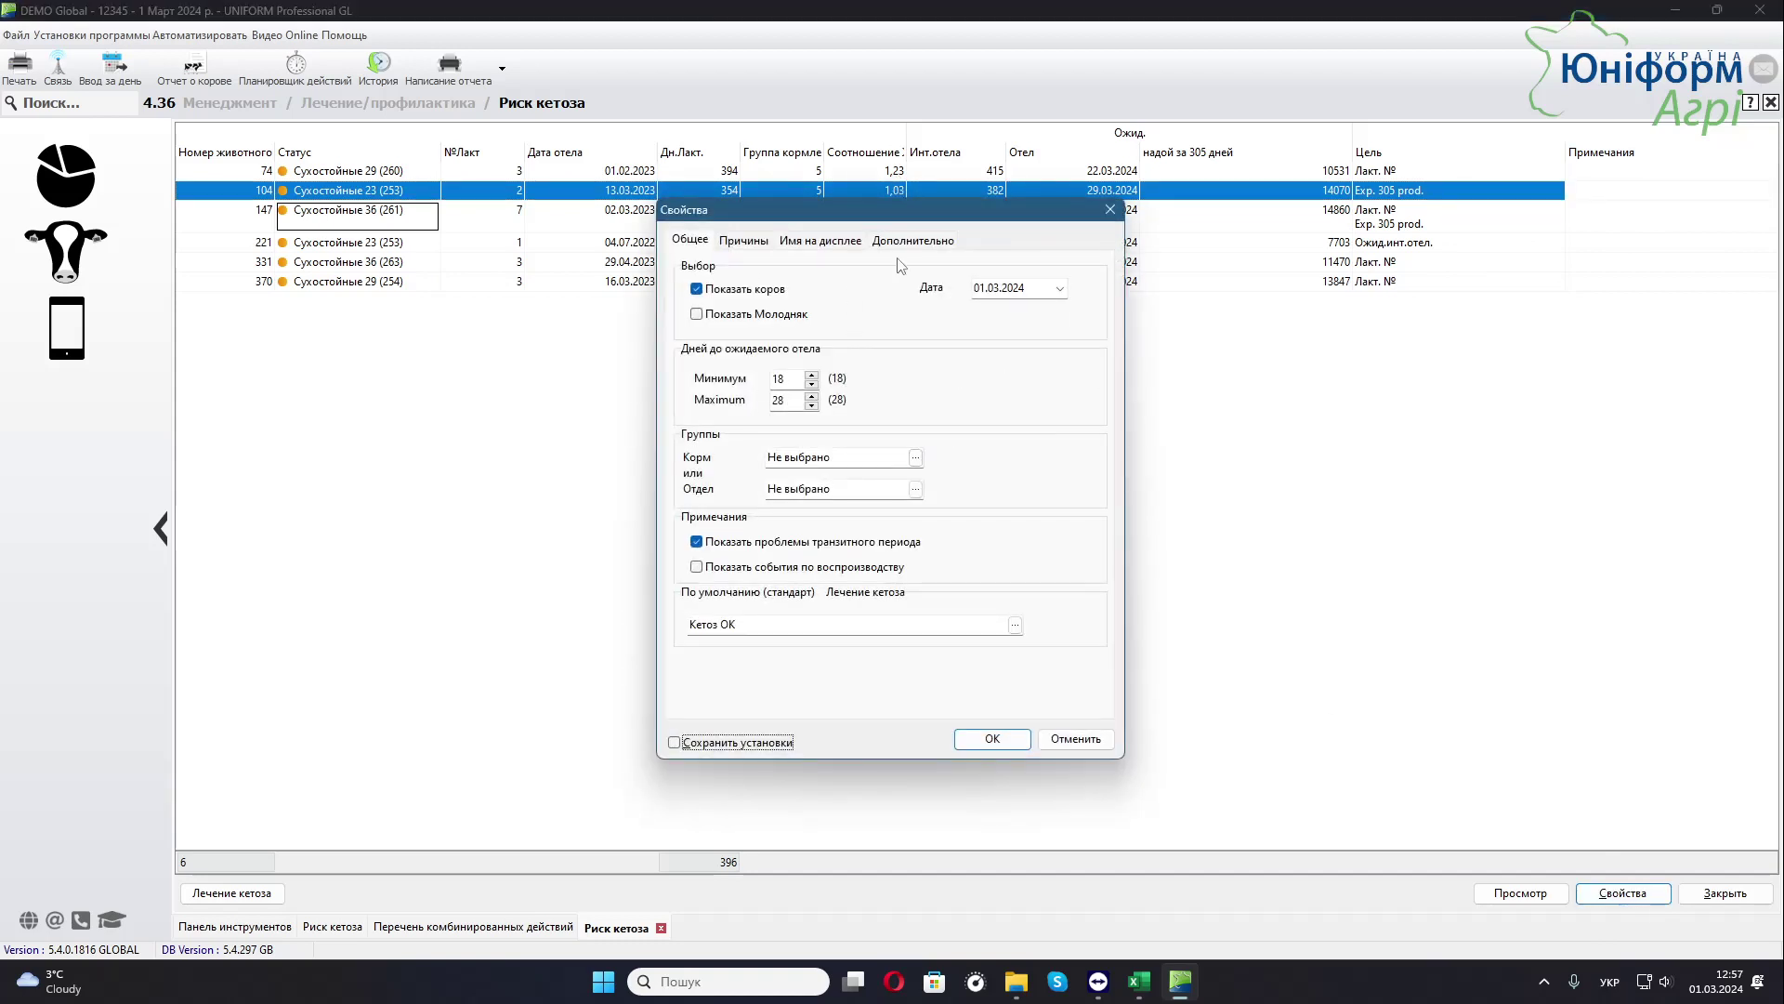
{"action": "left_click", "coordinate": [1110, 210]}
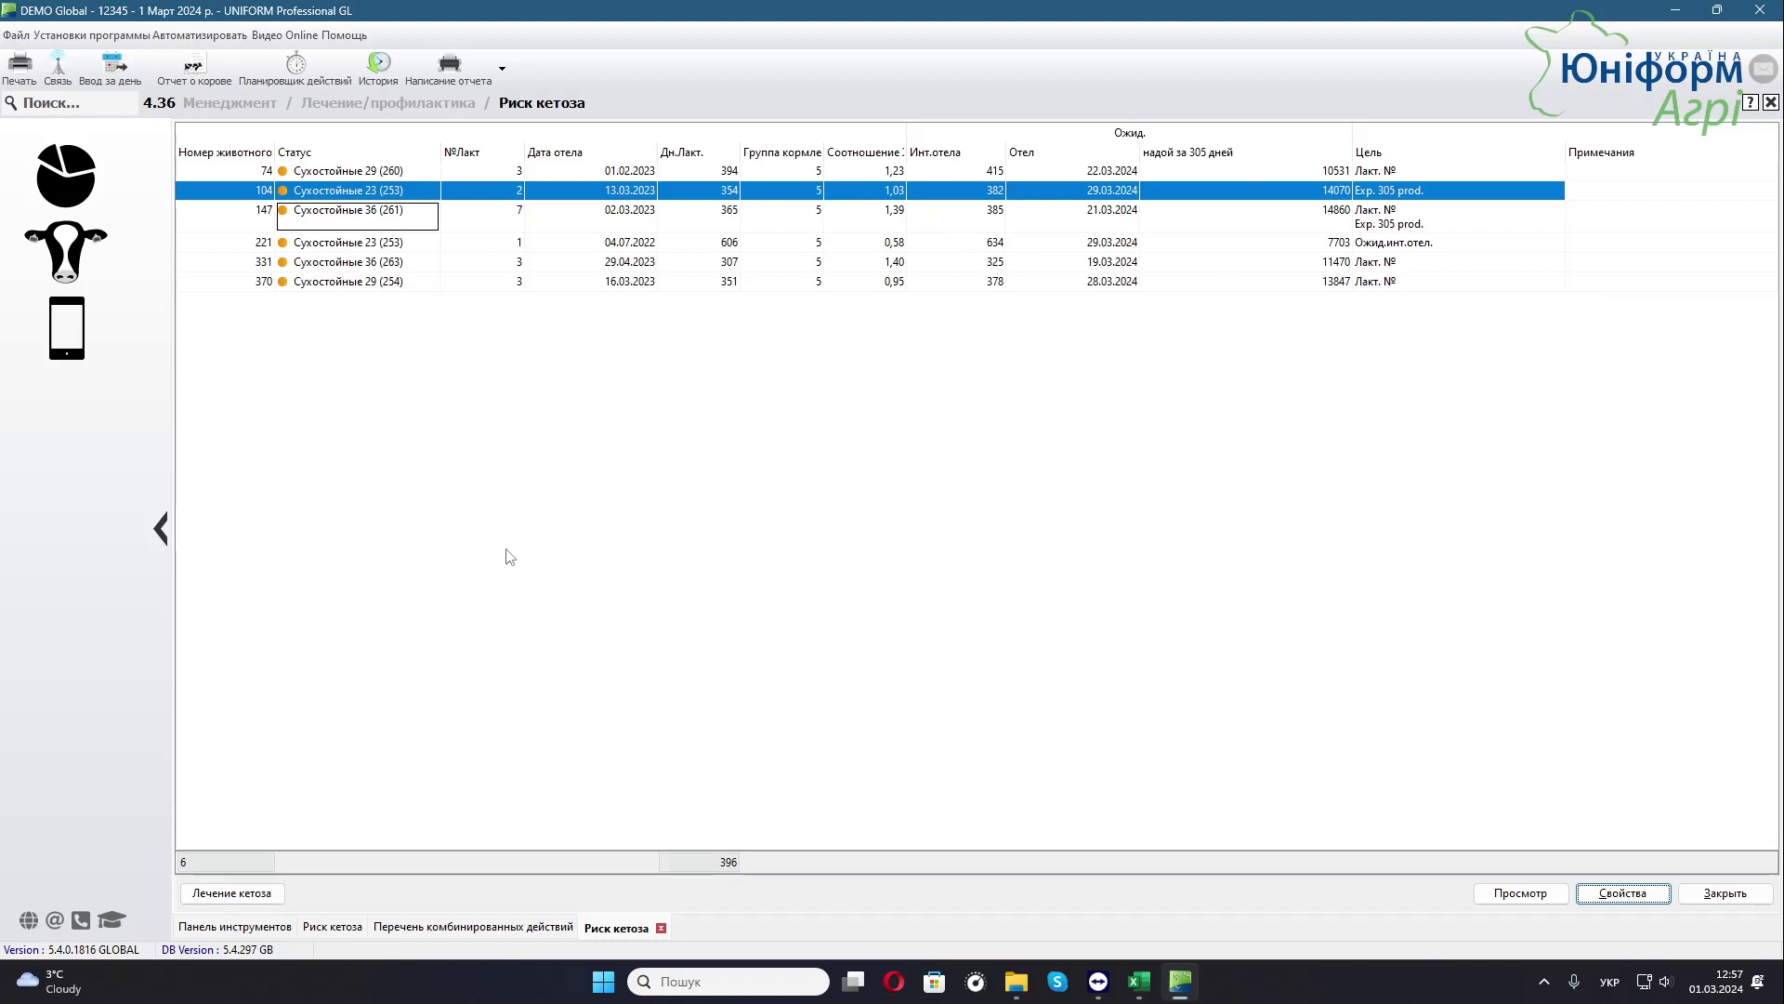
{"action": "left_click", "coordinate": [1383, 283]}
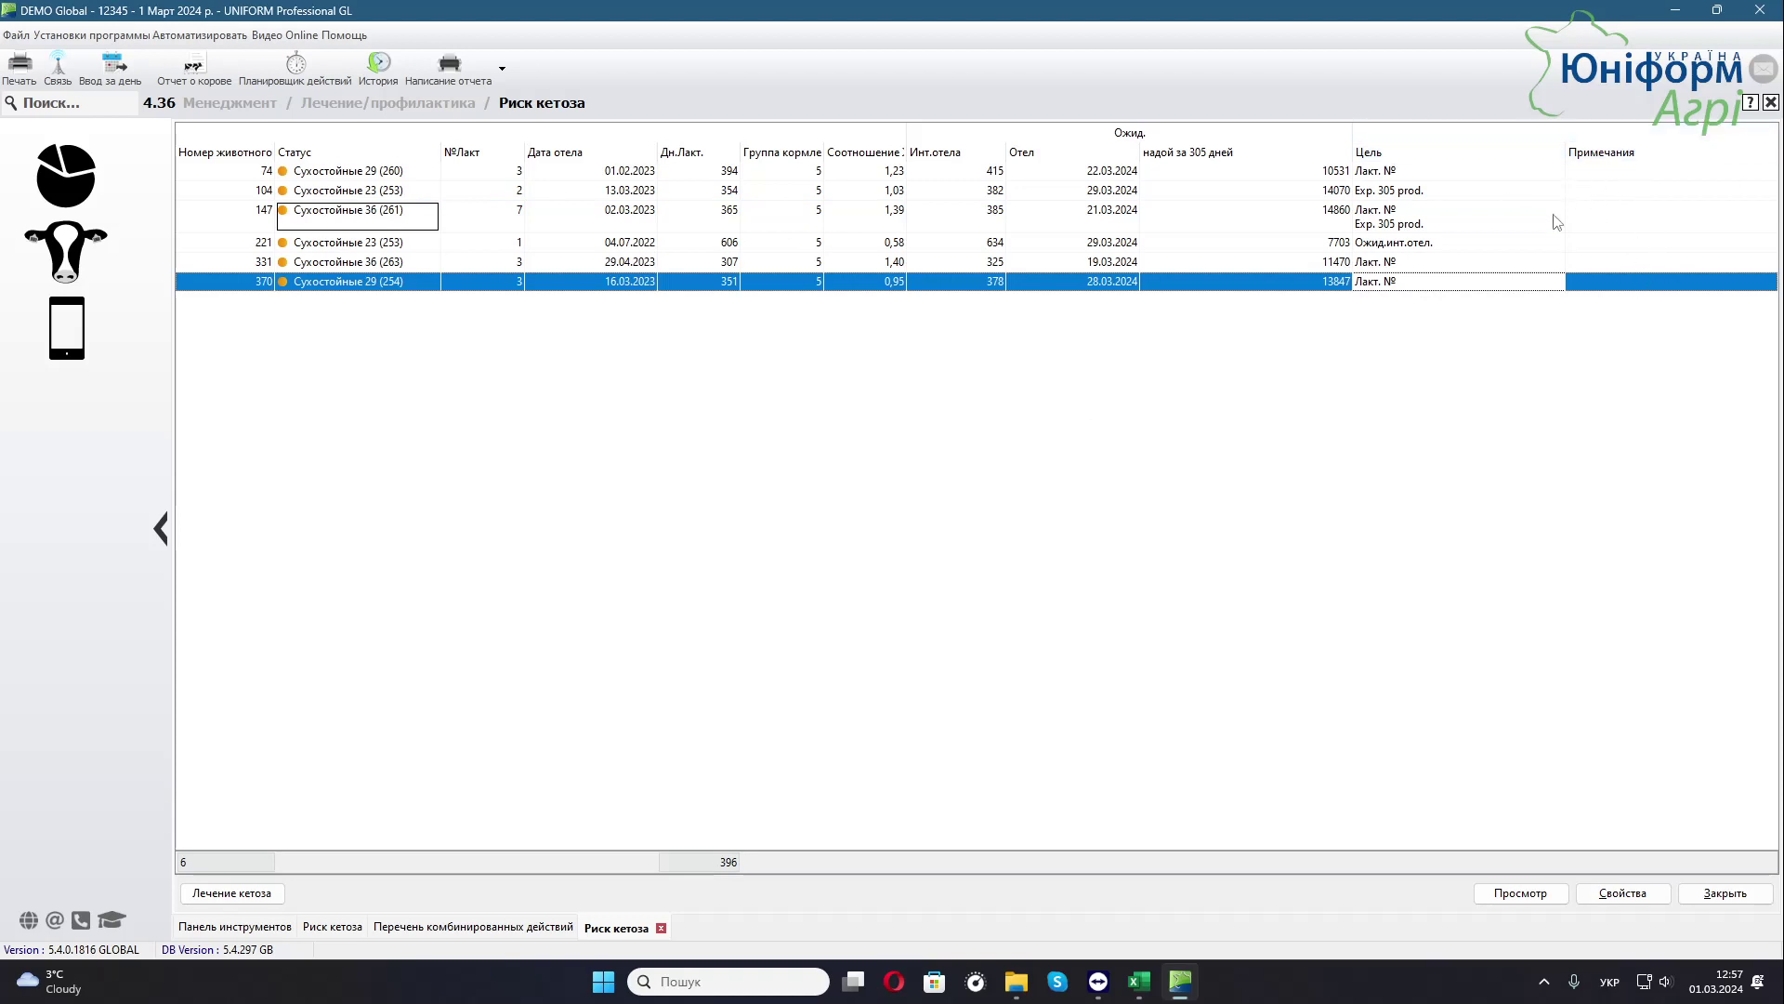
Enable Показать события по воспроизводству, disable Показать проблемы транзитного периода, and apply the list properties.
{"action": "left_click", "coordinate": [1622, 893]}
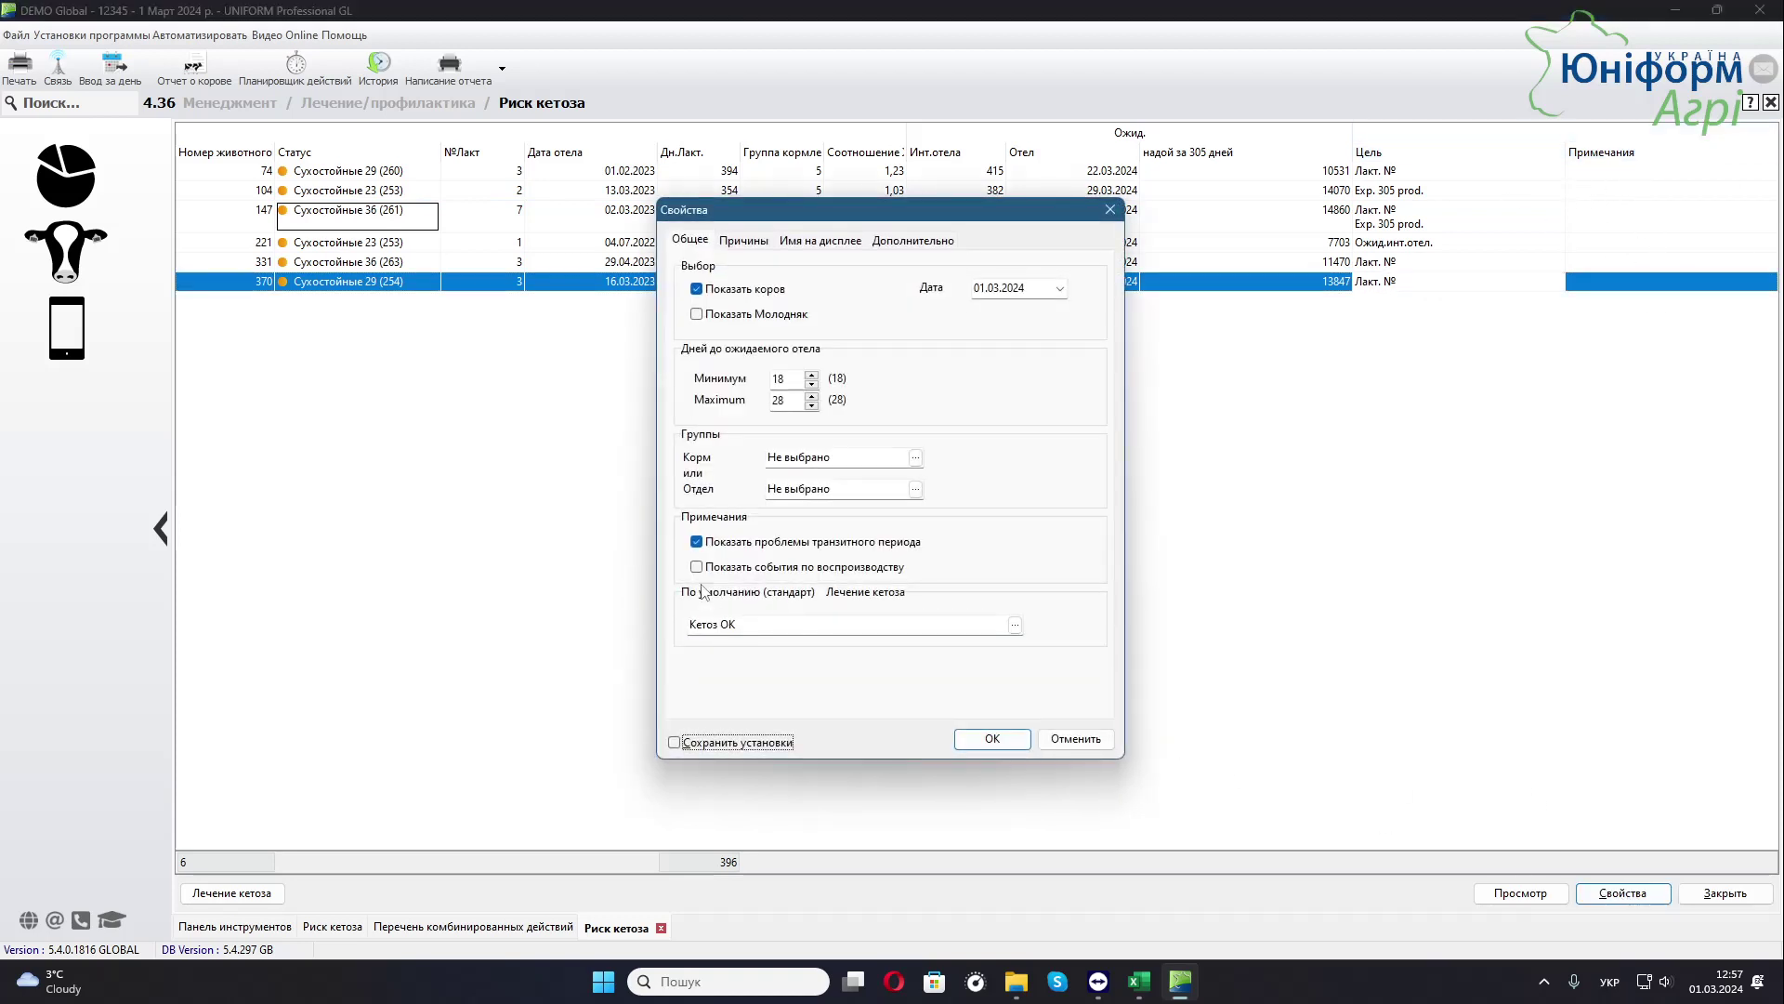
{"action": "left_click", "coordinate": [722, 568]}
{"action": "left_click", "coordinate": [752, 544]}
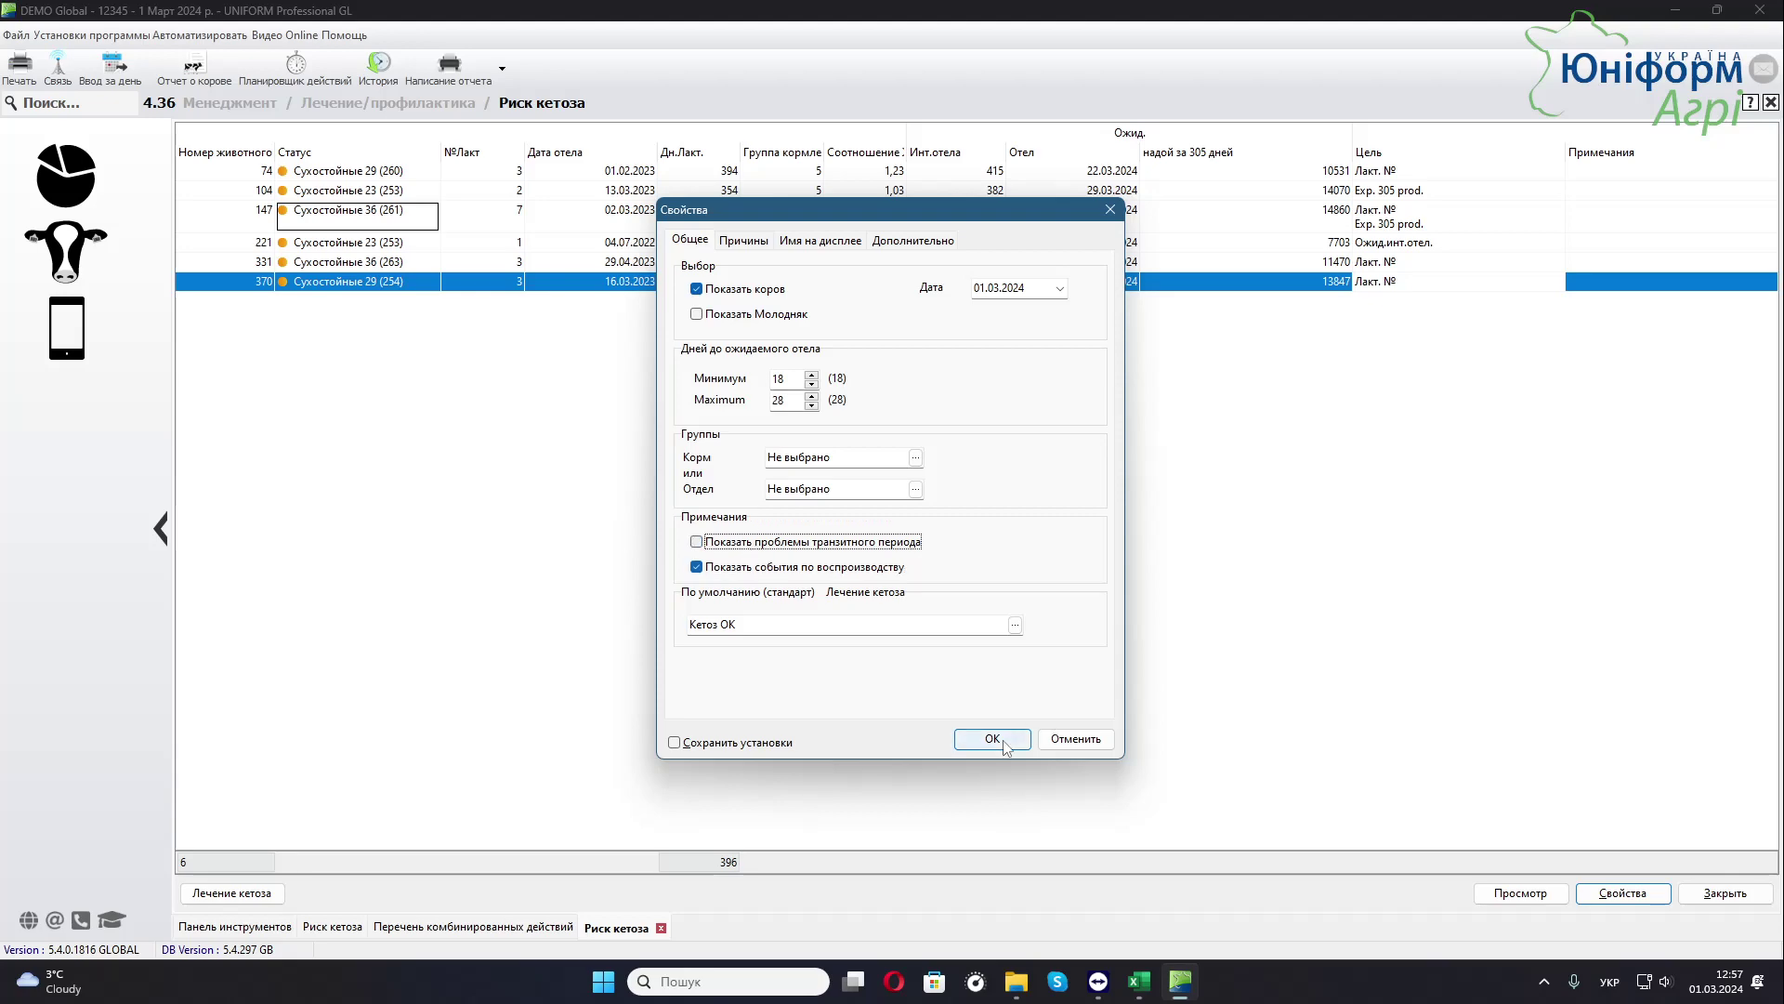
{"action": "left_click", "coordinate": [991, 739]}
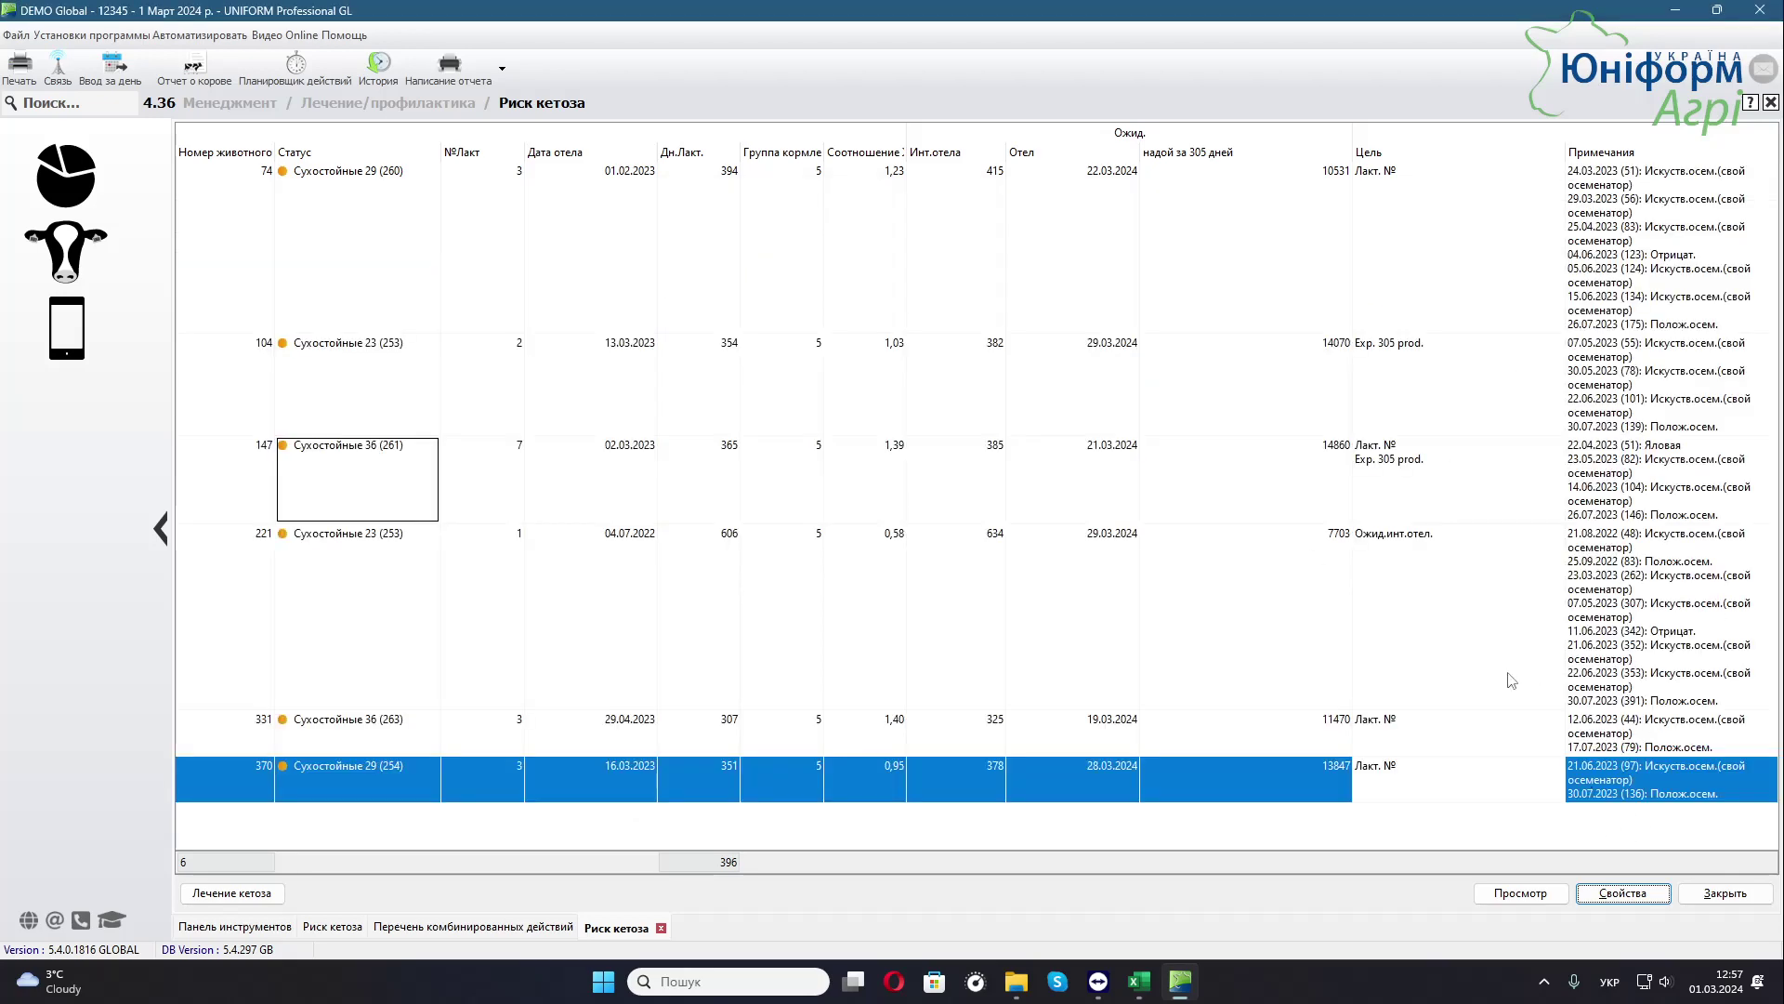
Review the reproduction events listed in Примечания for animals 370, 221 and 147.
{"action": "left_click", "coordinate": [1678, 743]}
{"action": "left_click", "coordinate": [1630, 684]}
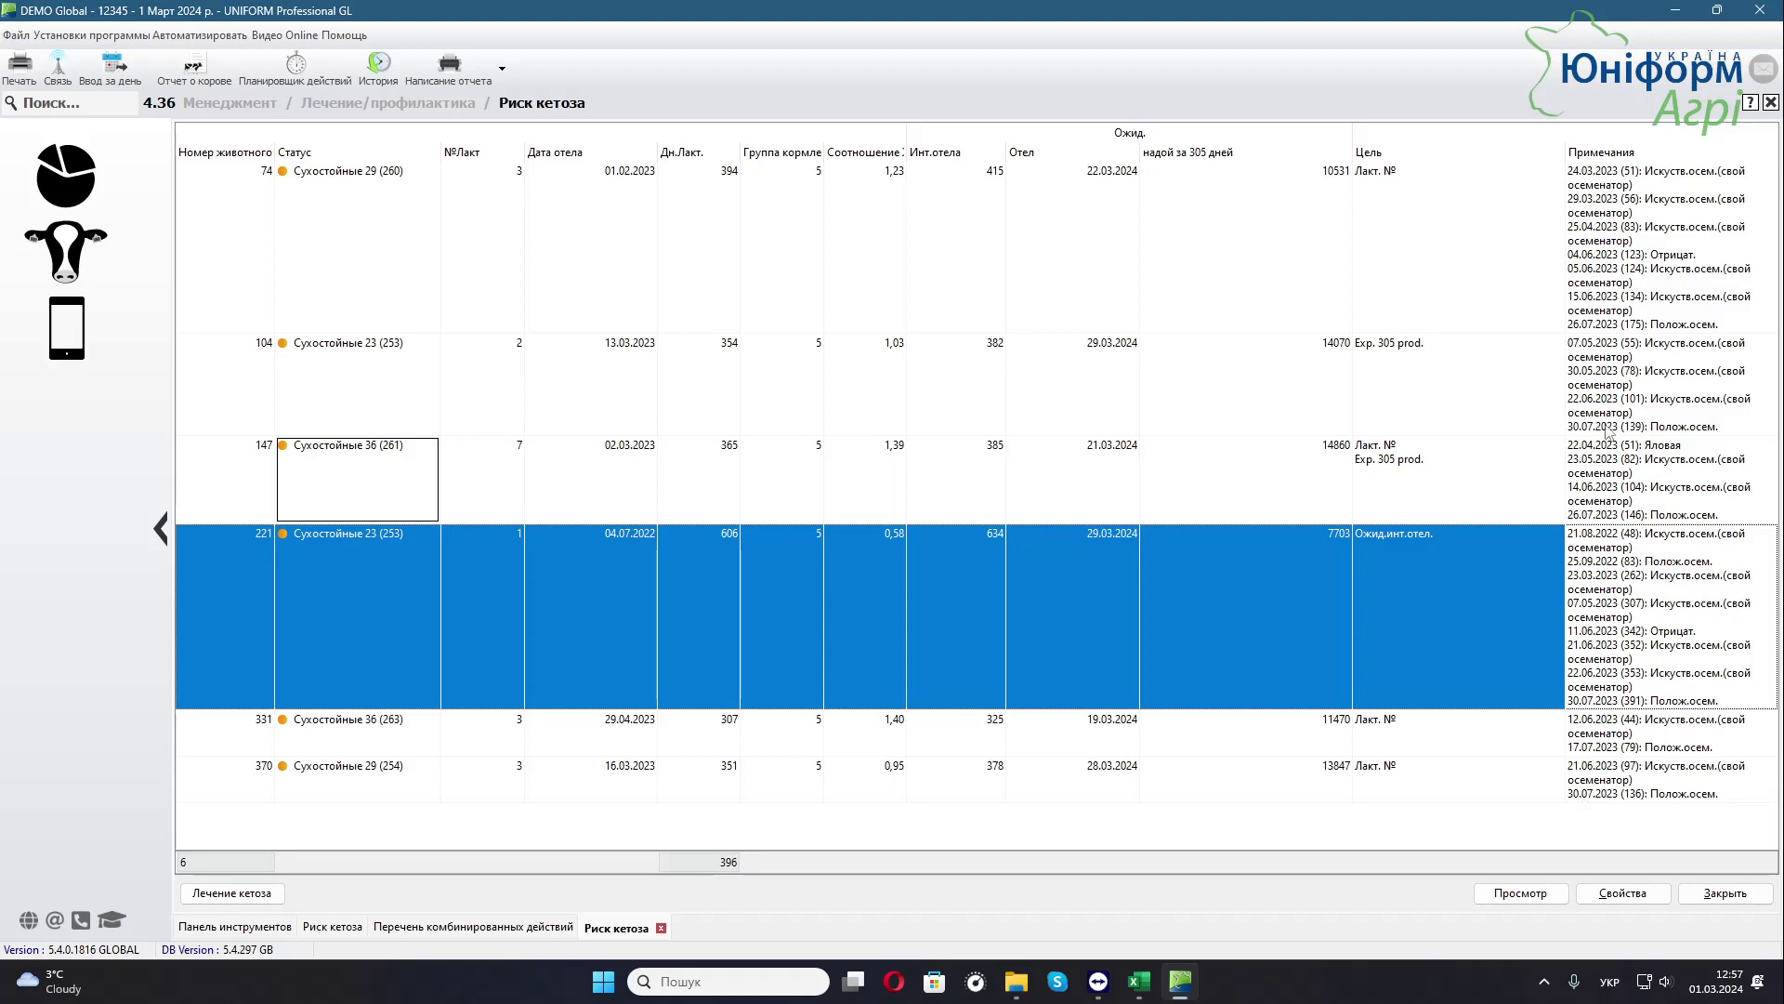
{"action": "left_click", "coordinate": [1611, 502]}
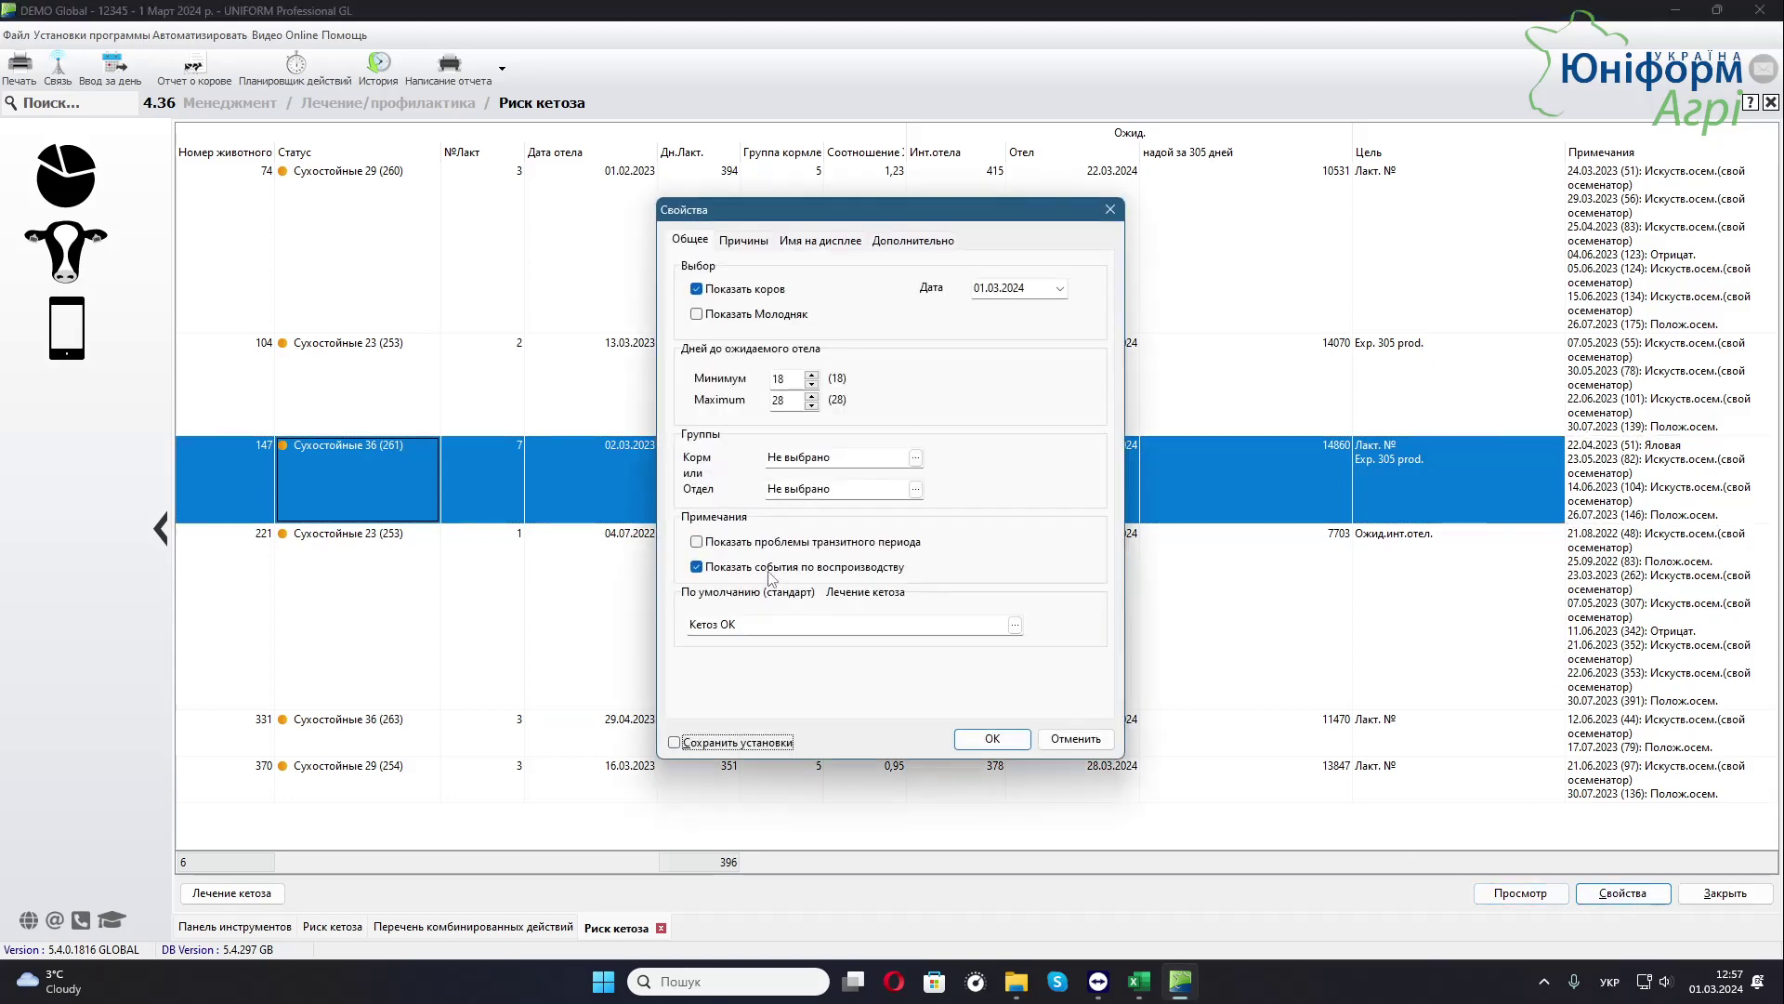
Disable Показать события по воспроизводству for the notes, apply the list properties, and look over the listed animals.
{"action": "left_click", "coordinate": [1011, 725]}
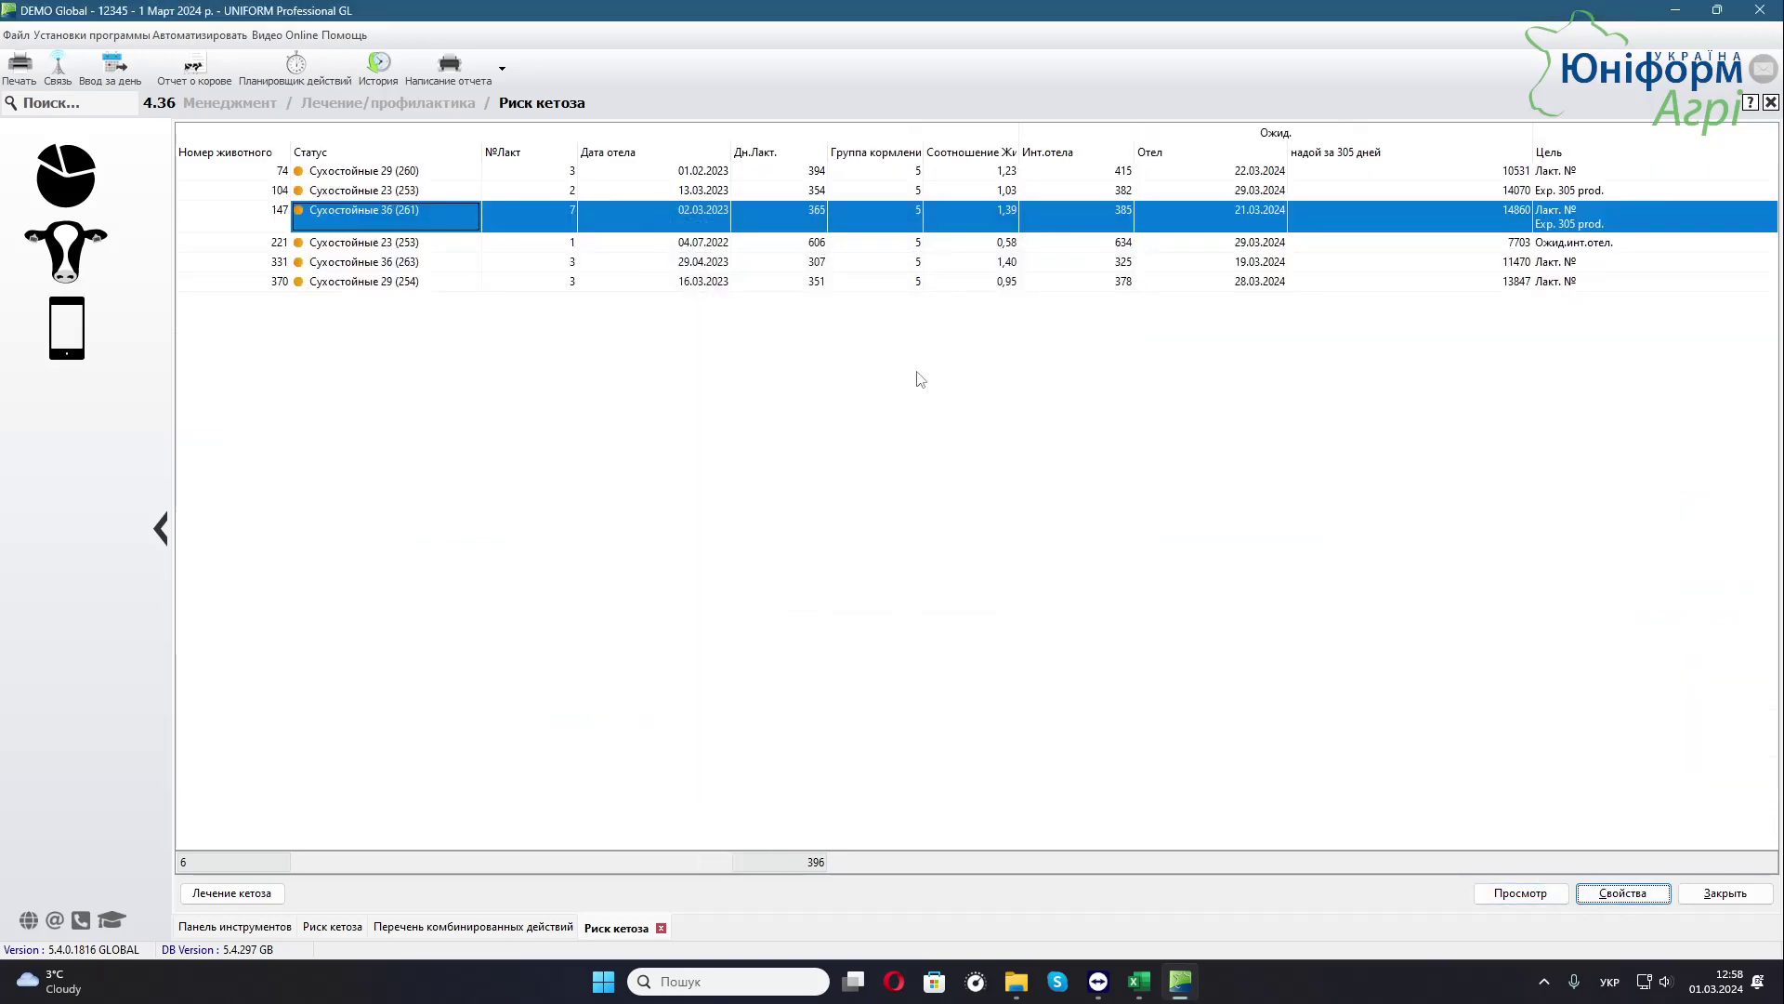
{"action": "left_click", "coordinate": [339, 280]}
{"action": "left_click", "coordinate": [346, 243]}
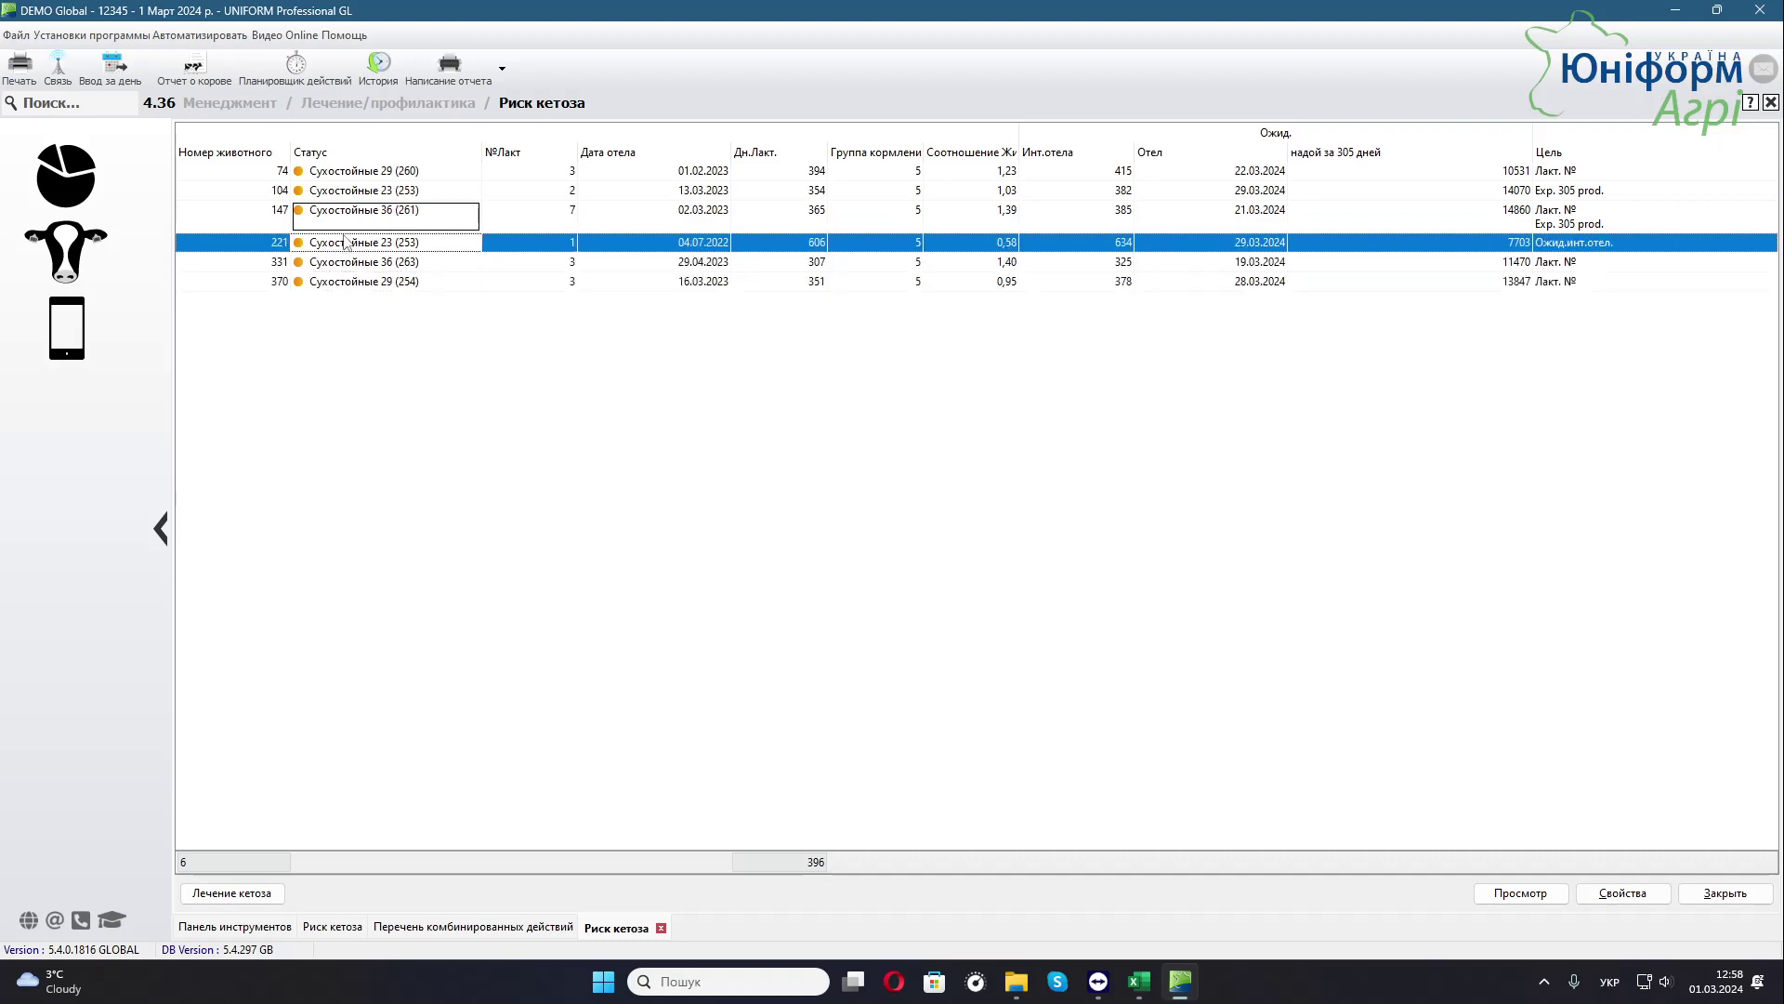
{"action": "left_click", "coordinate": [350, 212]}
{"action": "left_click", "coordinate": [367, 190]}
{"action": "left_click", "coordinate": [376, 173]}
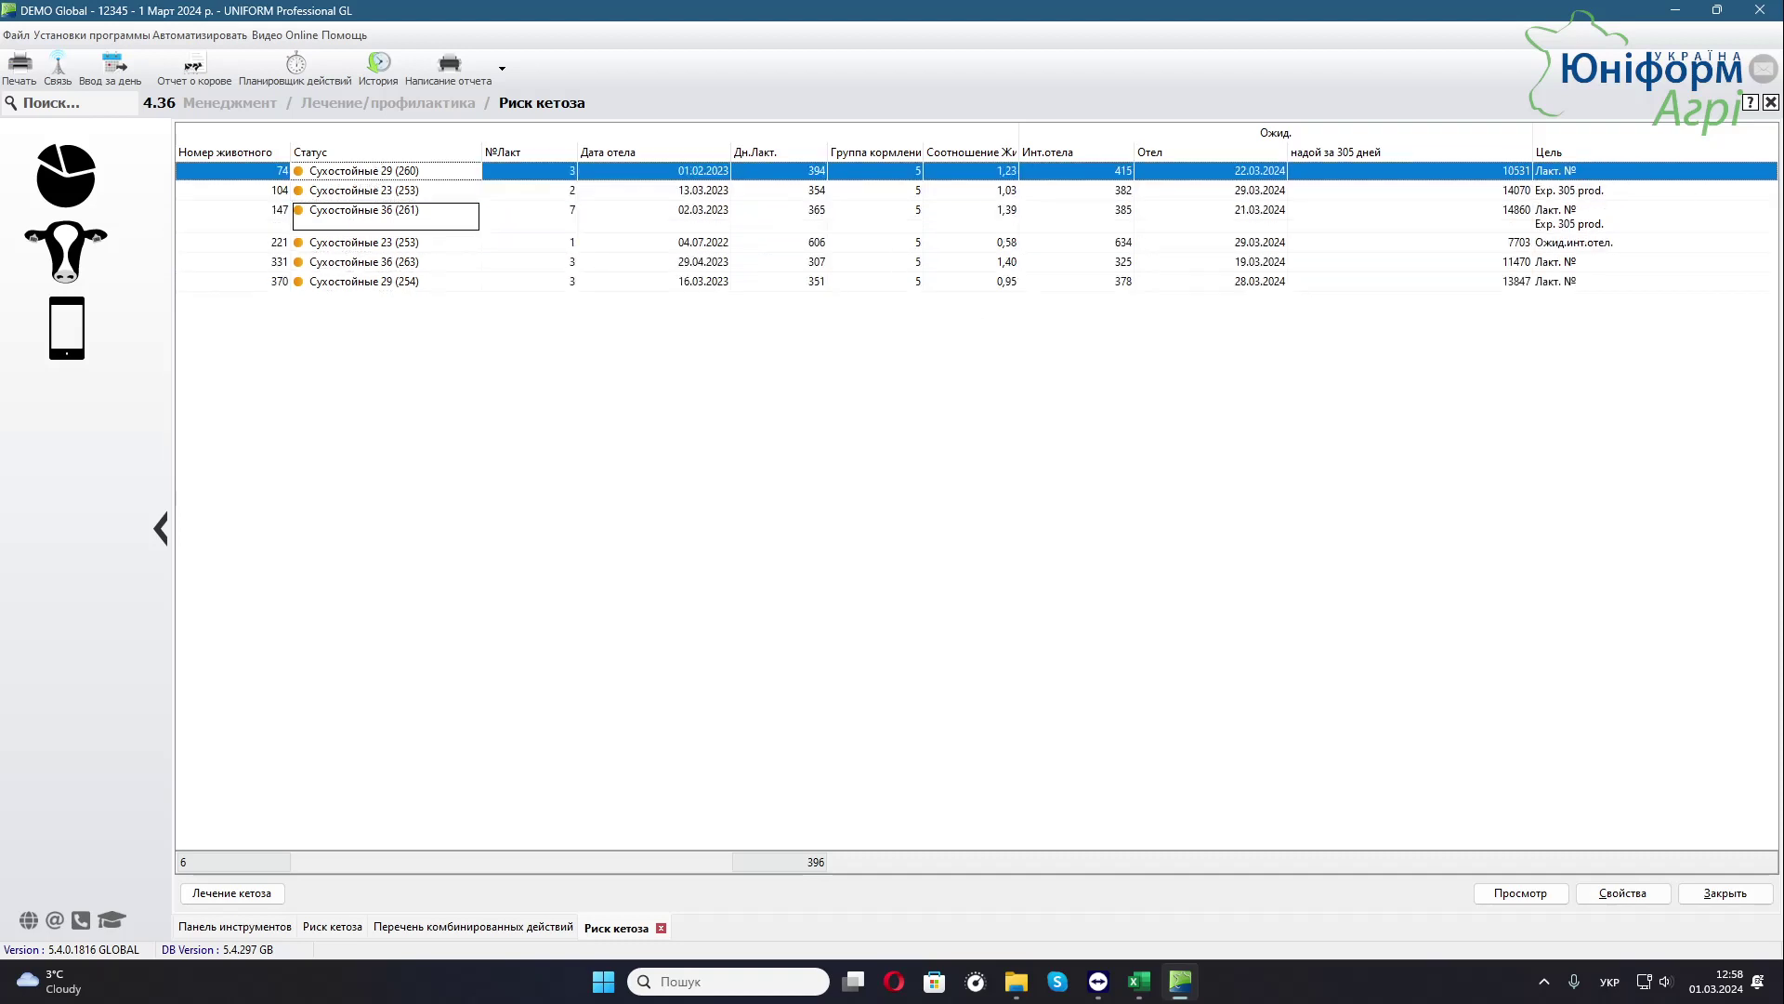
View the print preview of the Риск кетоза list and close it again.
{"action": "left_click", "coordinate": [357, 283]}
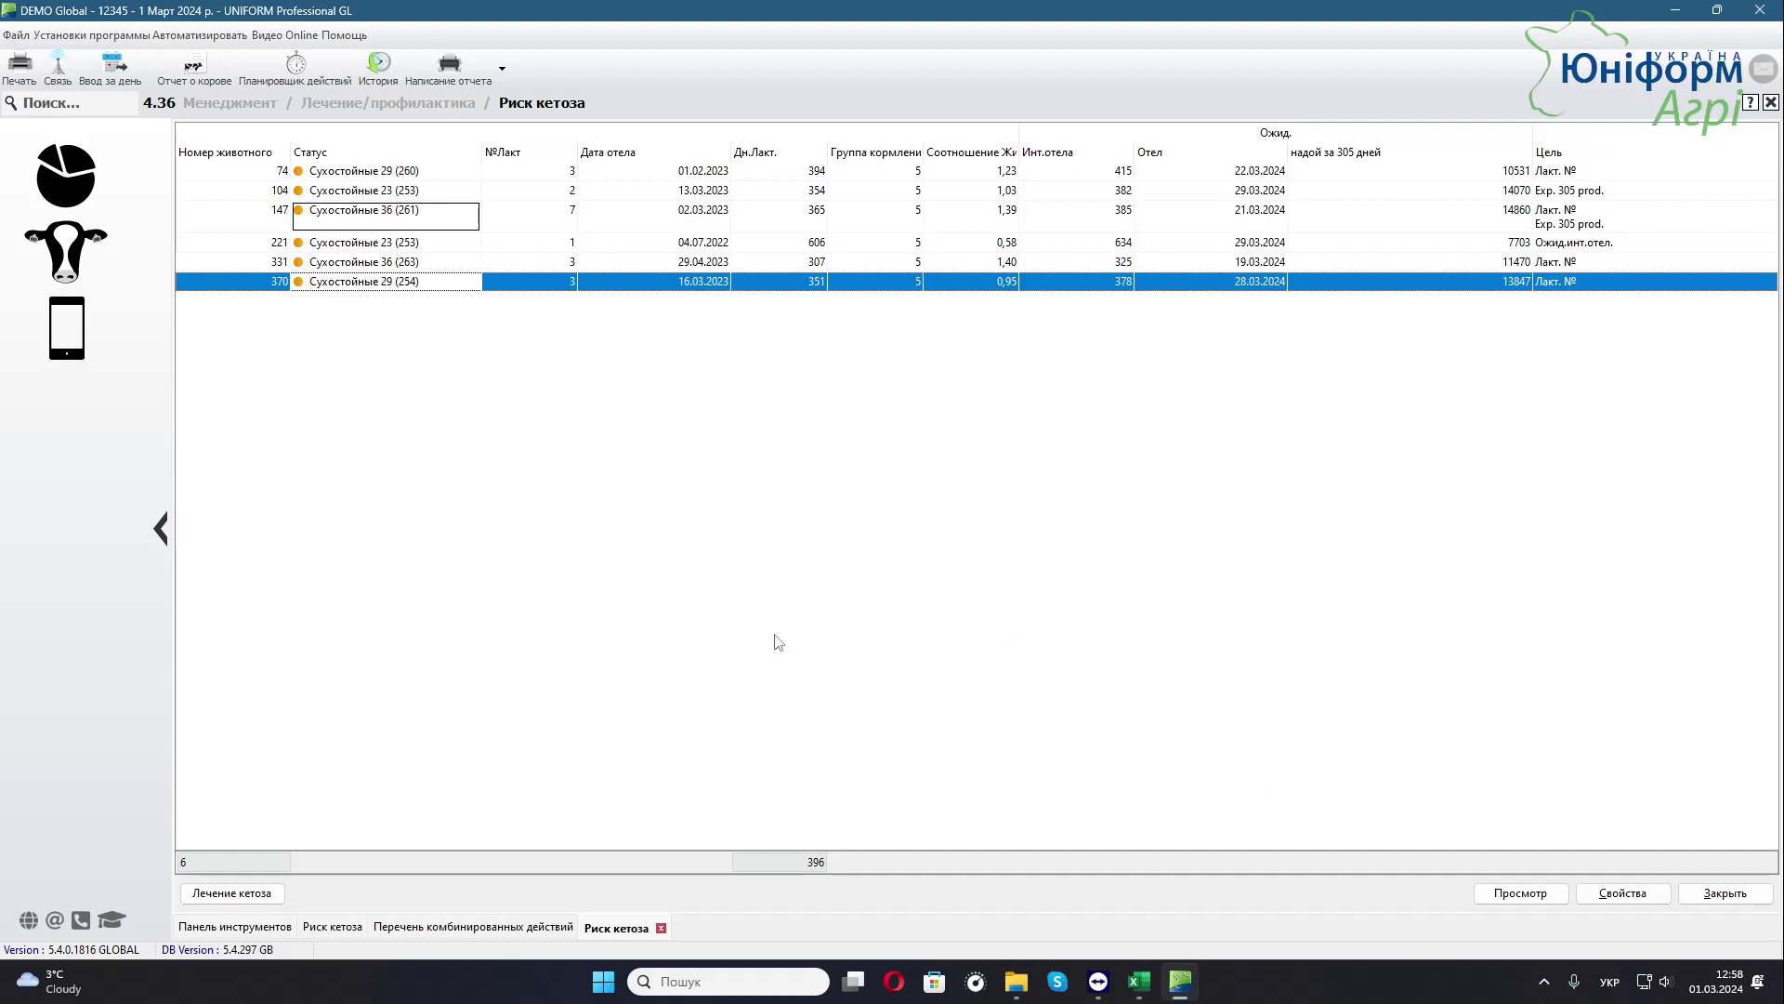
{"action": "left_click", "coordinate": [1518, 893]}
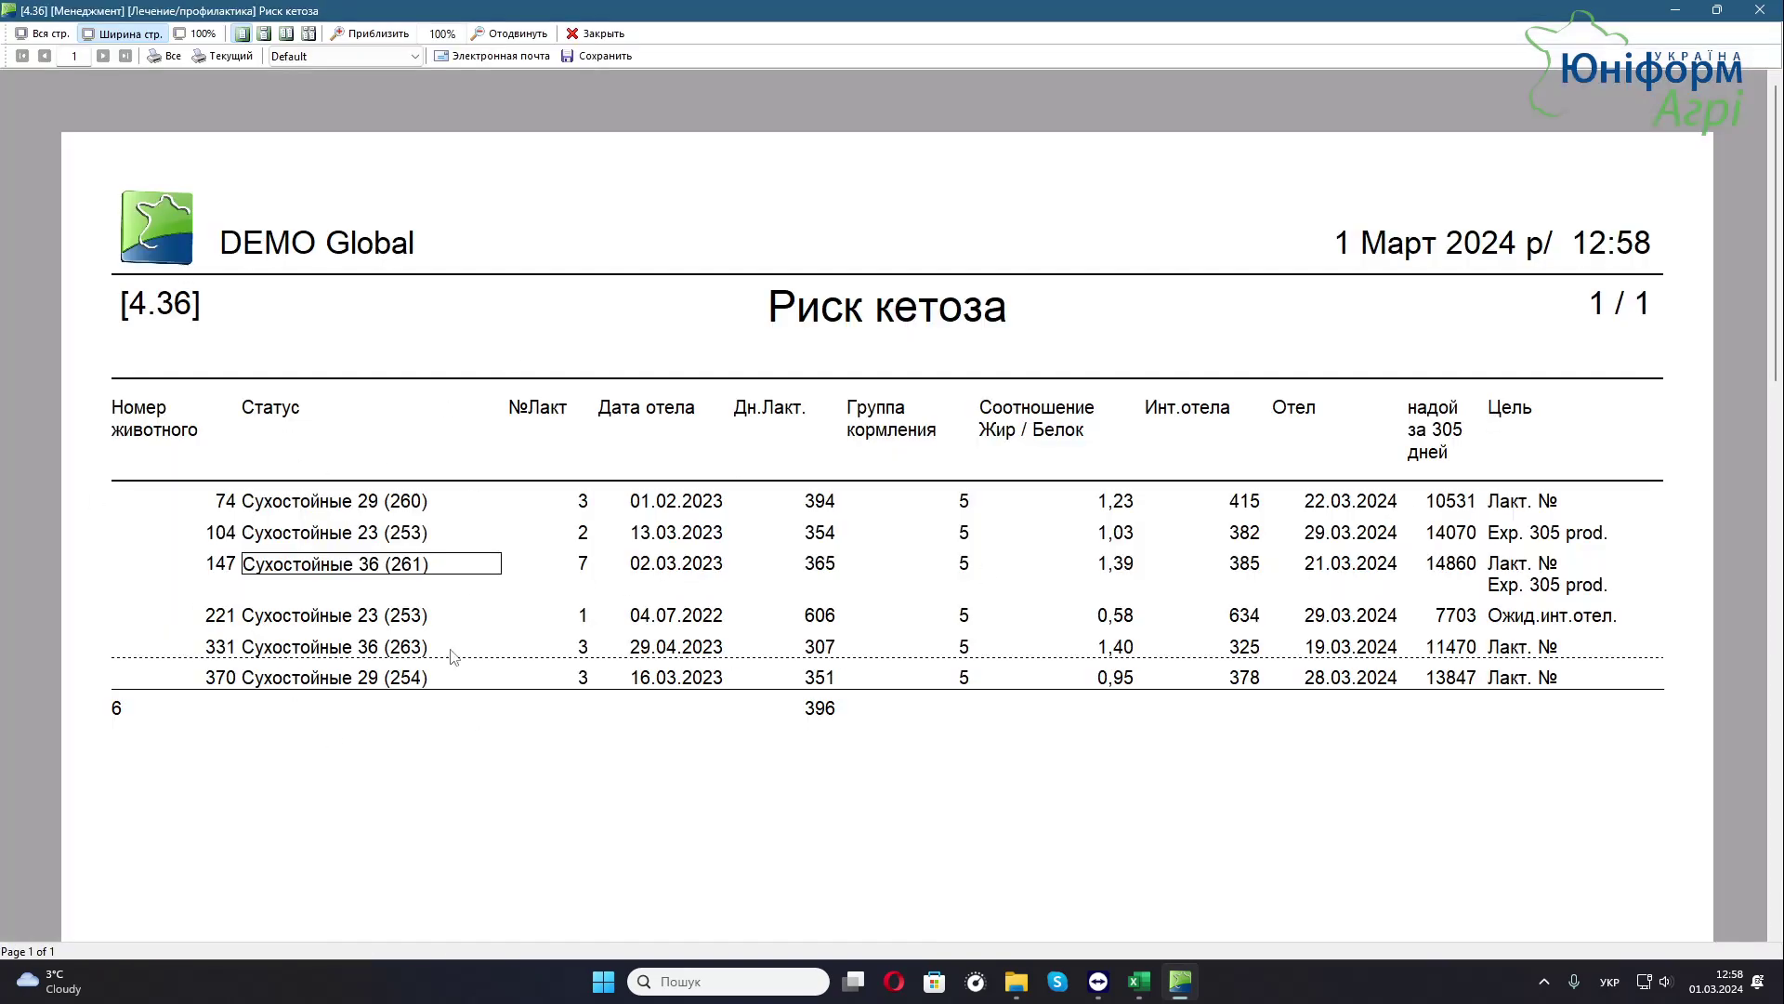
{"action": "left_click", "coordinate": [599, 35]}
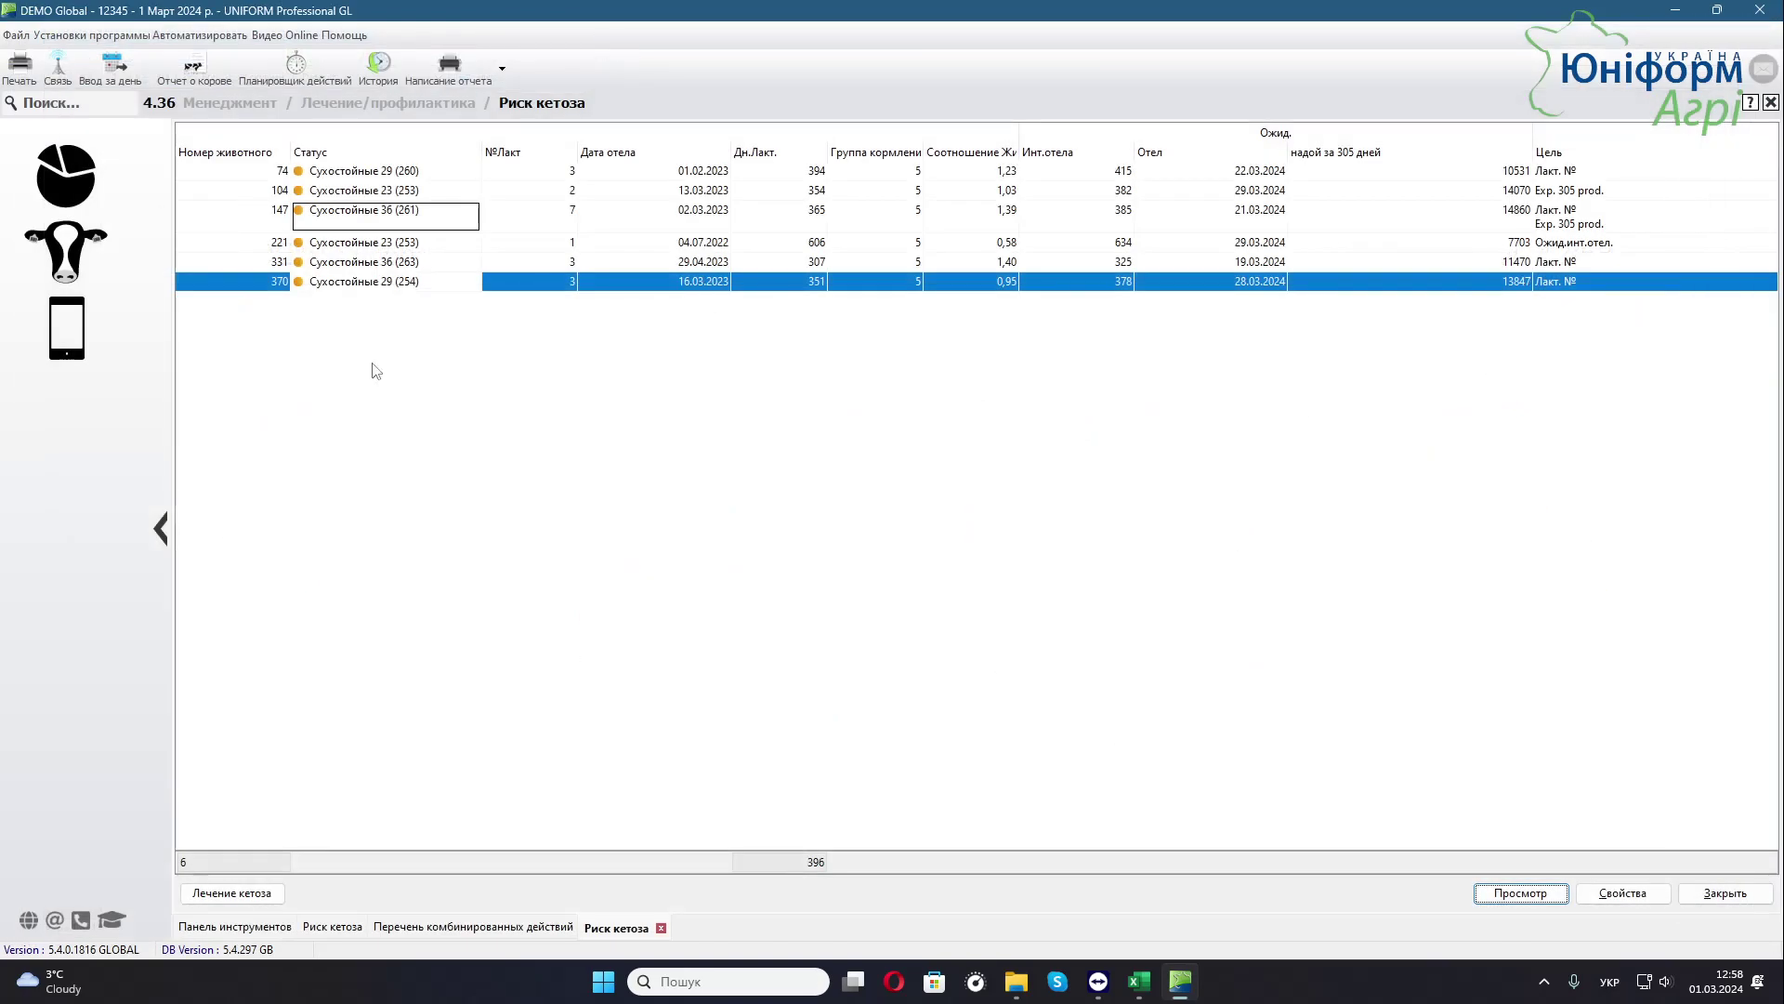
Start a ketosis treatment from the risk list and select animal 370 for it.
{"action": "left_click", "coordinate": [290, 269]}
{"action": "left_click", "coordinate": [282, 286]}
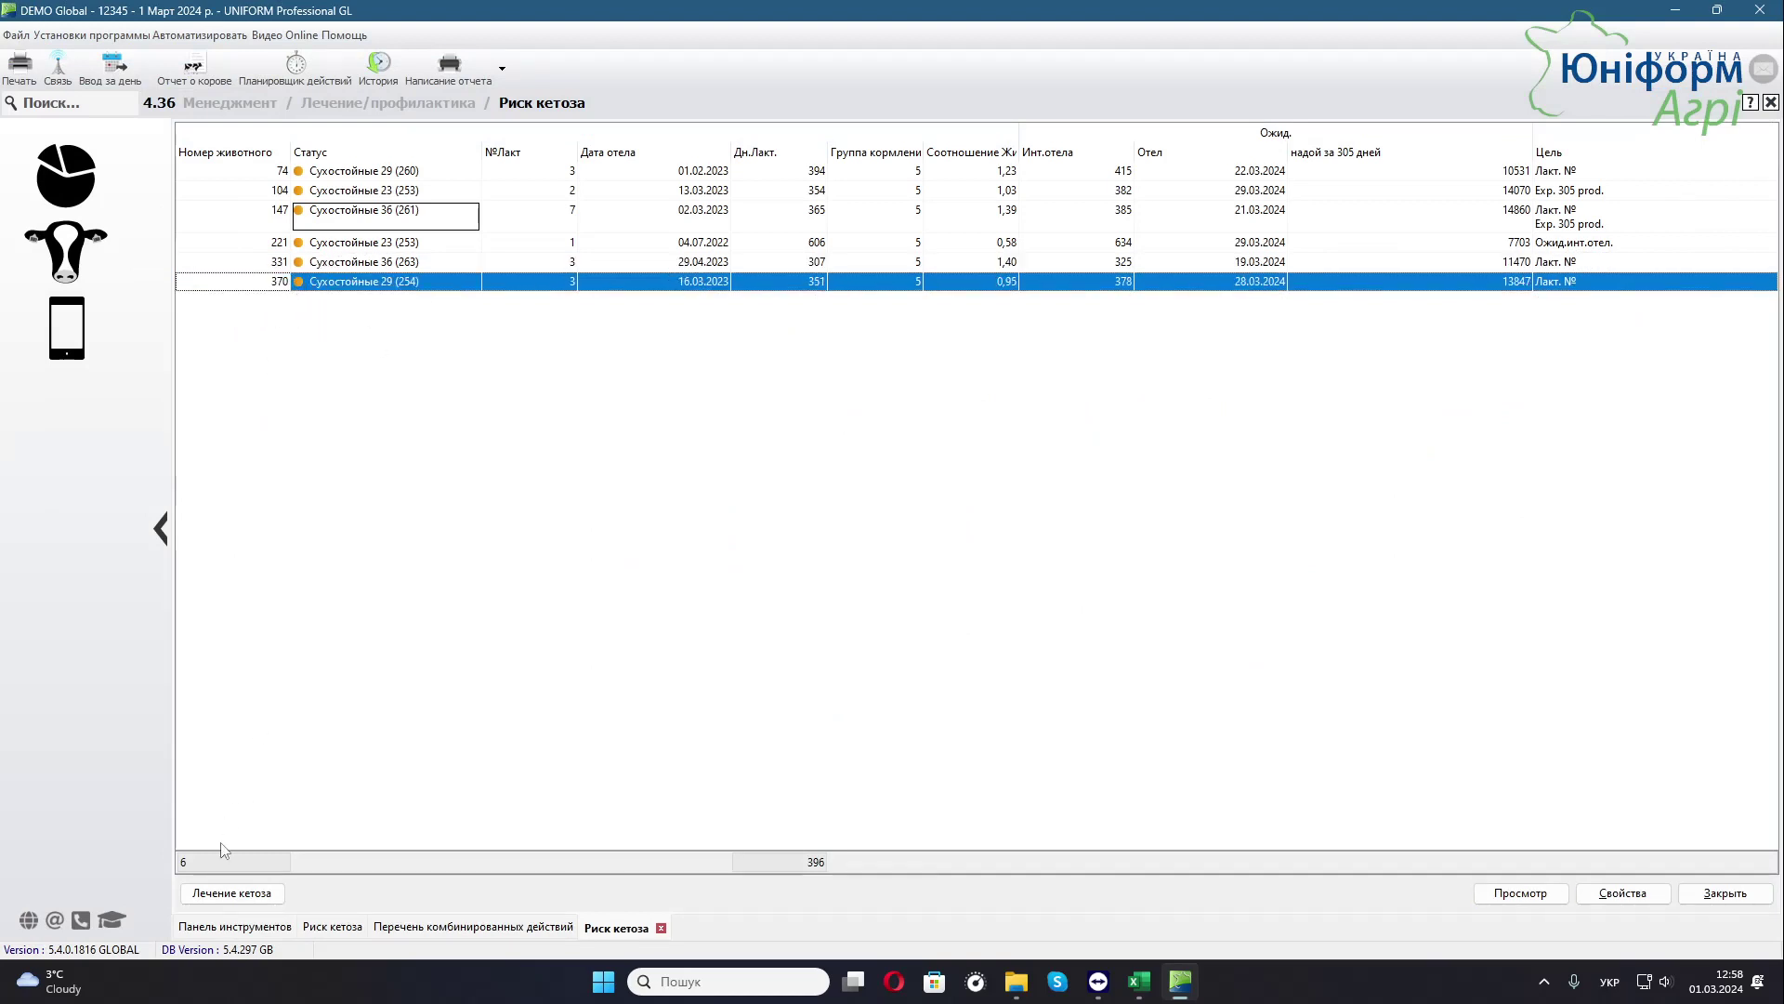
{"action": "left_click", "coordinate": [239, 897]}
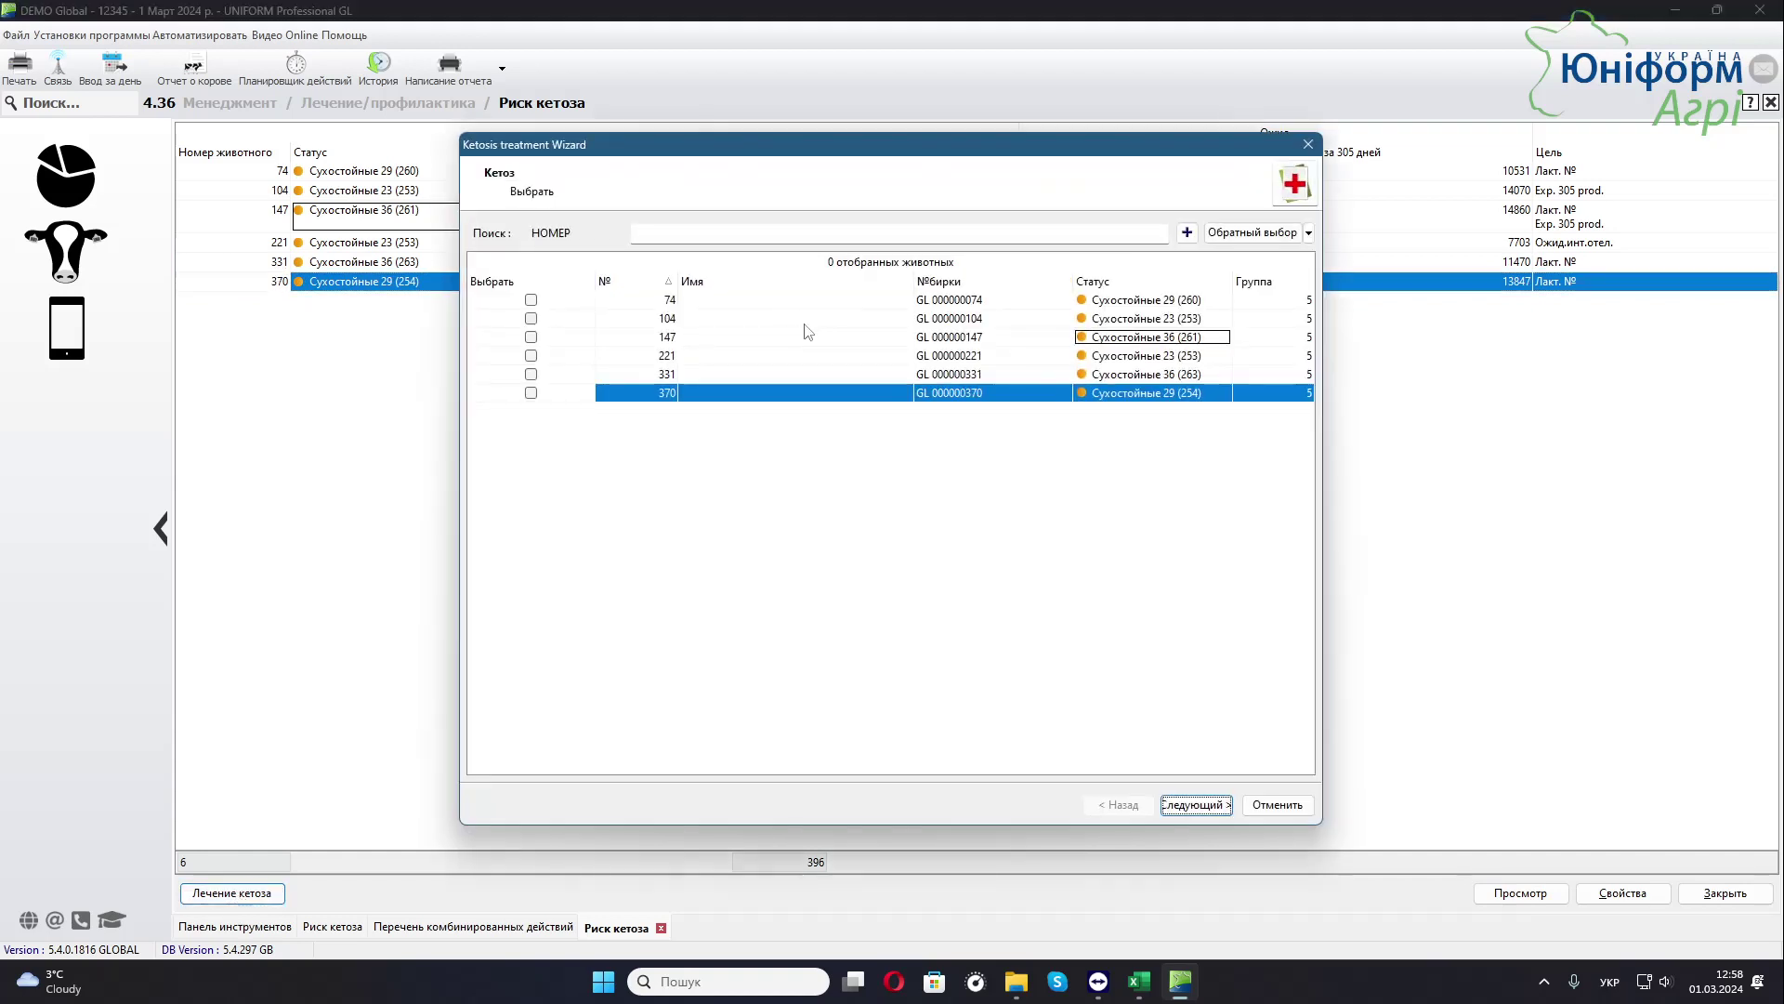
{"action": "left_click", "coordinate": [531, 392]}
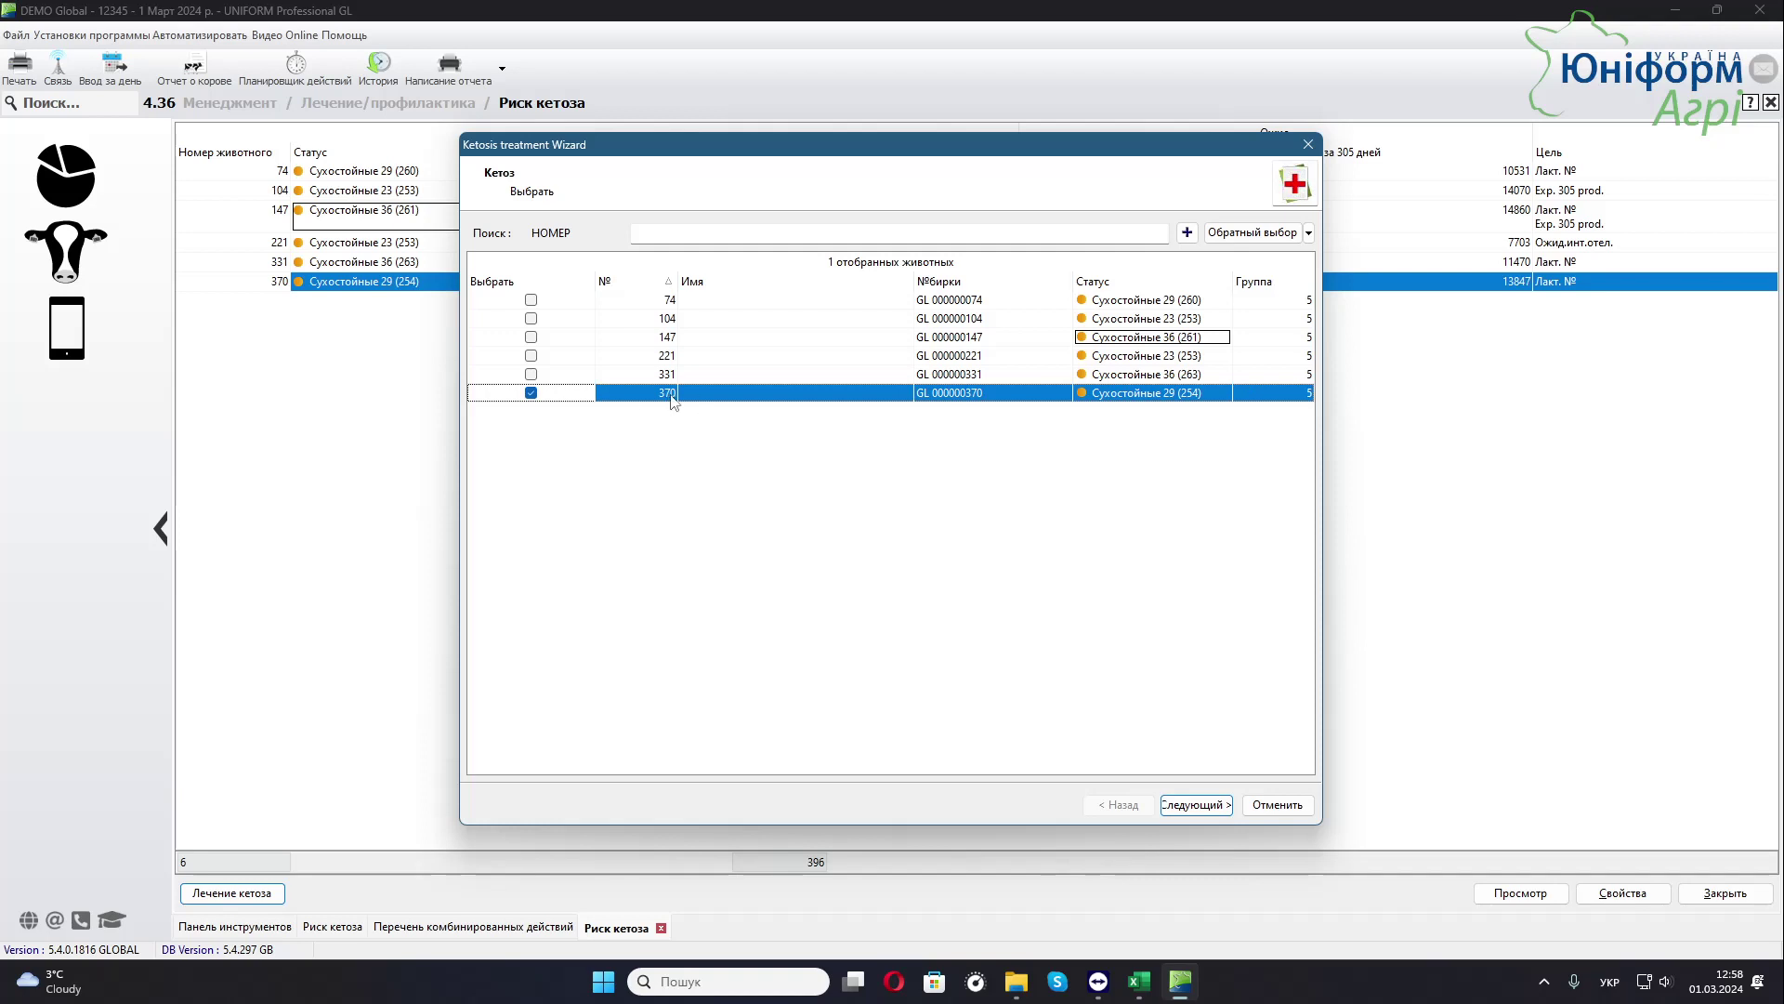
{"action": "left_click", "coordinate": [1203, 805]}
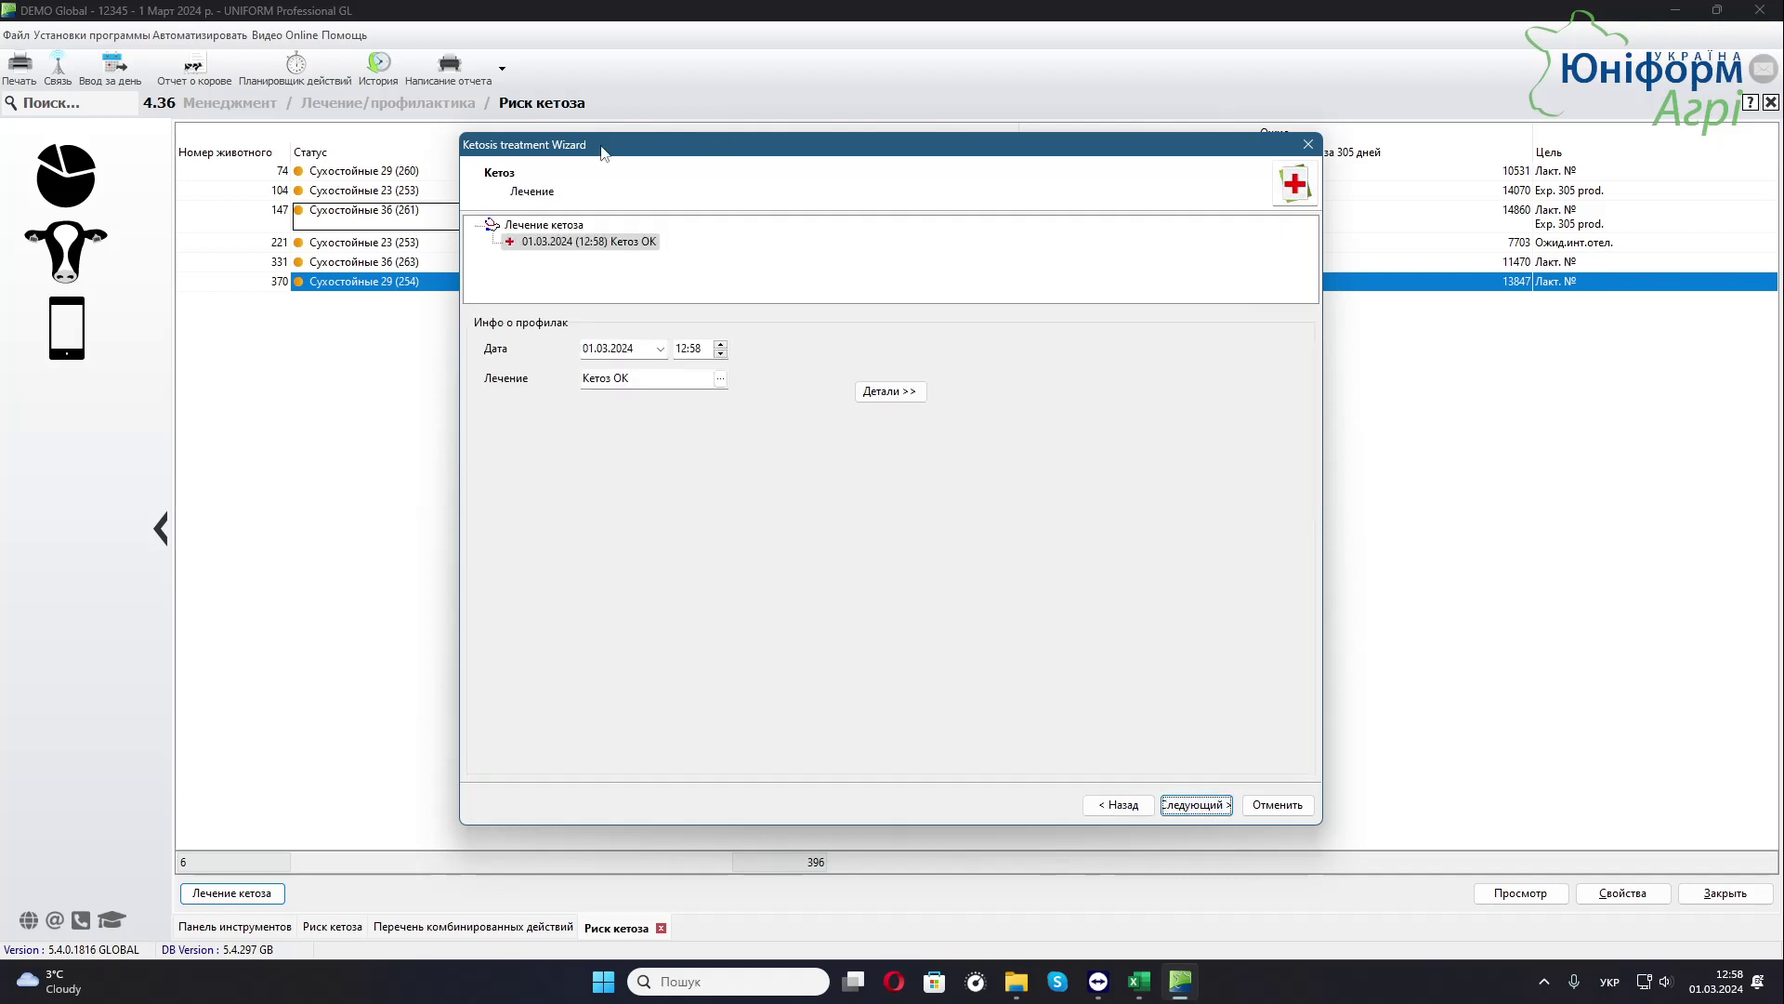
Keep Кетоз ОК as the treatment and 01.03.2024 as its date, and expand the treatment details.
{"action": "left_click", "coordinate": [721, 378]}
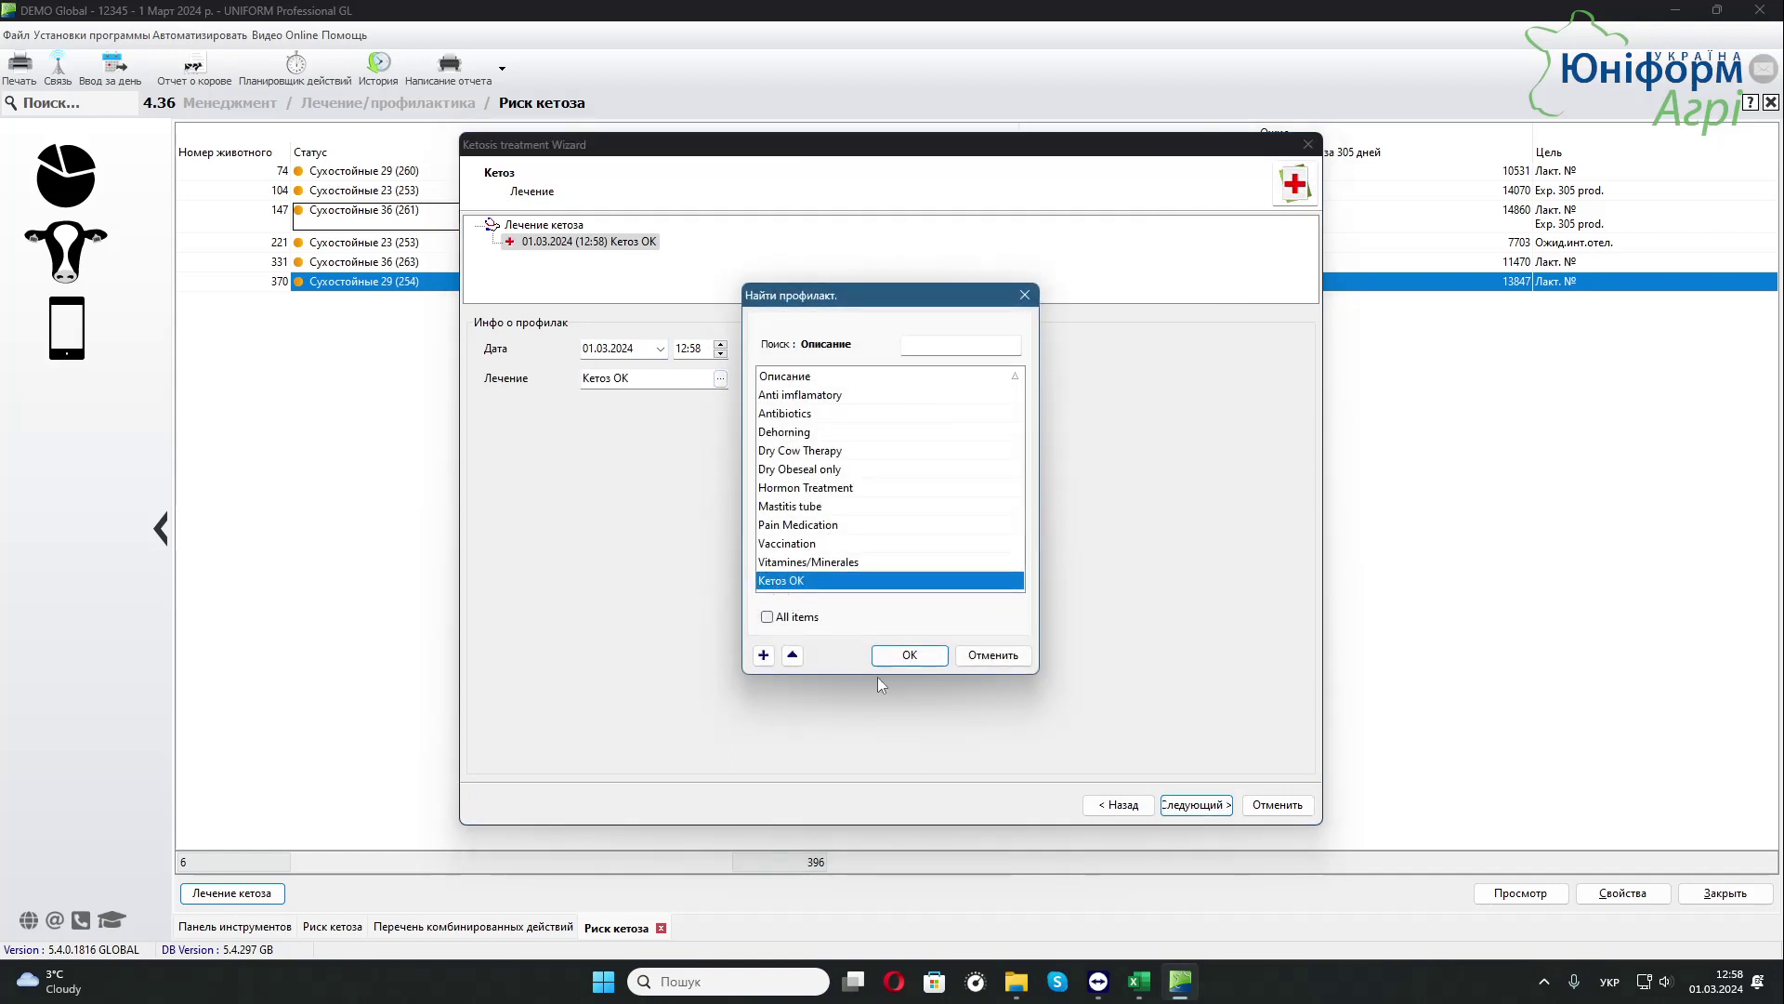
{"action": "left_click", "coordinate": [910, 655]}
{"action": "left_click", "coordinate": [659, 349]}
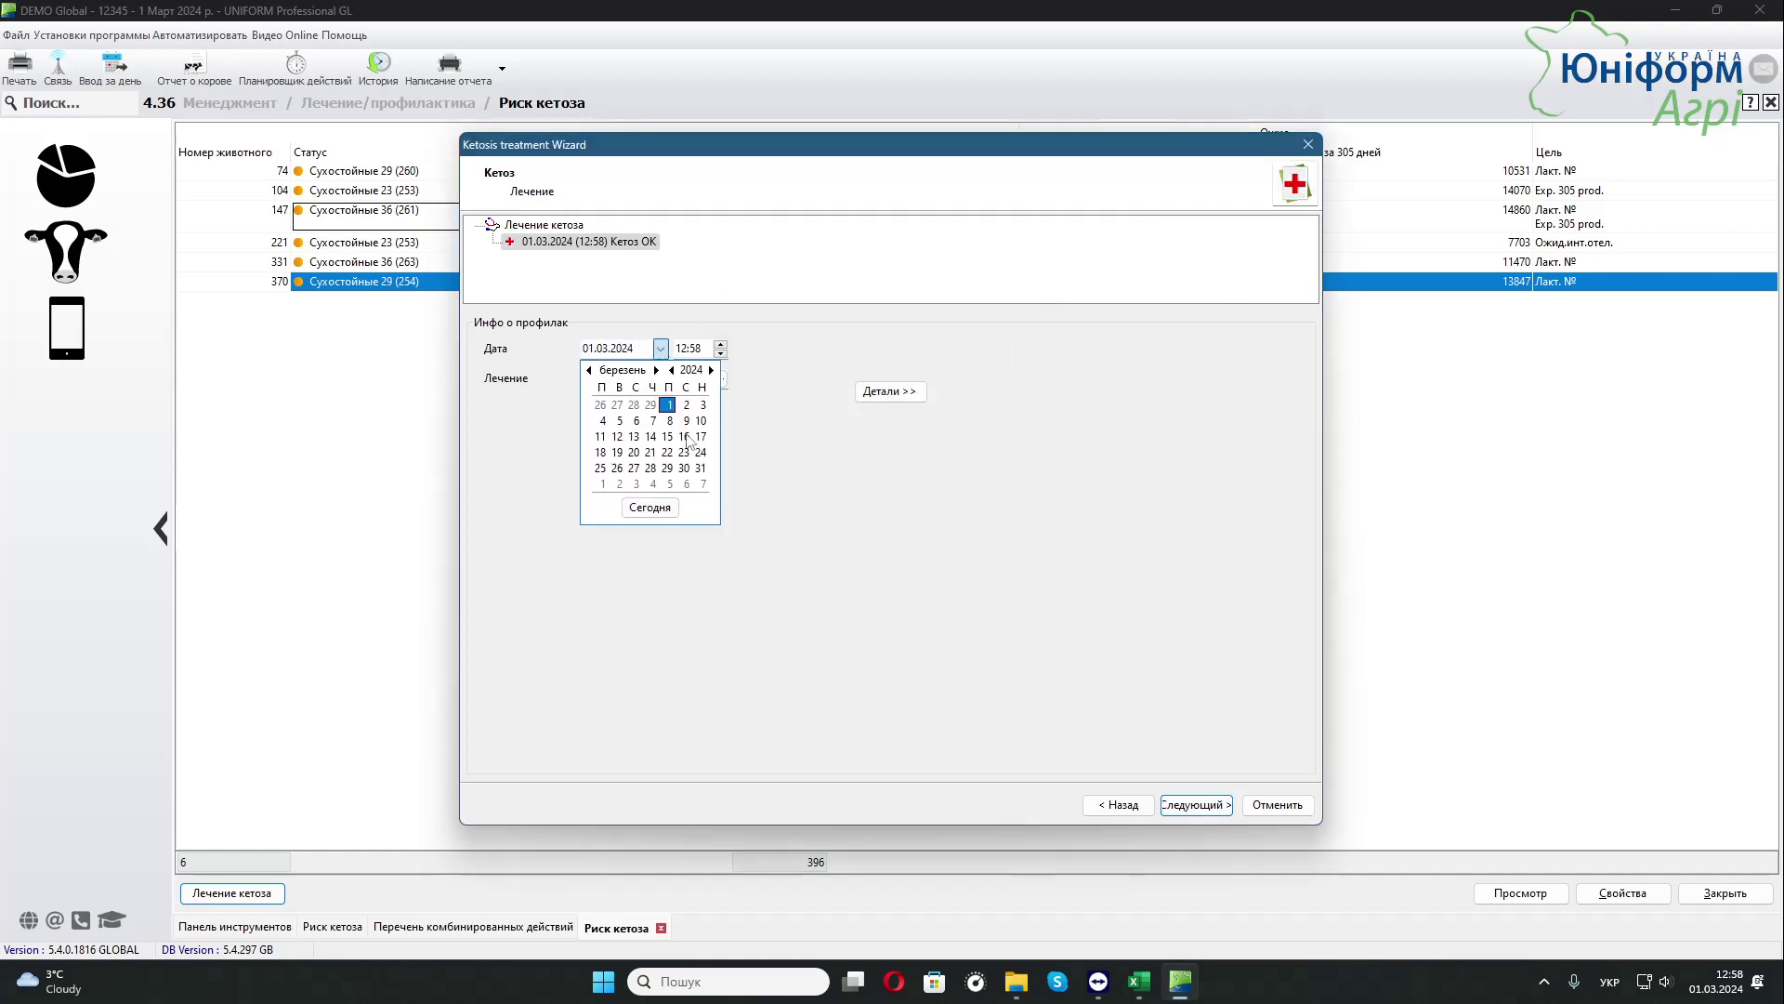
{"action": "left_click", "coordinate": [875, 500]}
{"action": "left_click", "coordinate": [916, 392]}
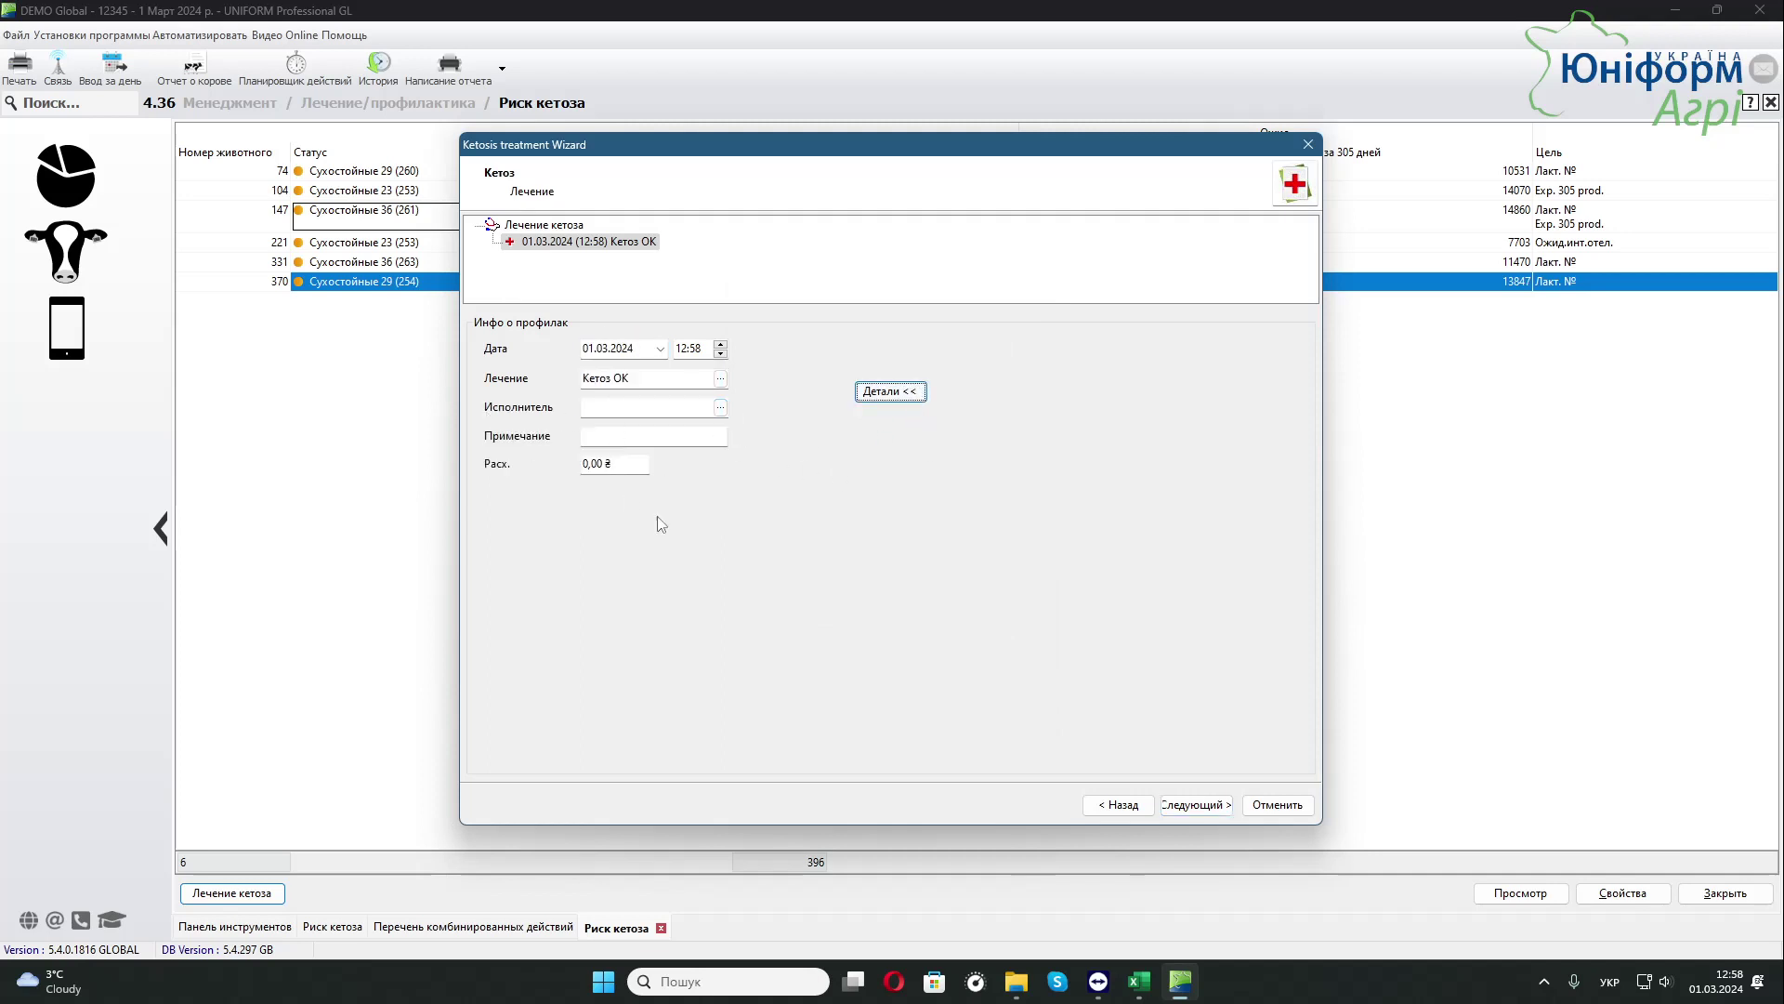
Choose Завершить as the action after the treatment and complete the ketosis treatment for animal 370.
{"action": "left_click", "coordinate": [1196, 805]}
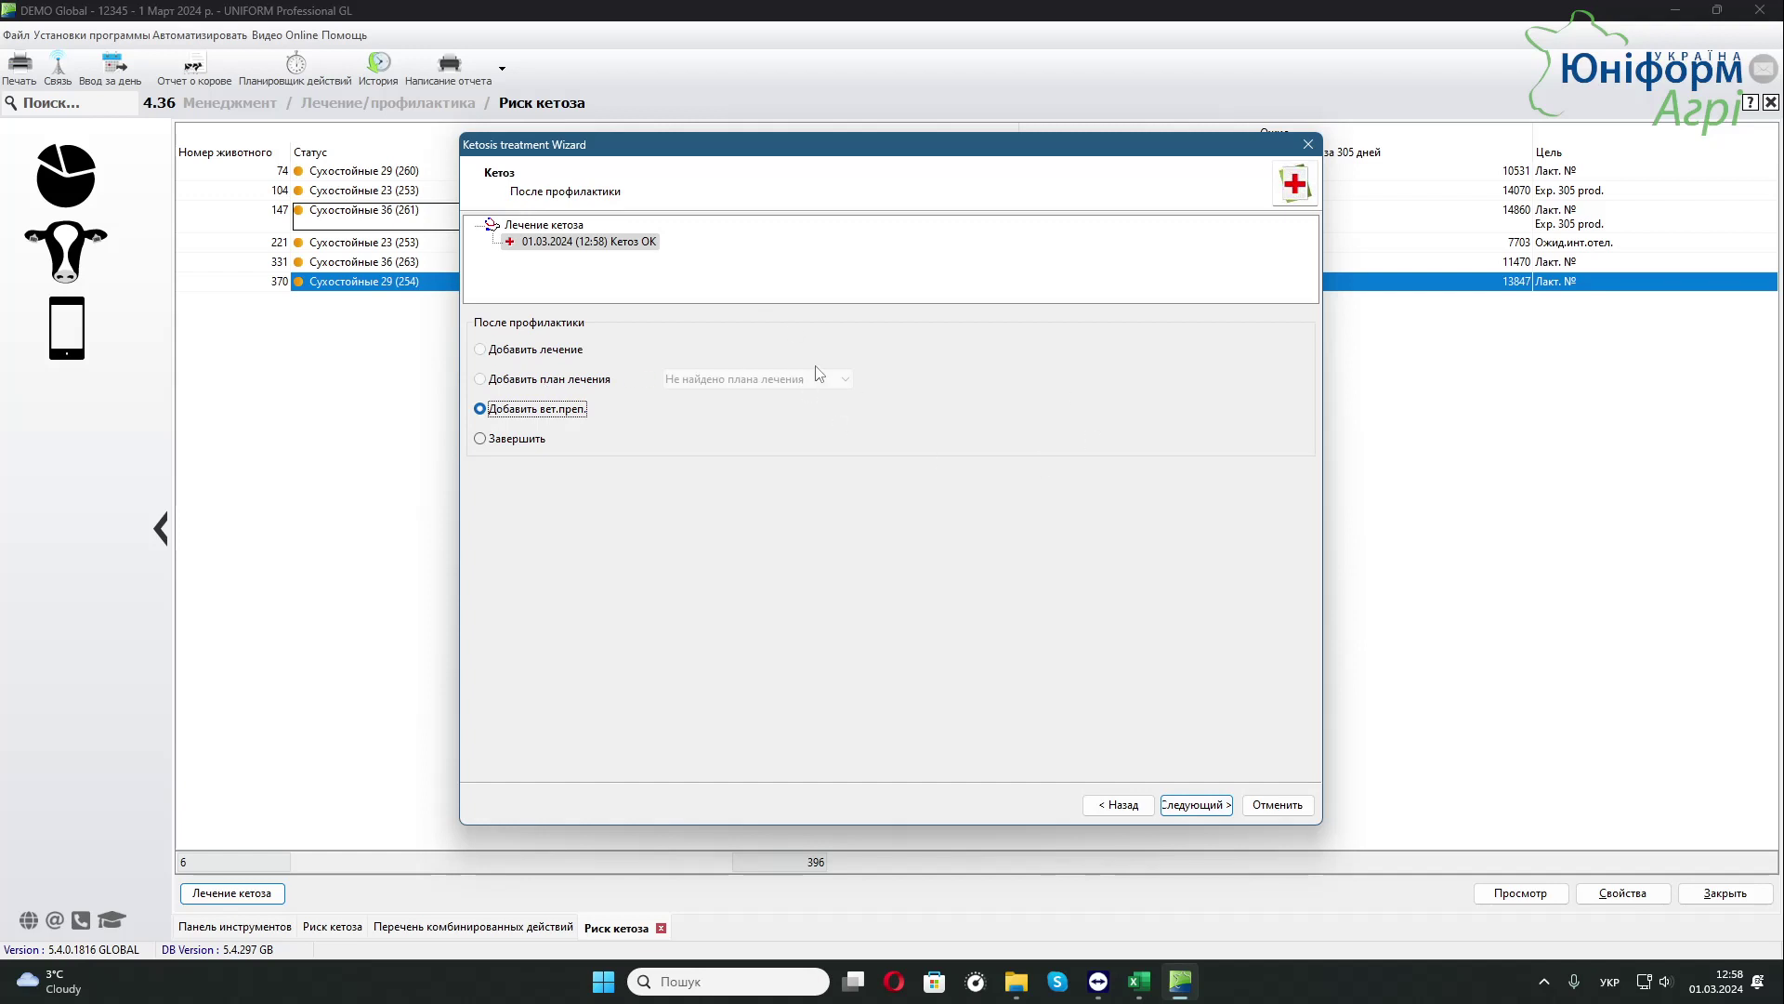
{"action": "left_click_drag", "start_coordinate": [655, 157], "coordinate": [935, 200]}
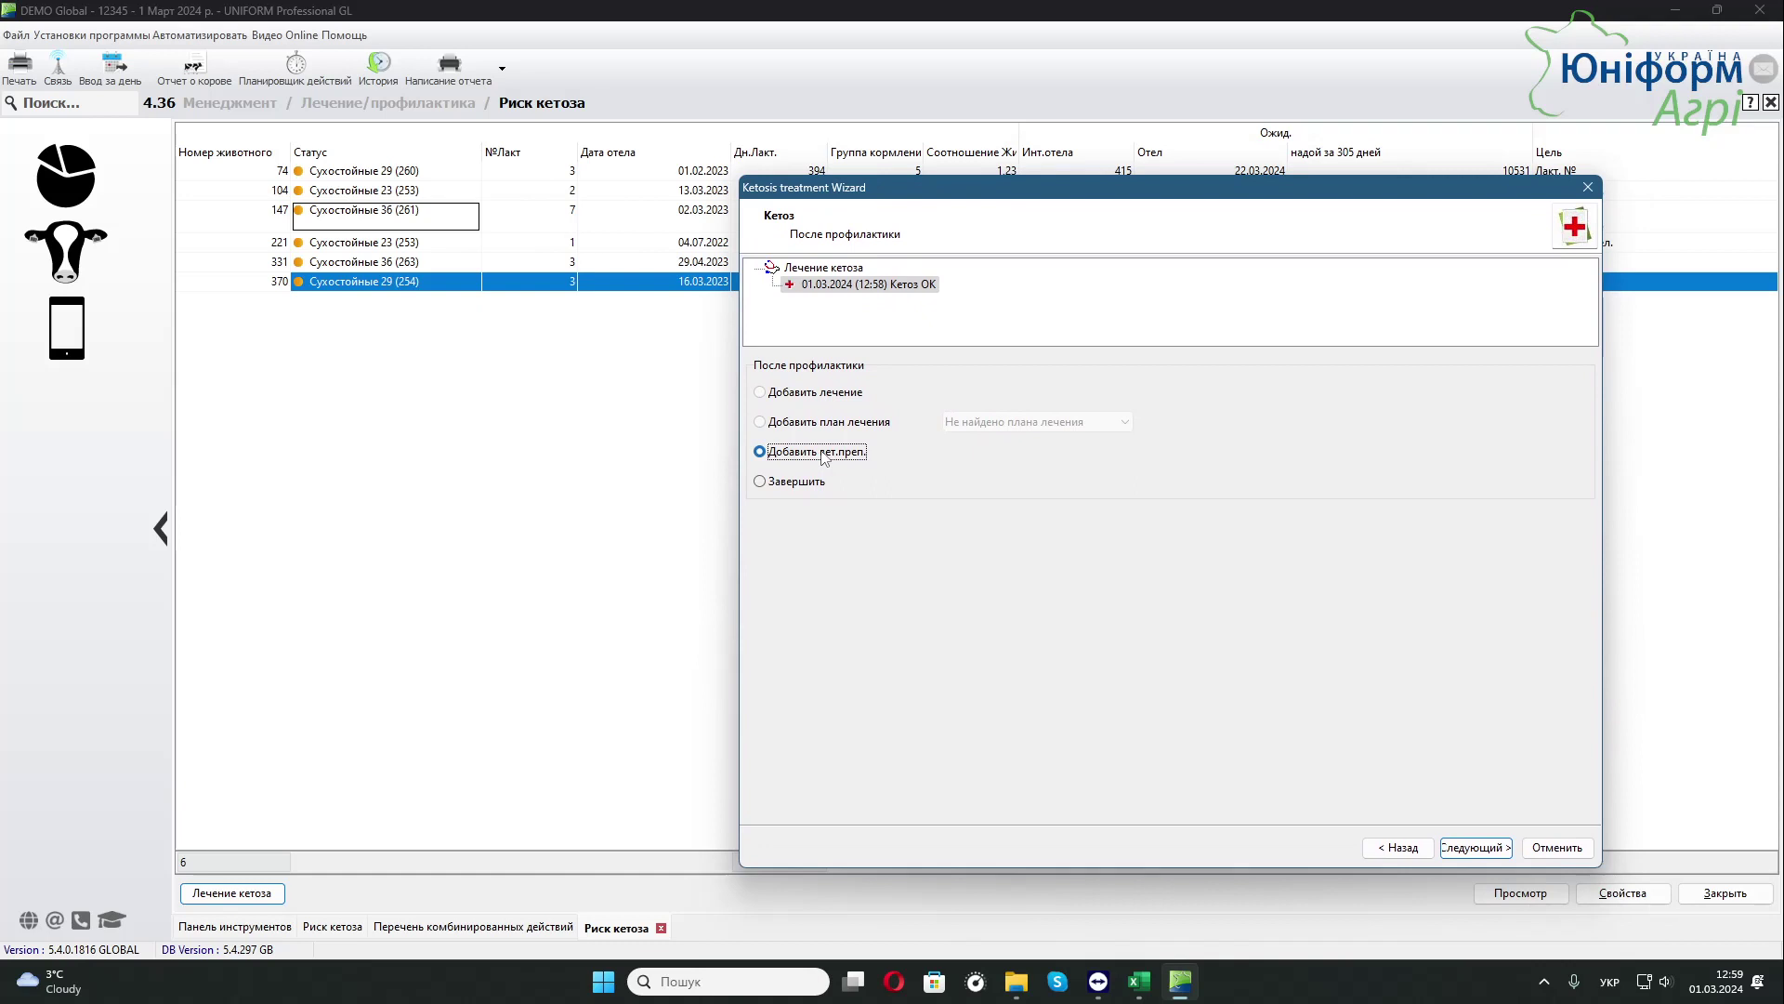
{"action": "left_click", "coordinate": [789, 483]}
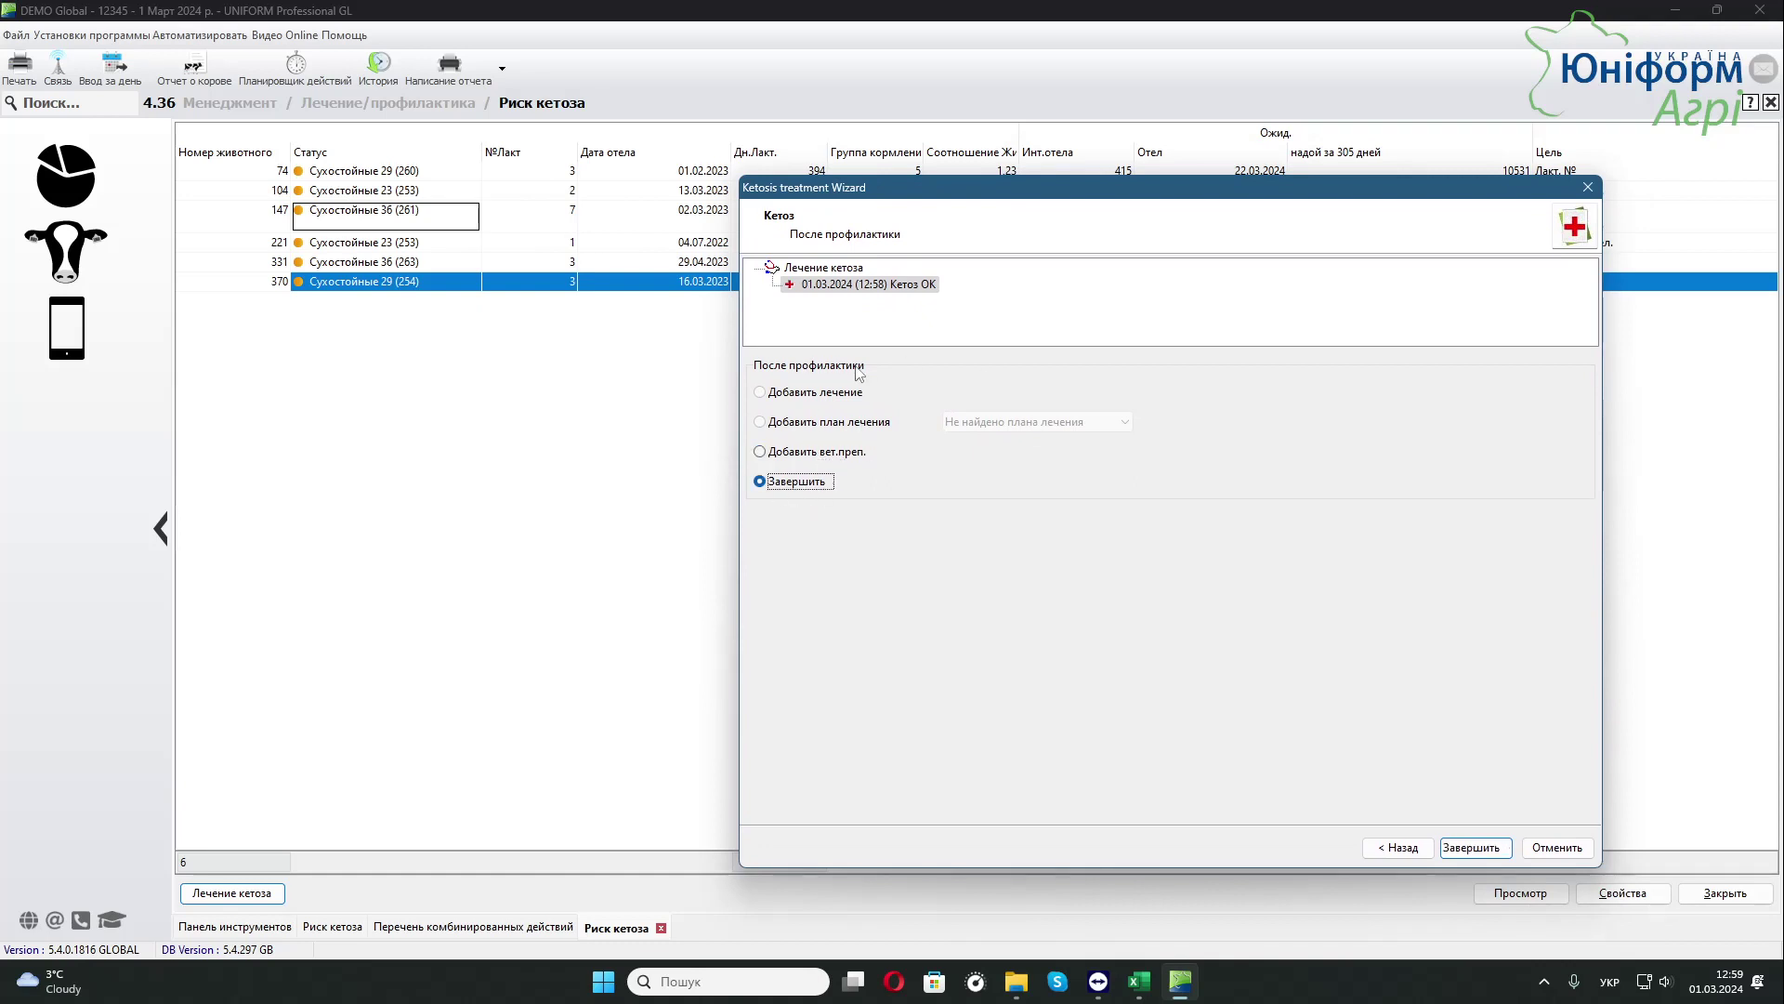
{"action": "left_click", "coordinate": [1476, 848]}
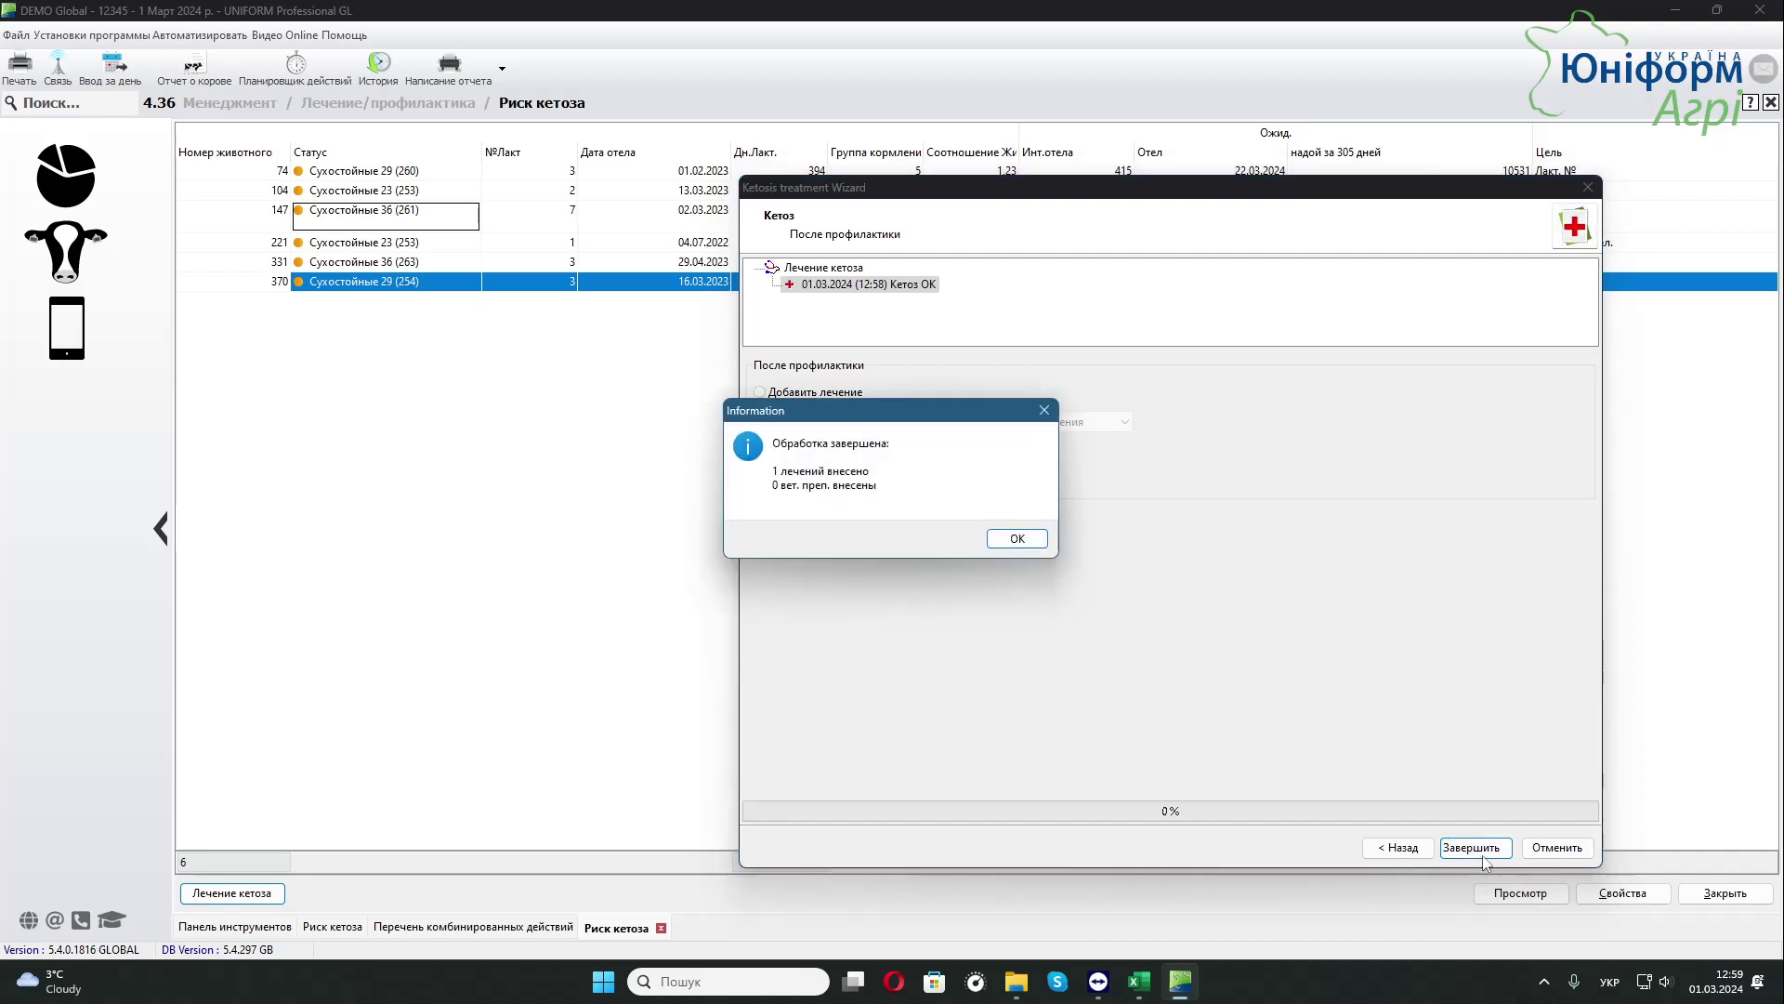
{"action": "left_click", "coordinate": [1018, 539]}
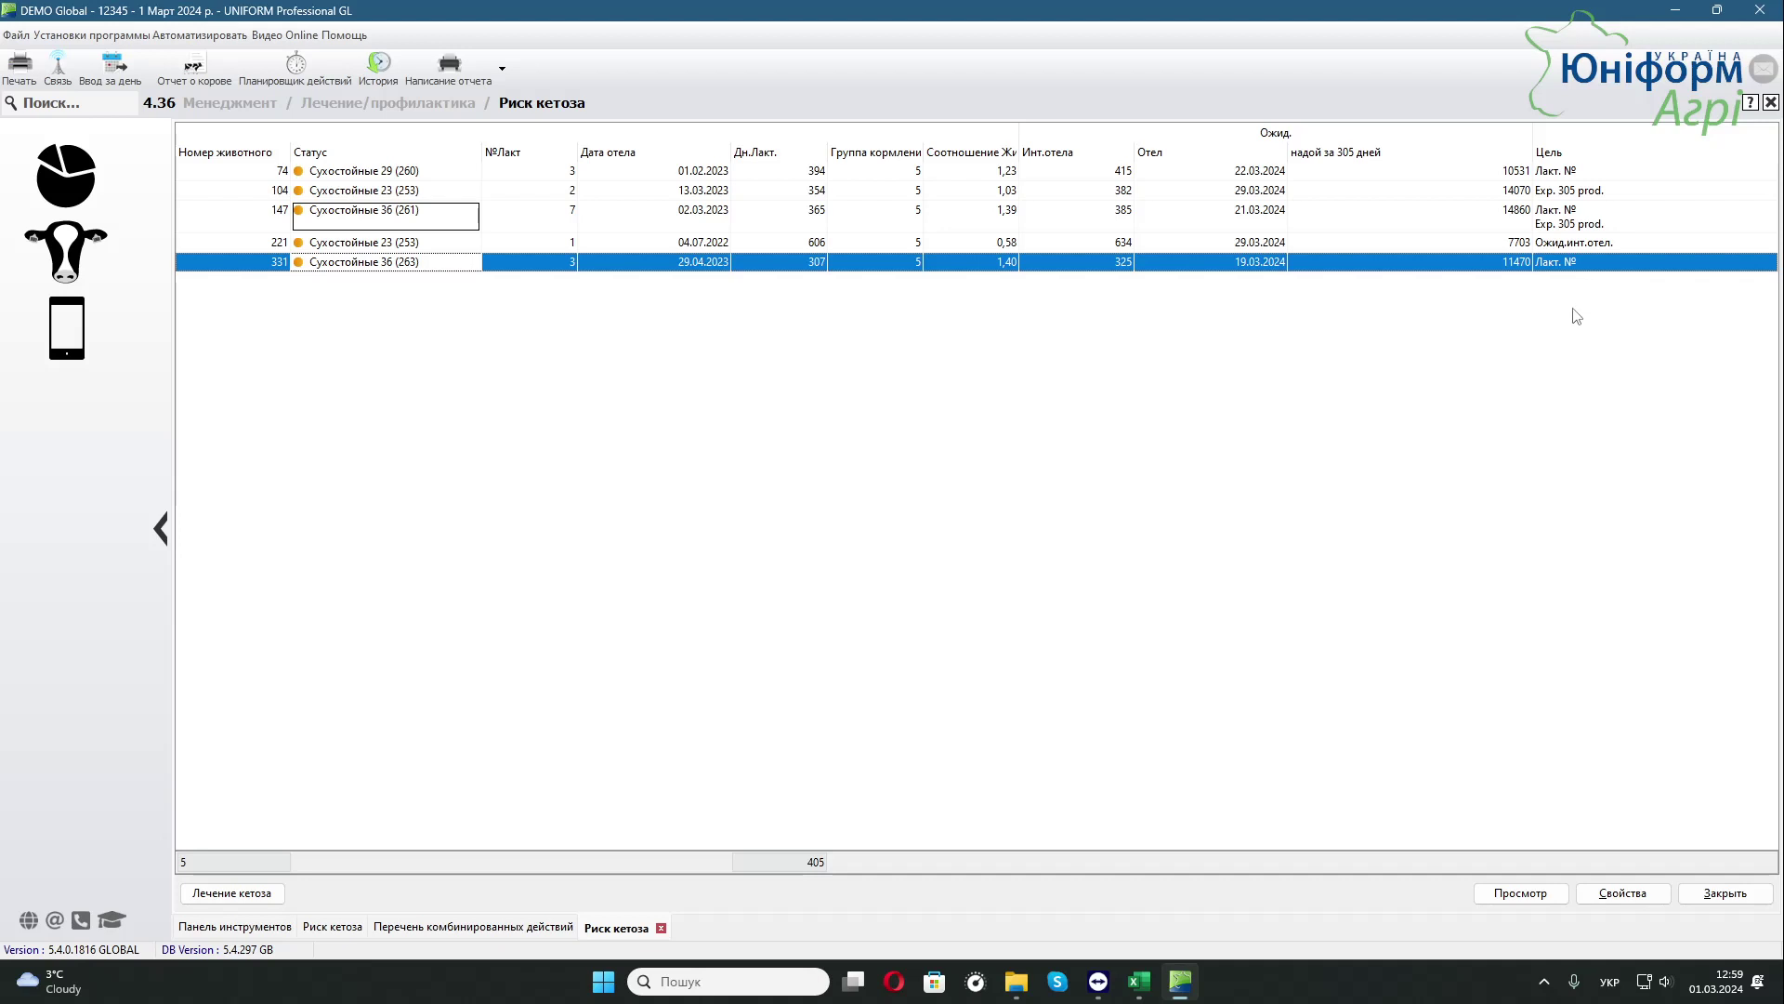
Review the Цель reasons for animals 221, 147, 104, 74 and 331, and recheck the list properties without changing them.
{"action": "left_click", "coordinate": [1575, 244]}
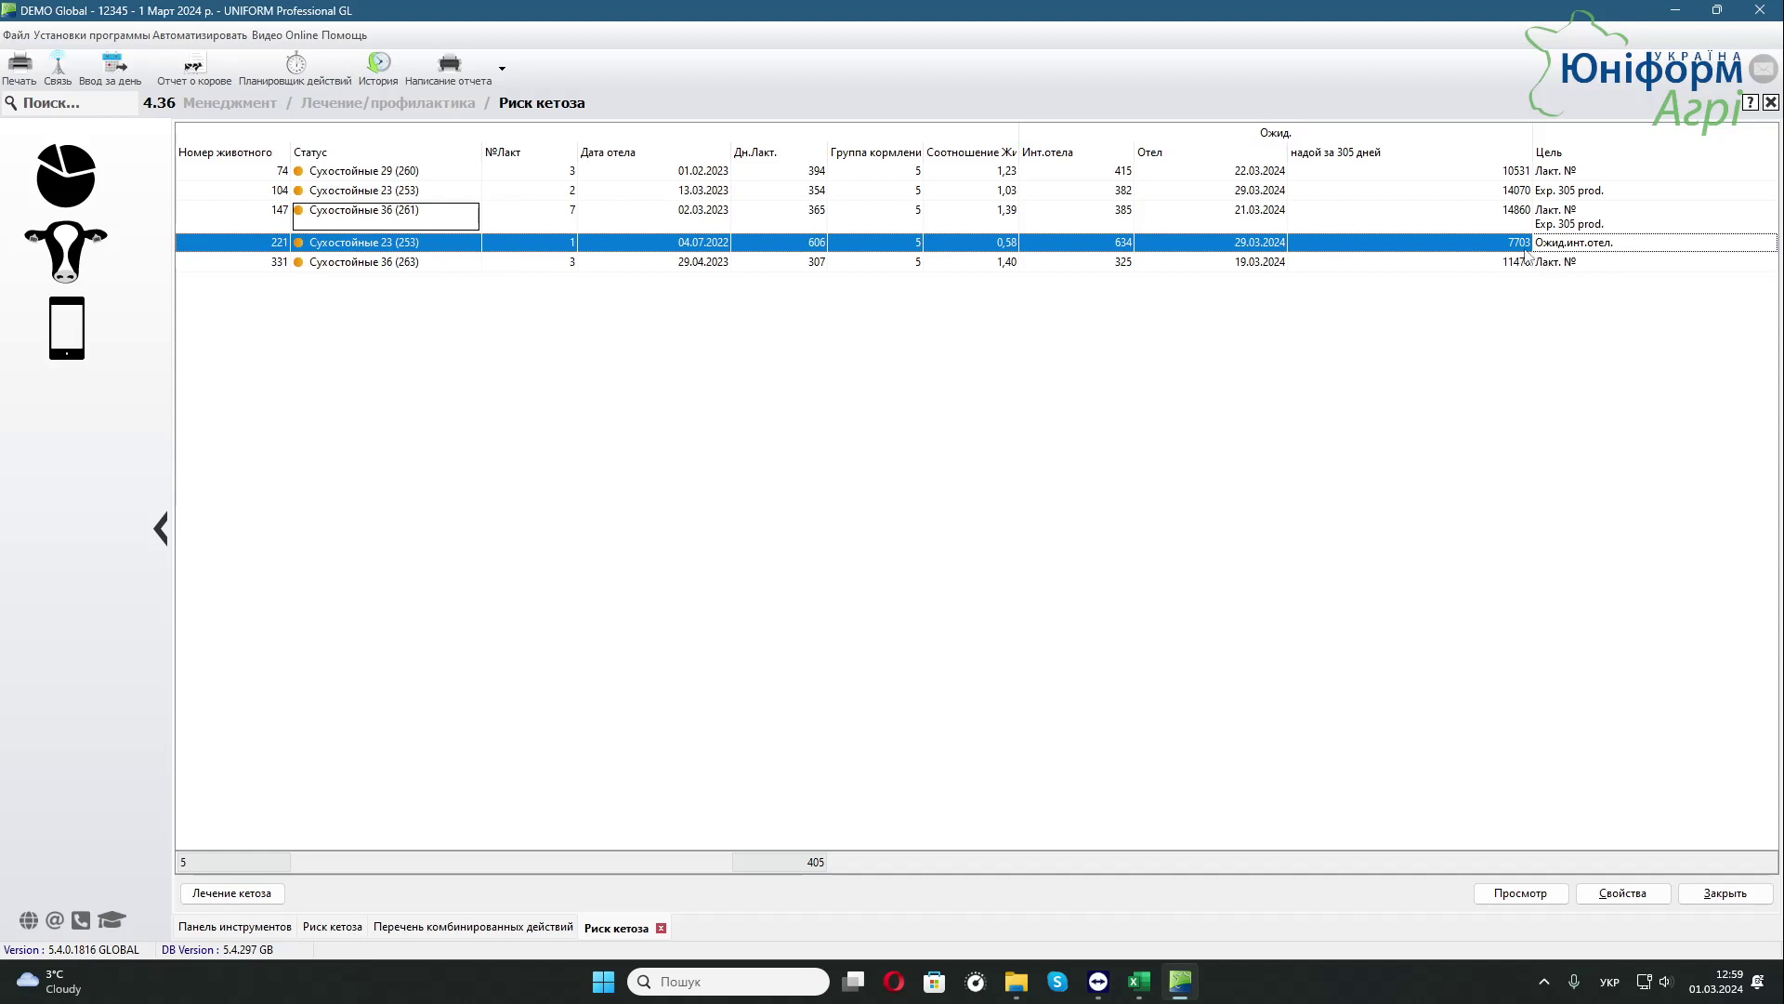
{"action": "left_click", "coordinate": [1562, 220]}
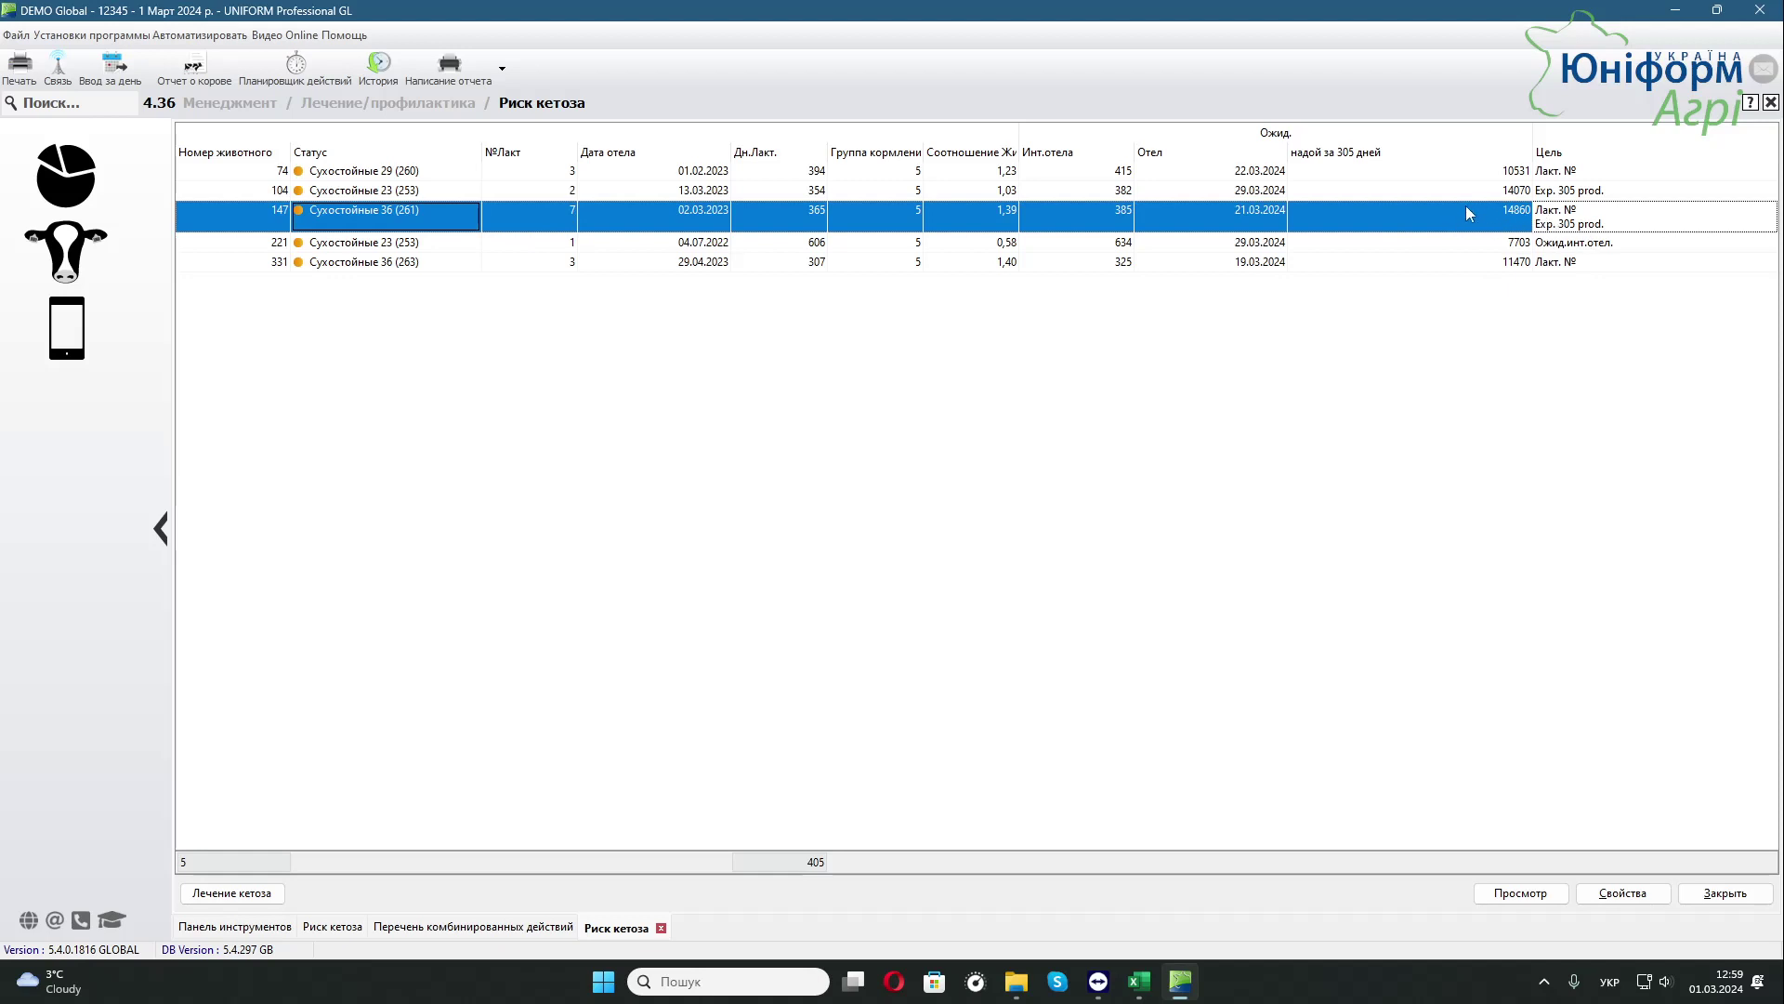
{"action": "left_click", "coordinate": [1592, 196]}
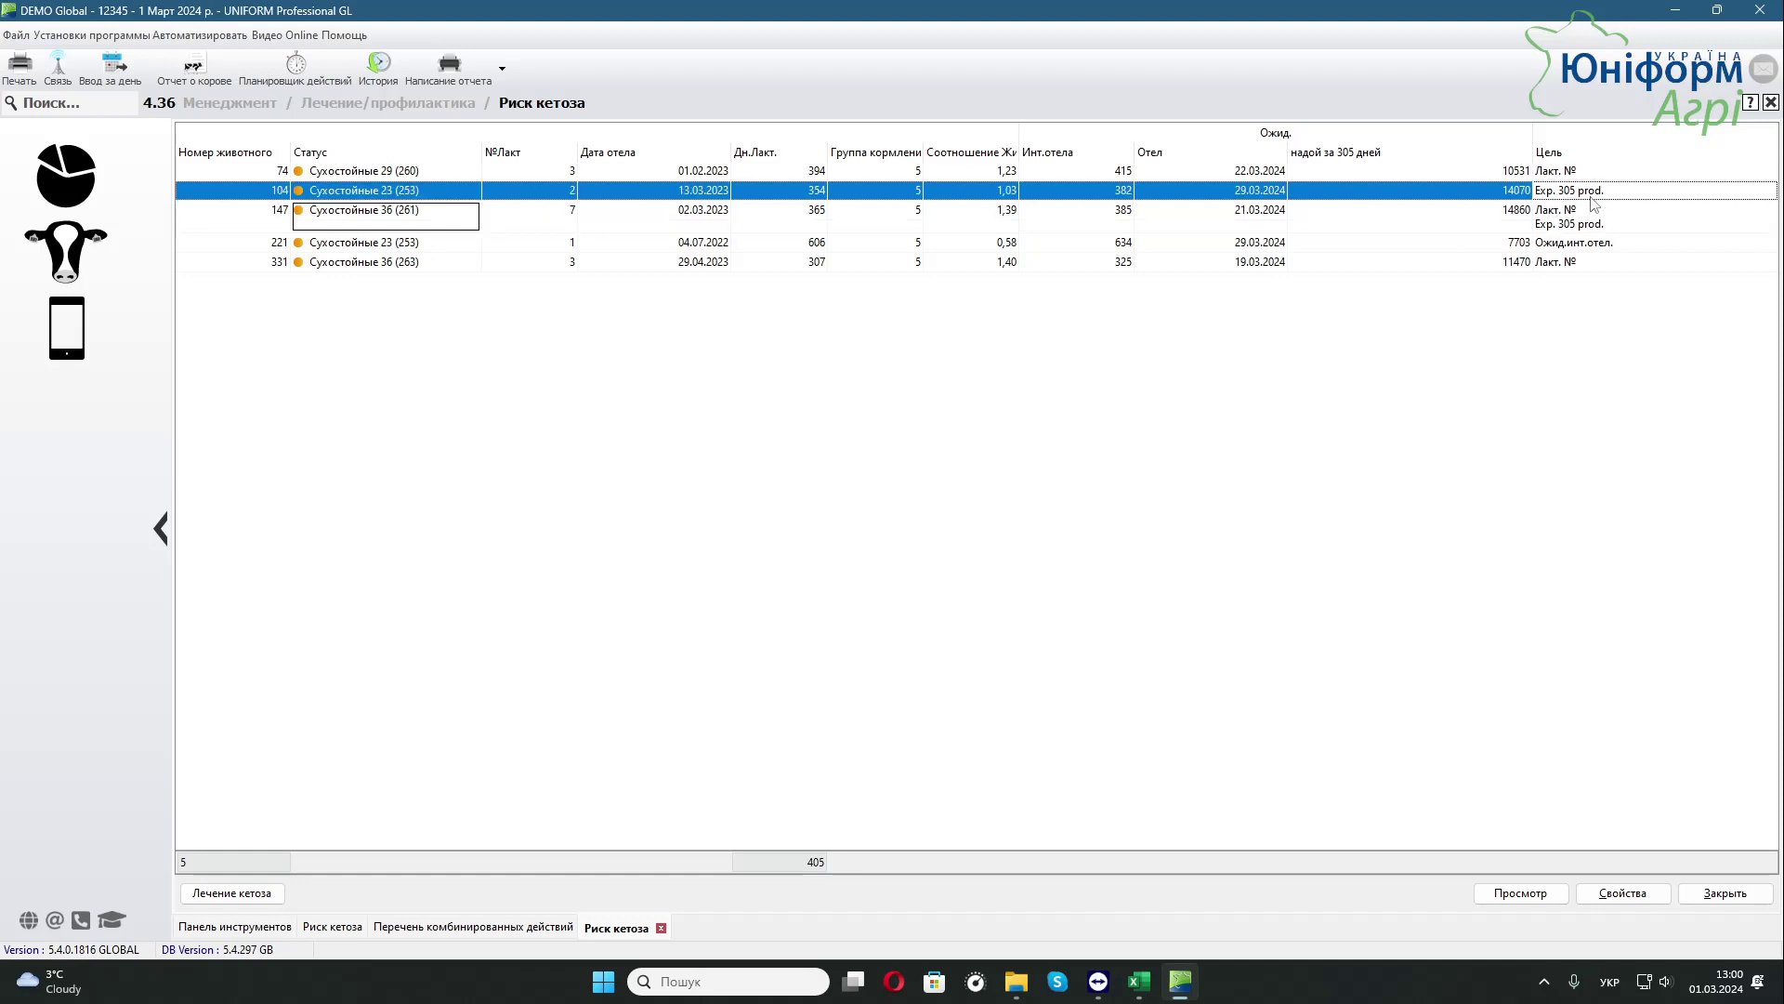
{"action": "left_click", "coordinate": [1558, 175]}
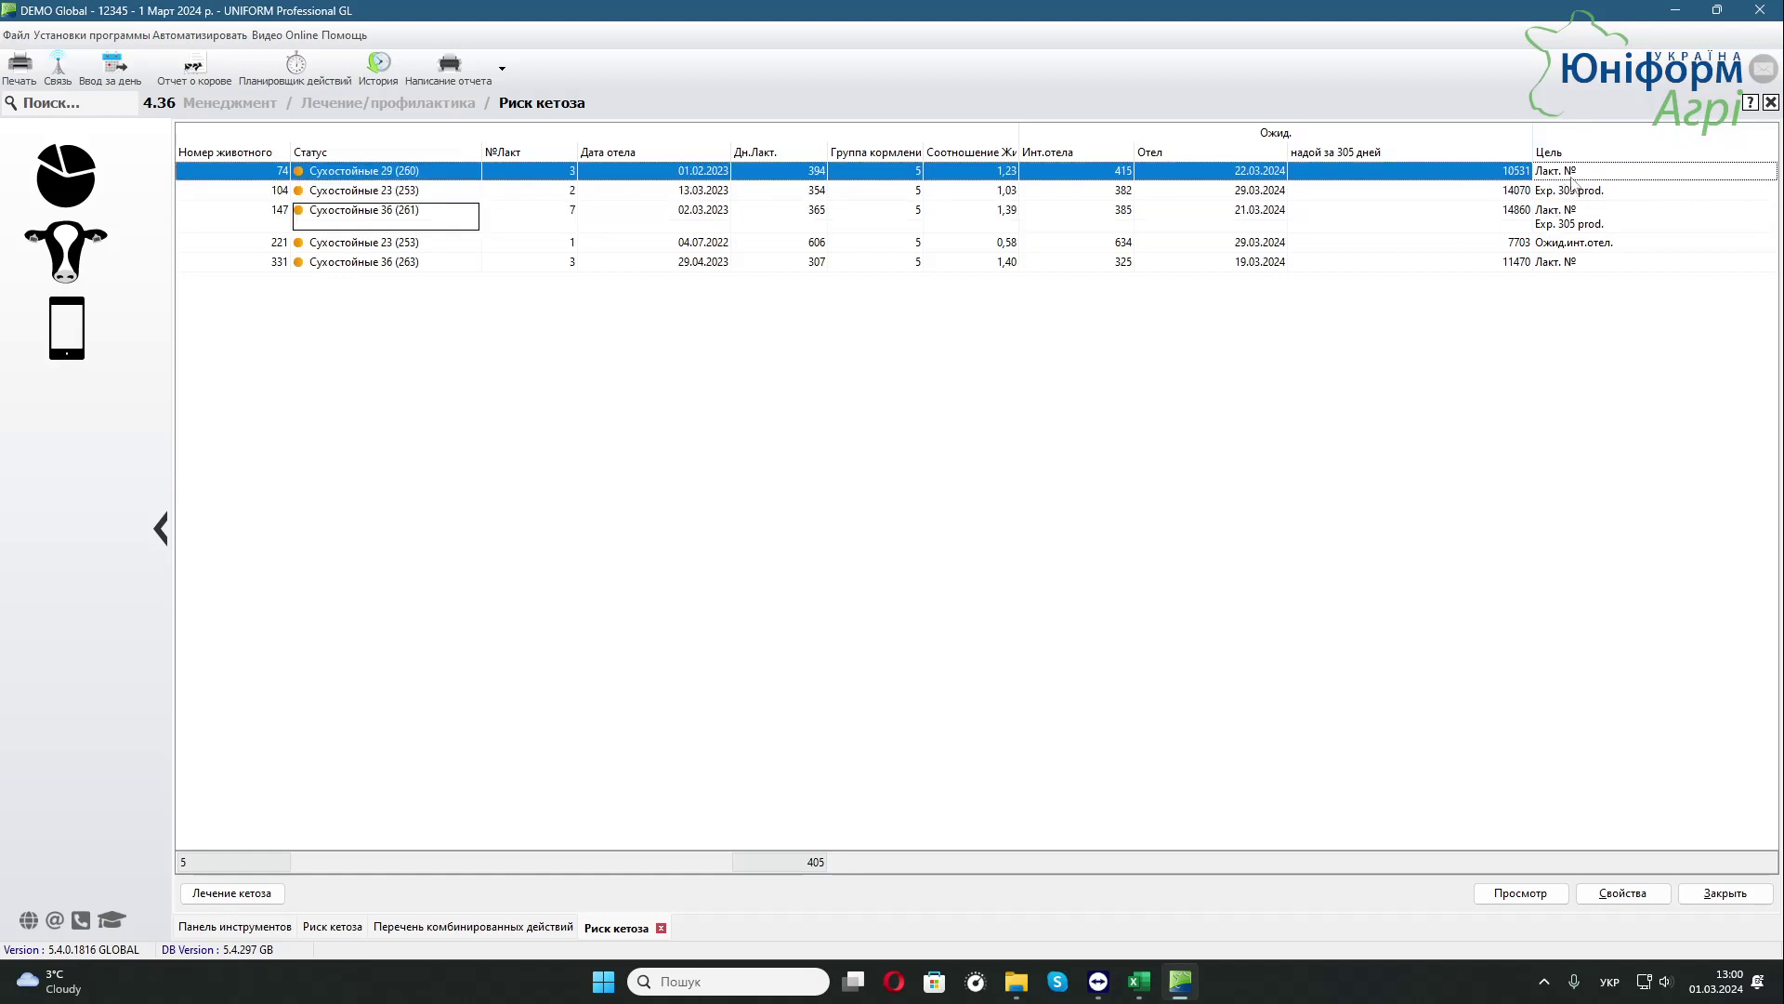
{"action": "left_click", "coordinate": [1565, 264]}
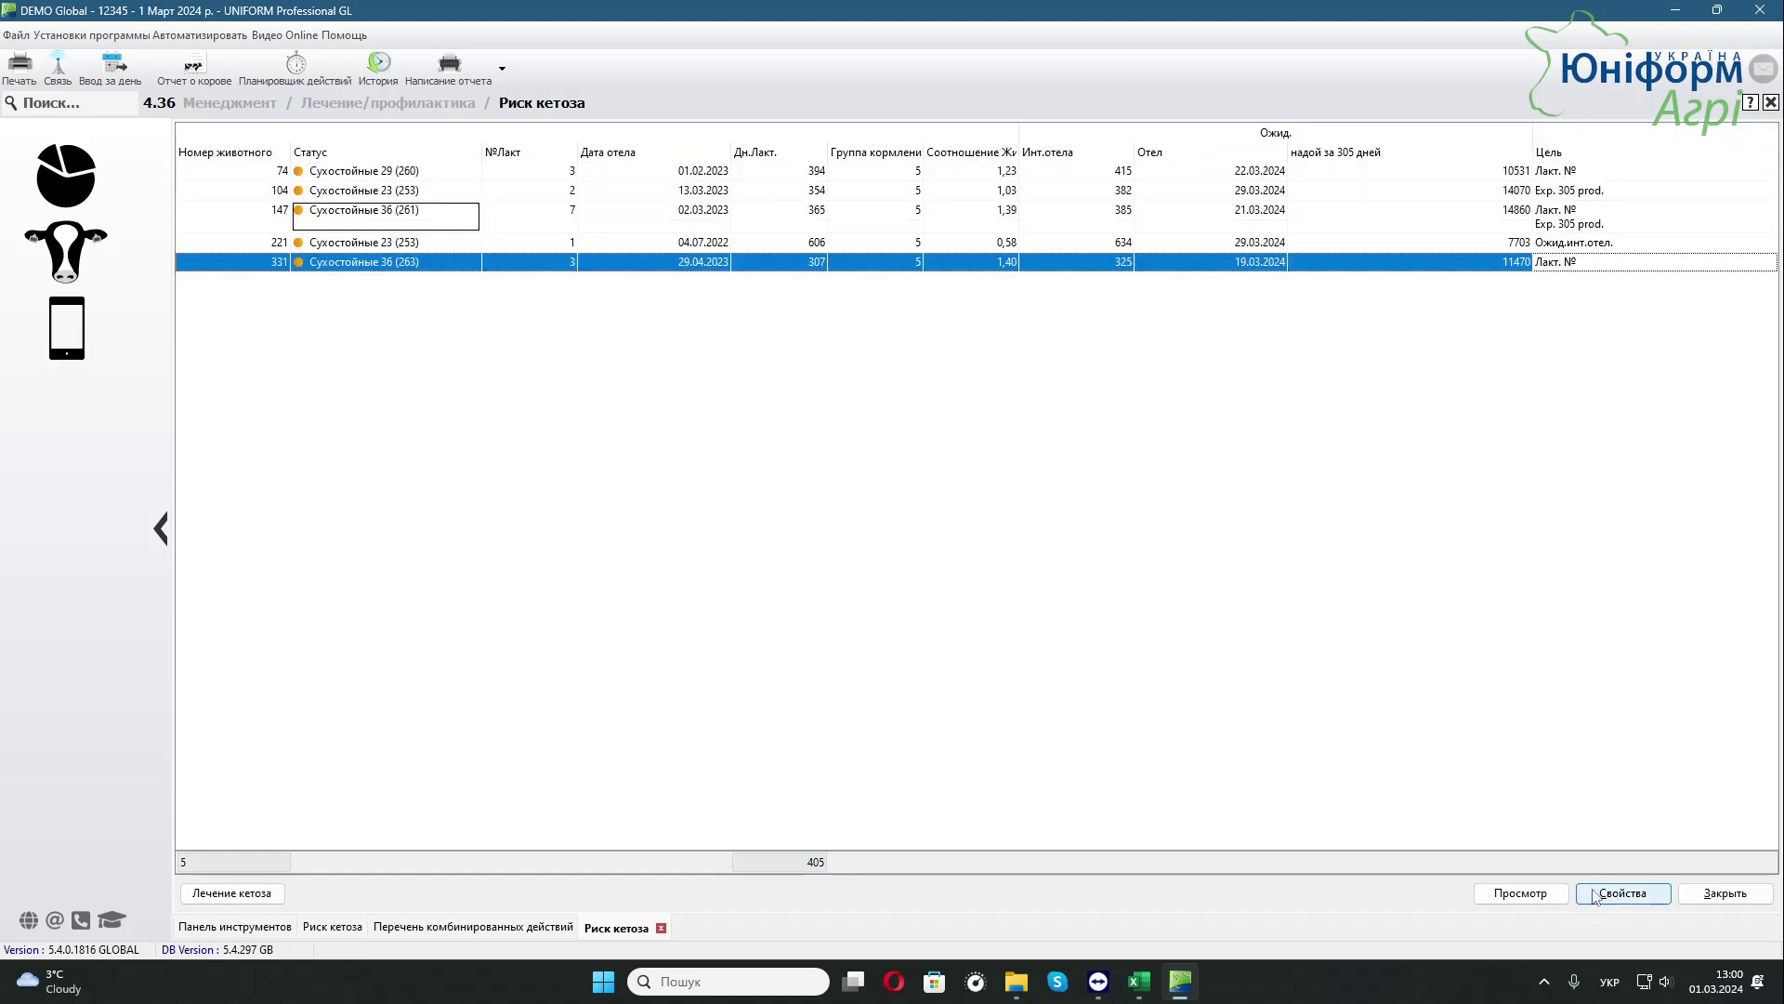
{"action": "left_click", "coordinate": [1622, 894]}
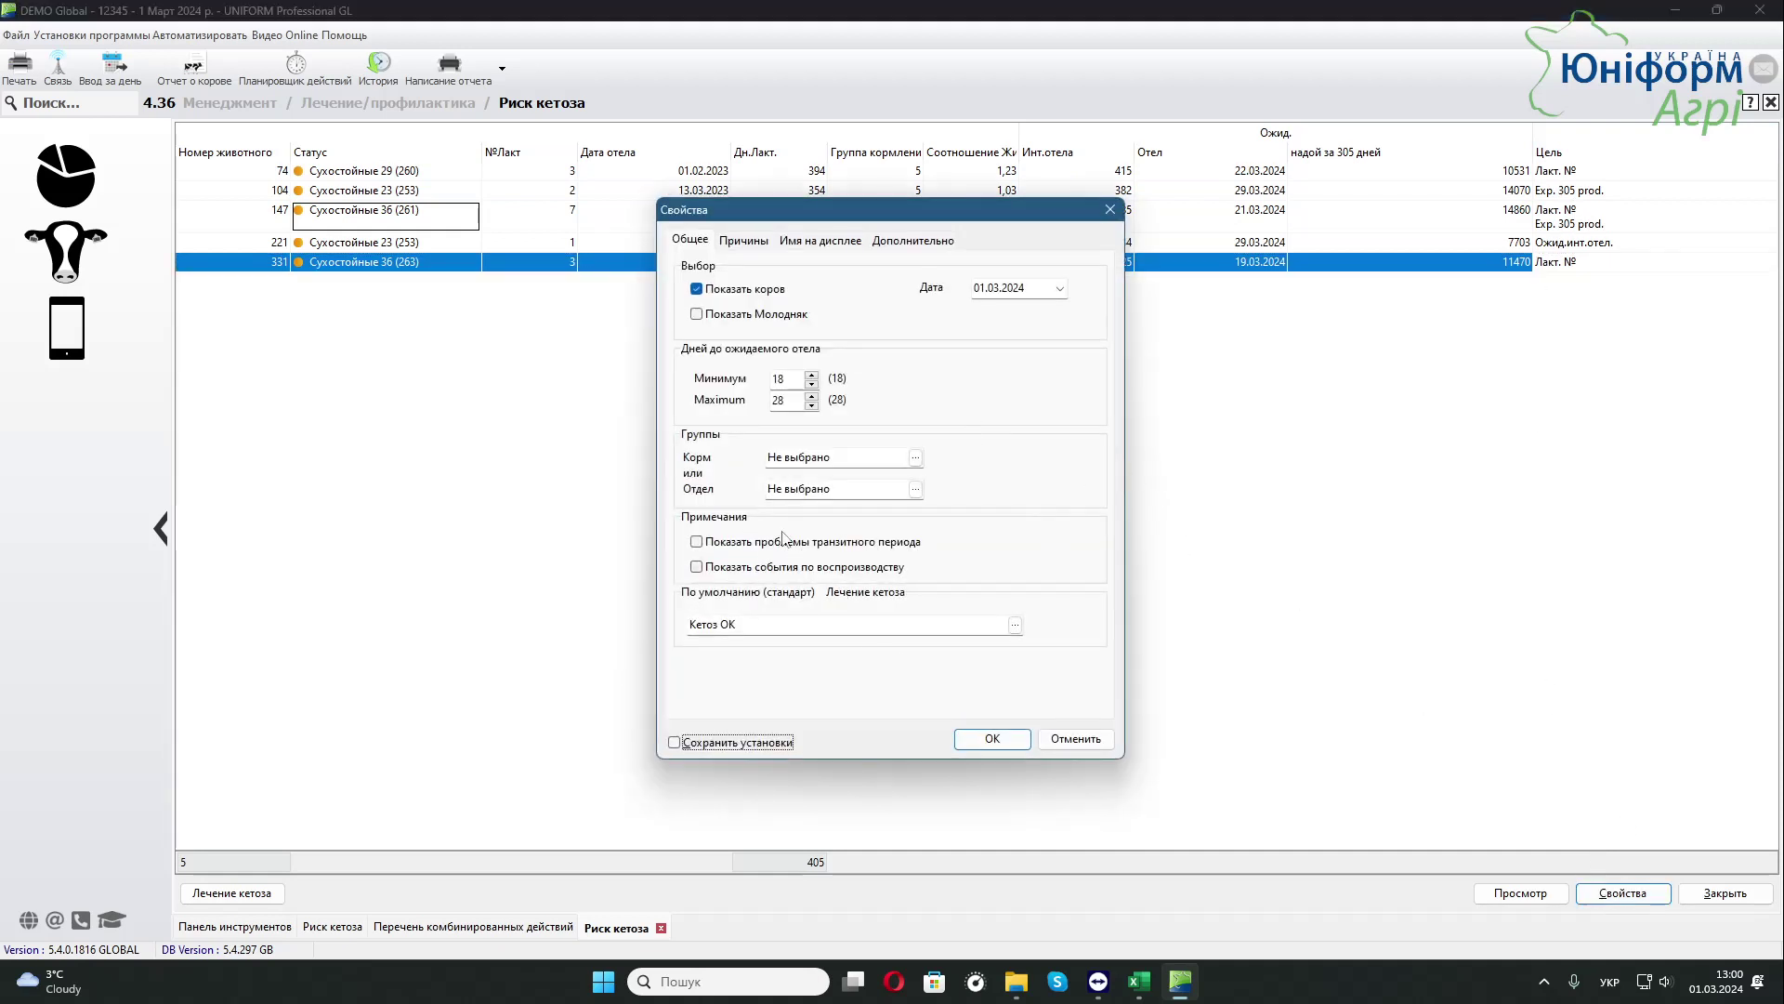
{"action": "left_click", "coordinate": [1066, 743]}
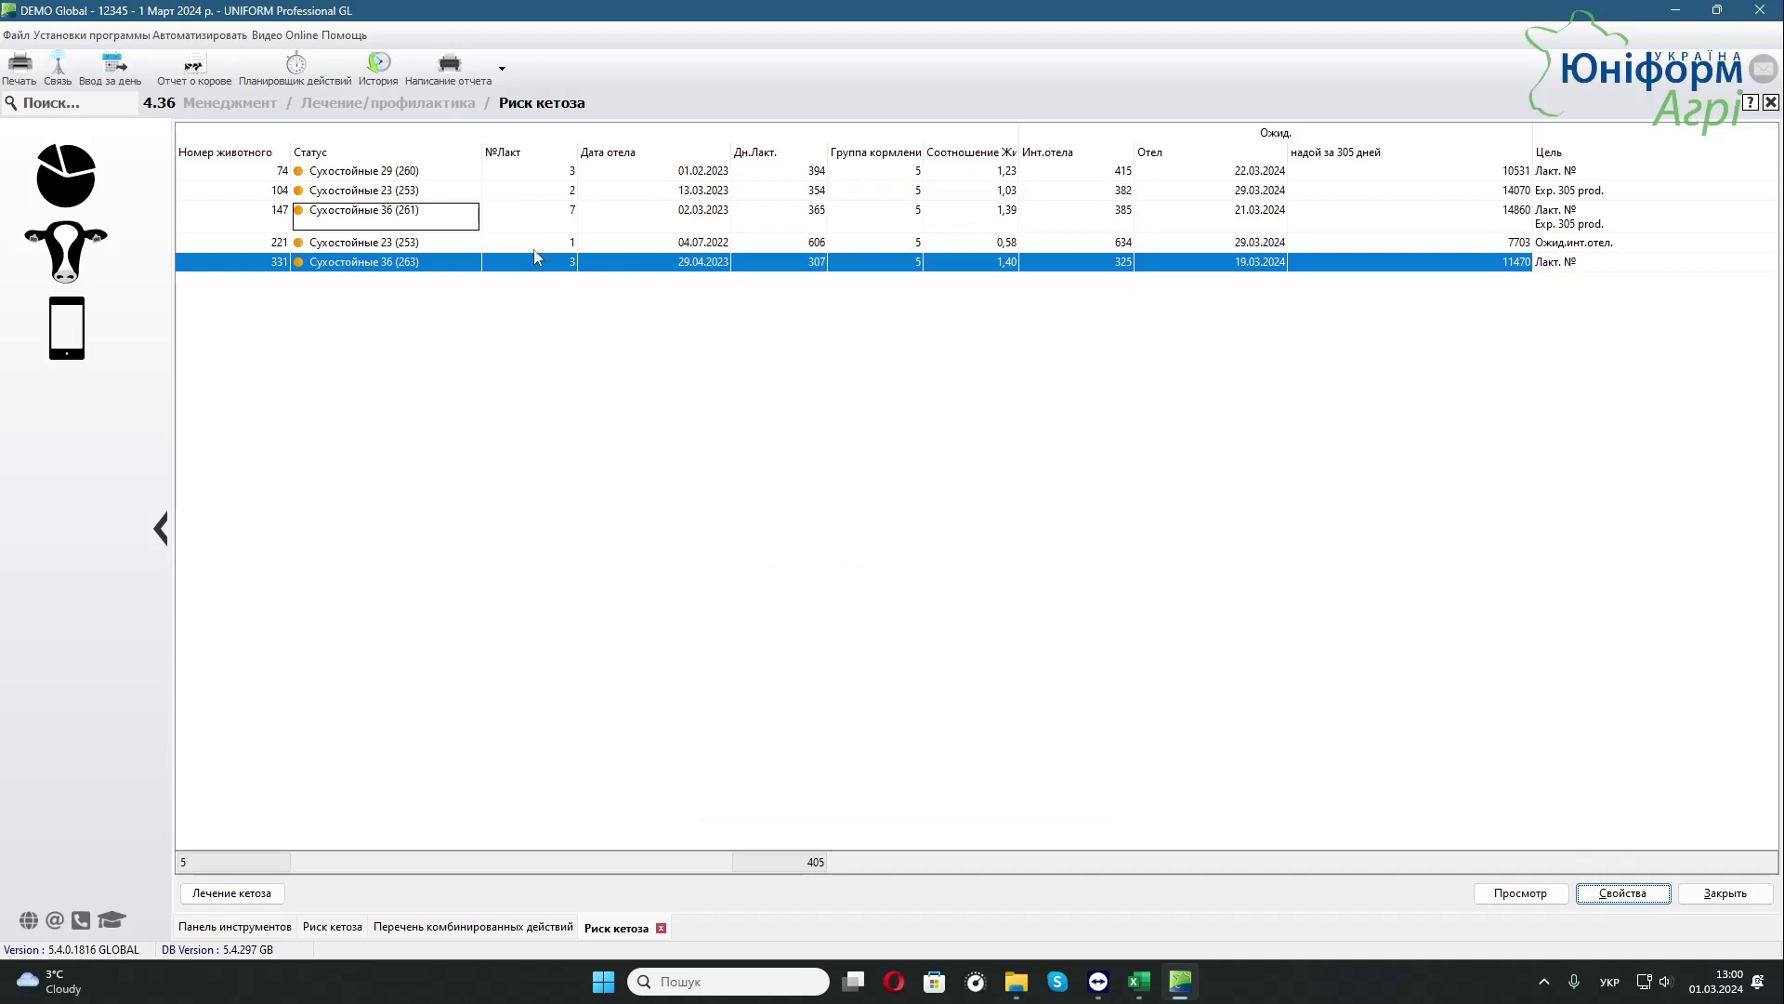
Open the cow report of animal 147 and examine its treatment, reproduction, general and fact data, including the expected calving date.
{"action": "left_click", "coordinate": [429, 244]}
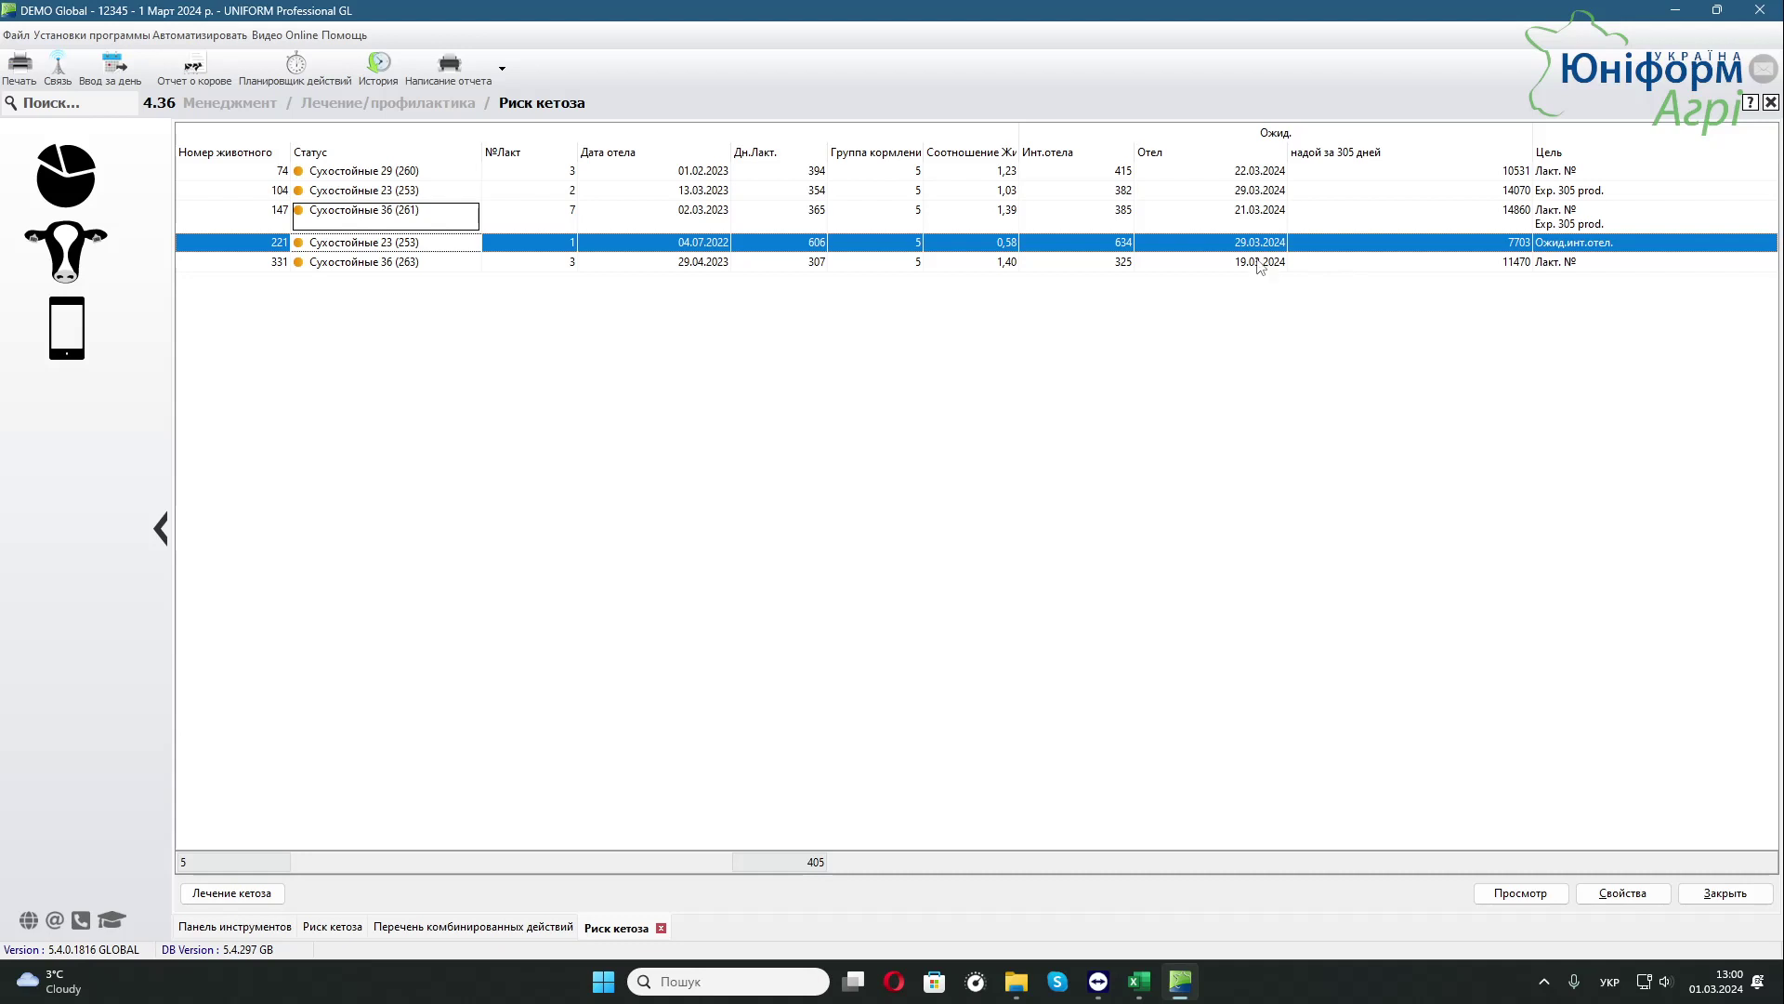
{"action": "double_click", "coordinate": [1252, 221]}
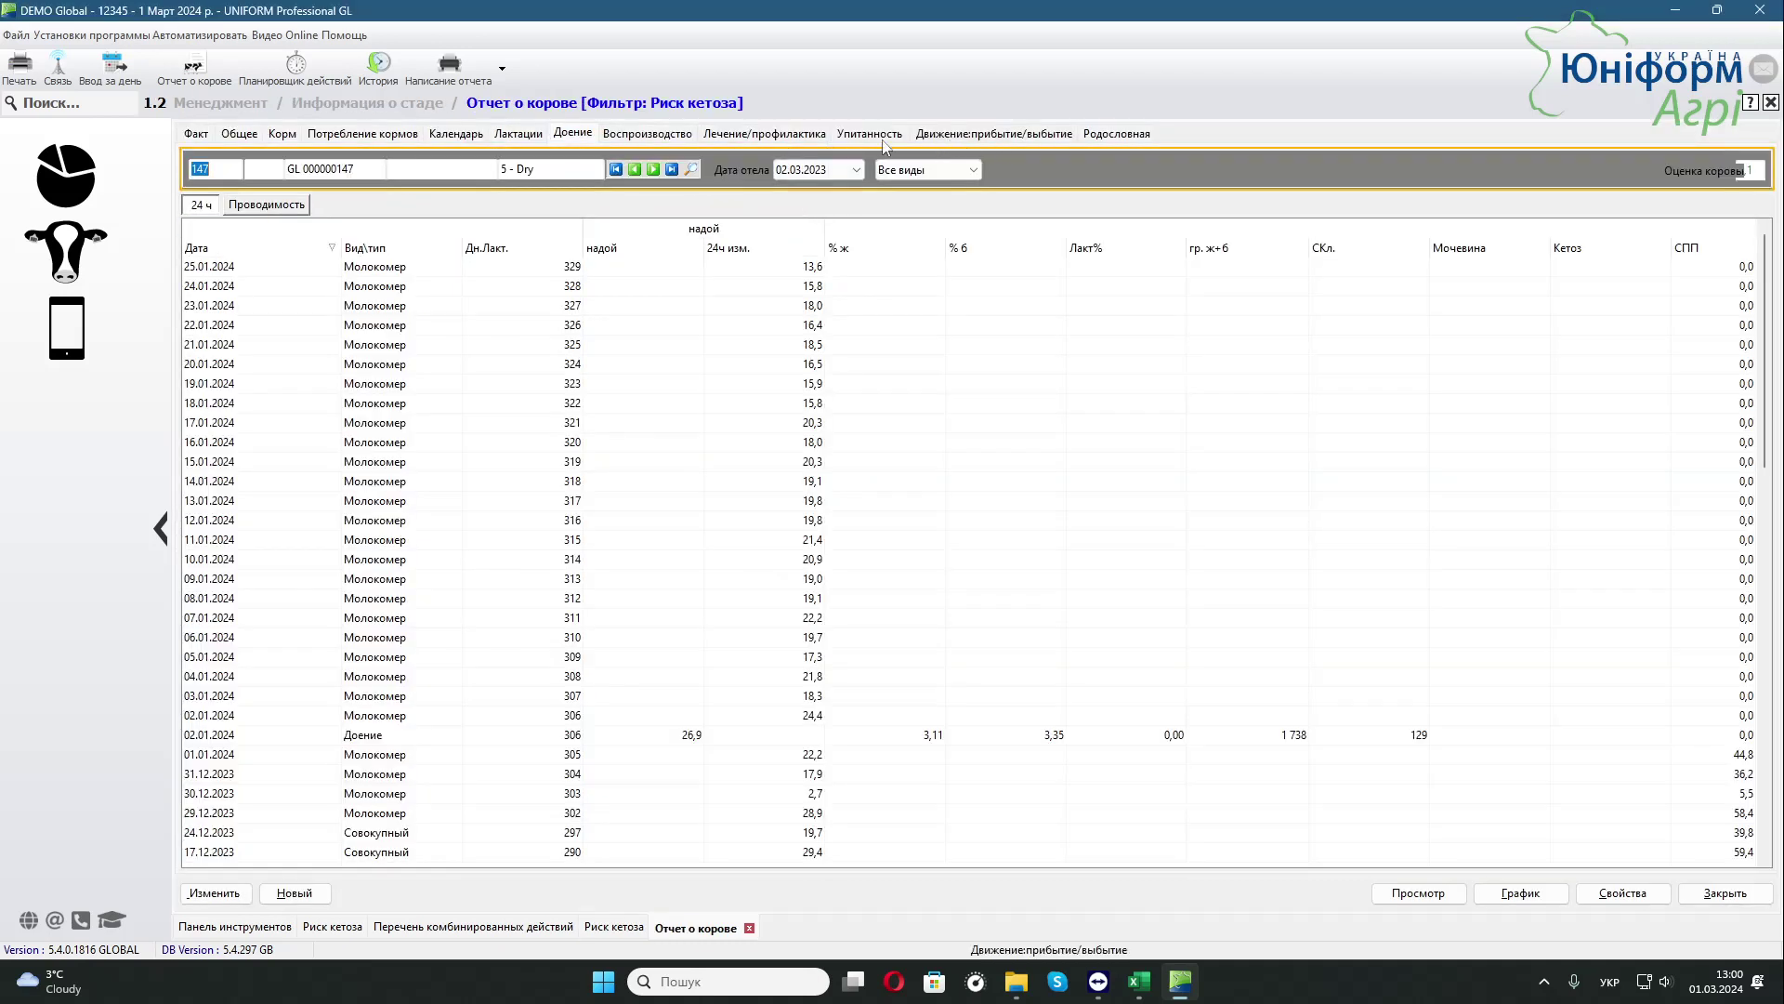
{"action": "left_click", "coordinate": [765, 133]}
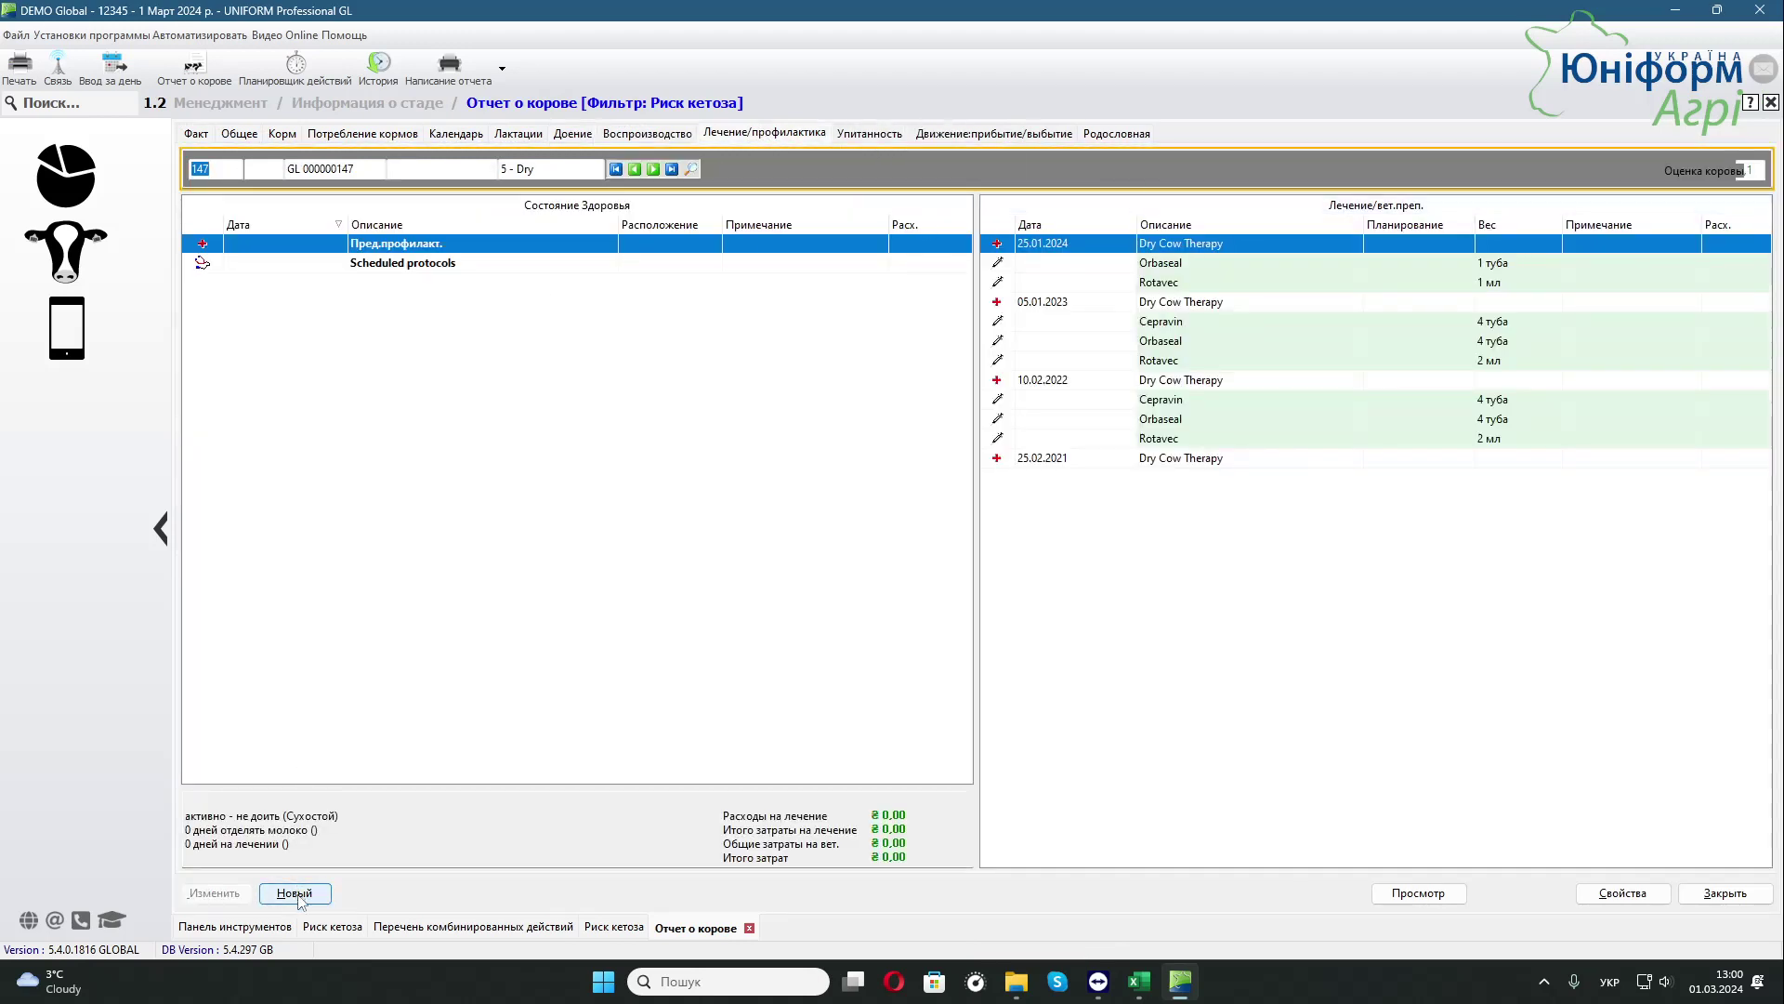
{"action": "left_click", "coordinate": [648, 134]}
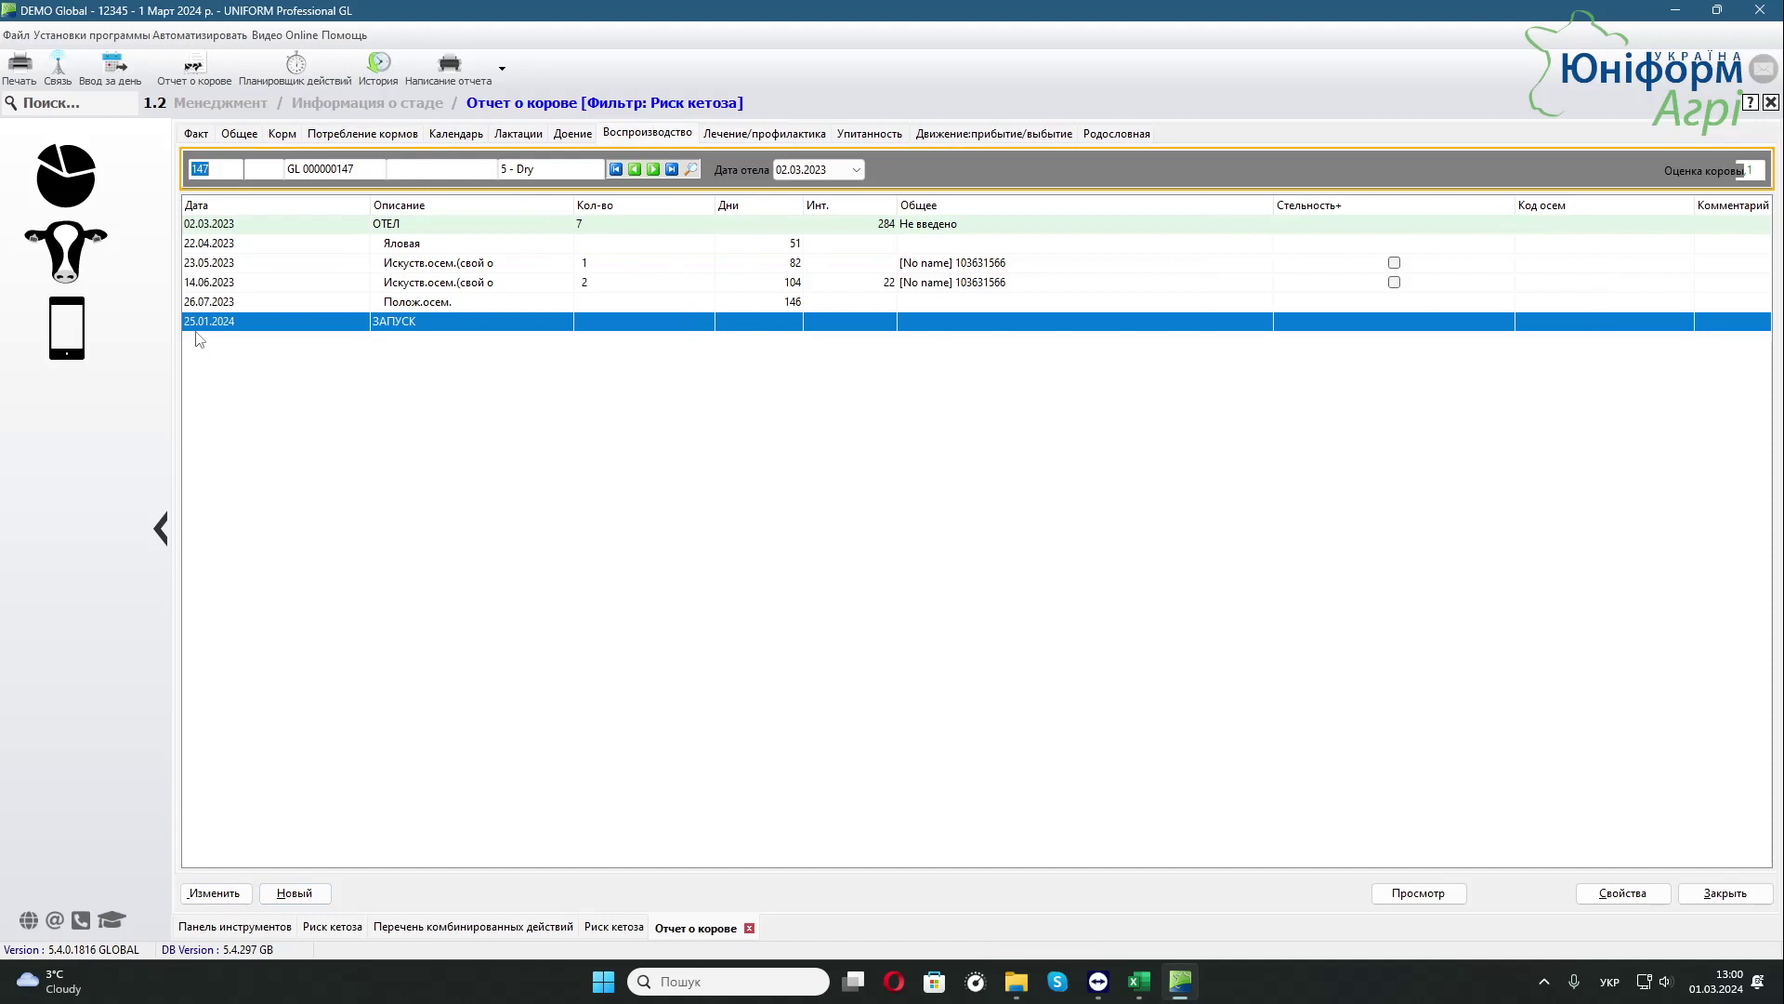
{"action": "left_click", "coordinate": [239, 135]}
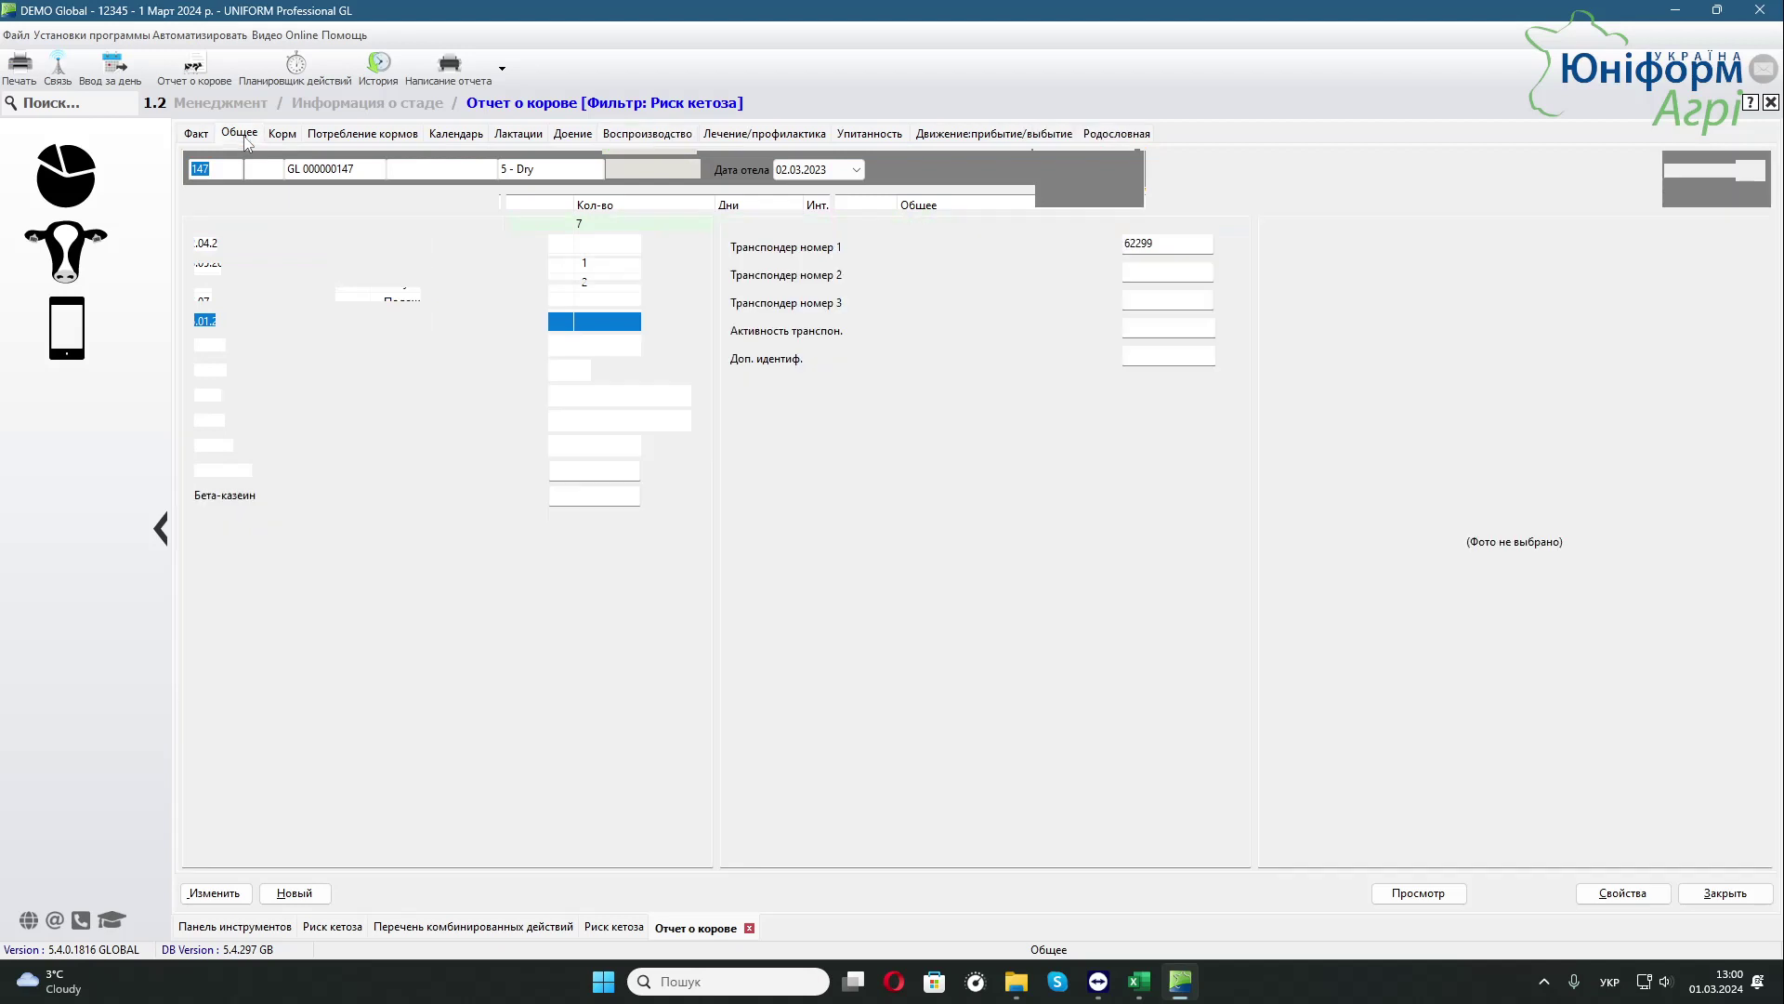
{"action": "left_click", "coordinate": [194, 135]}
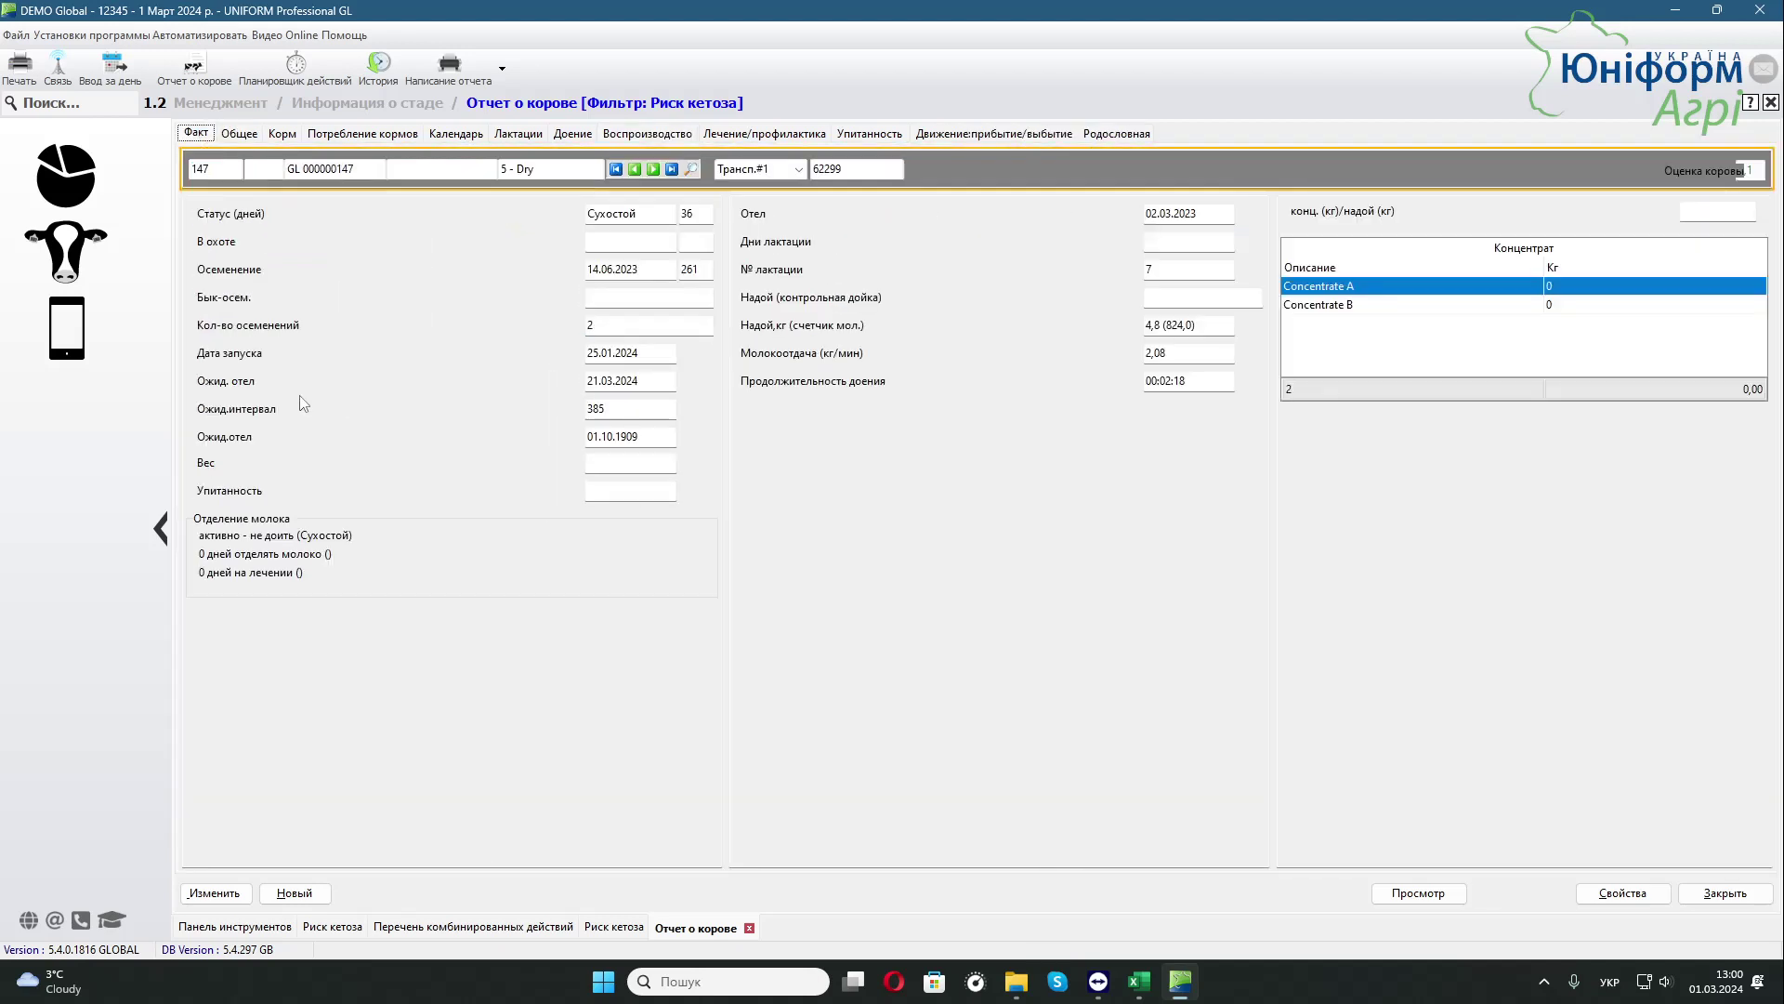
{"action": "left_click", "coordinate": [651, 382]}
Record a new disease, Metritis, dated 01.03.2024 in the treatment records of animal 147.
{"action": "left_click", "coordinate": [764, 135]}
{"action": "left_click", "coordinate": [302, 893]}
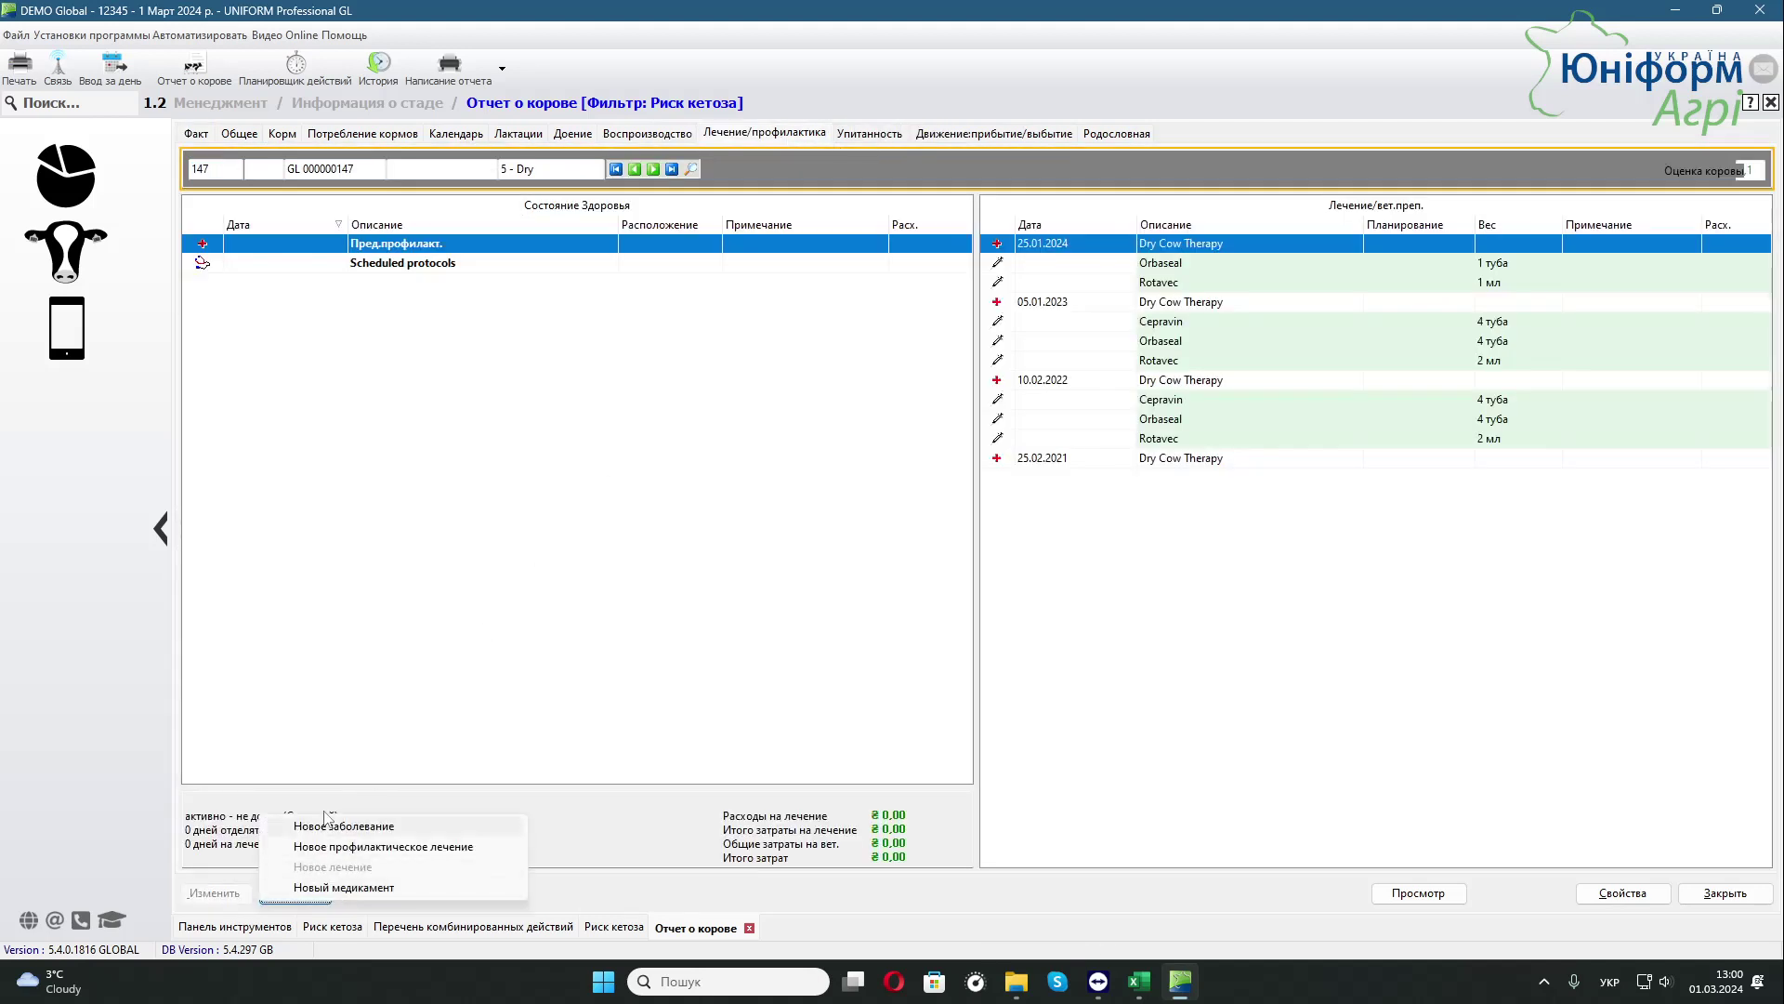
{"action": "left_click", "coordinate": [348, 827]}
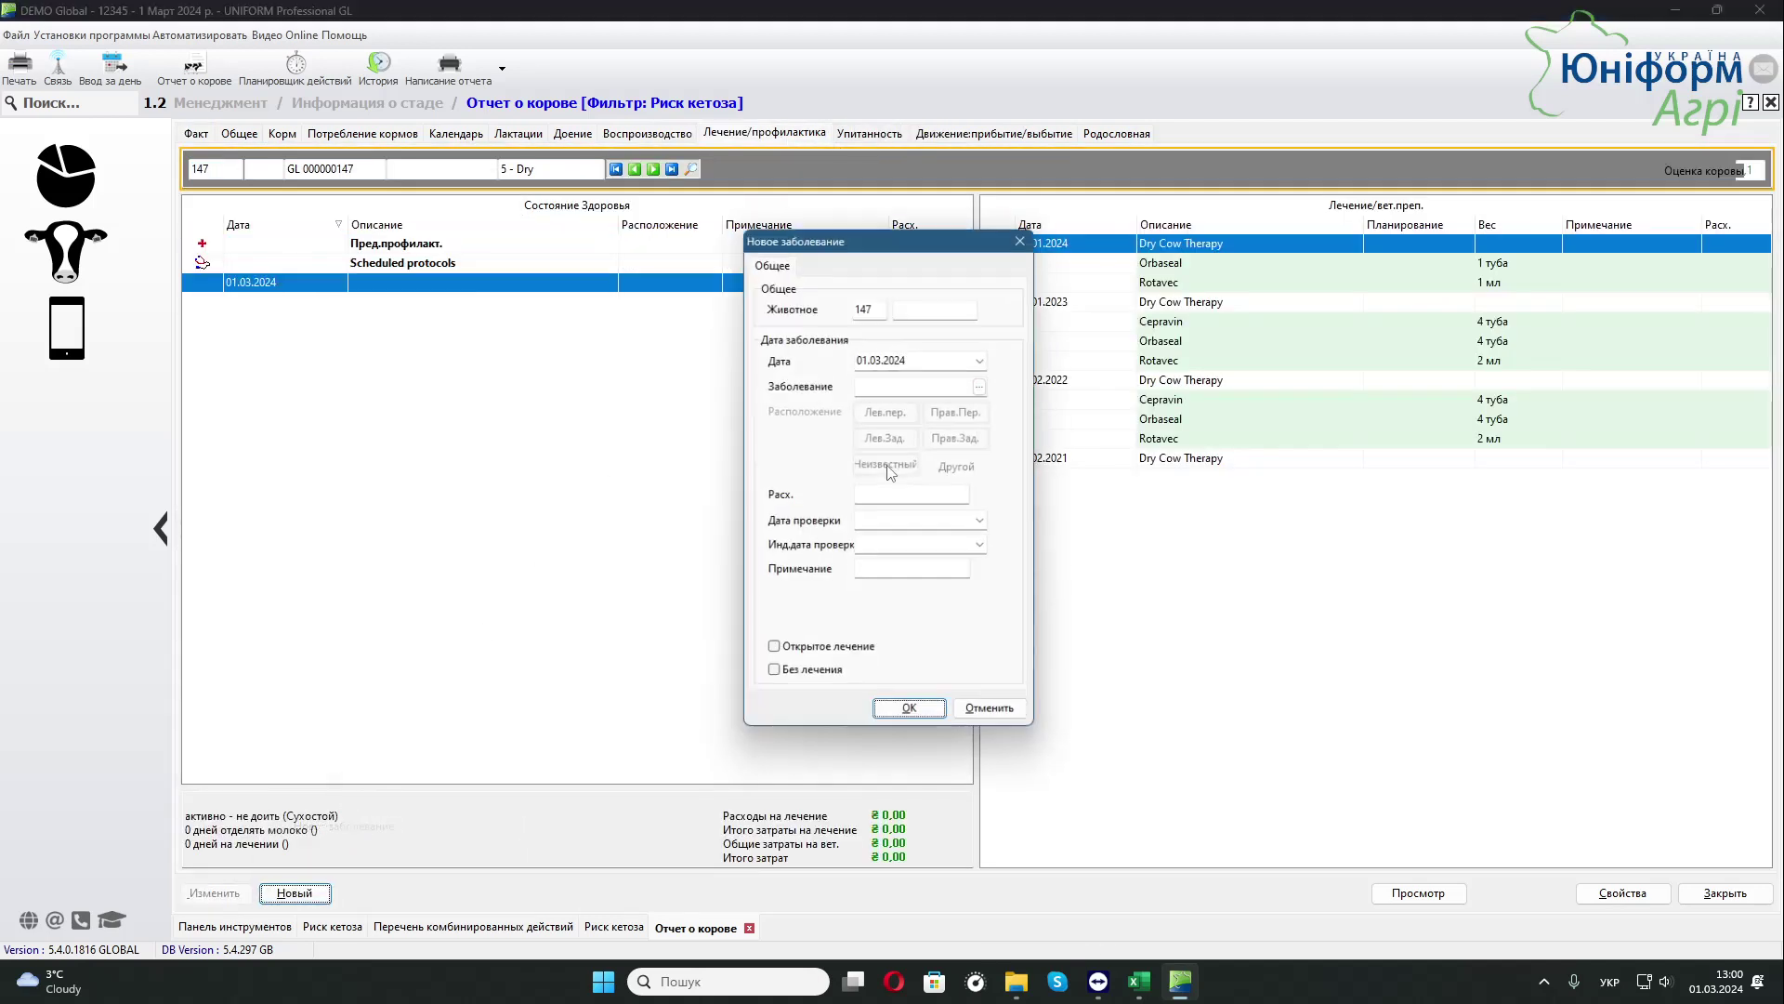
{"action": "left_click", "coordinate": [985, 384]}
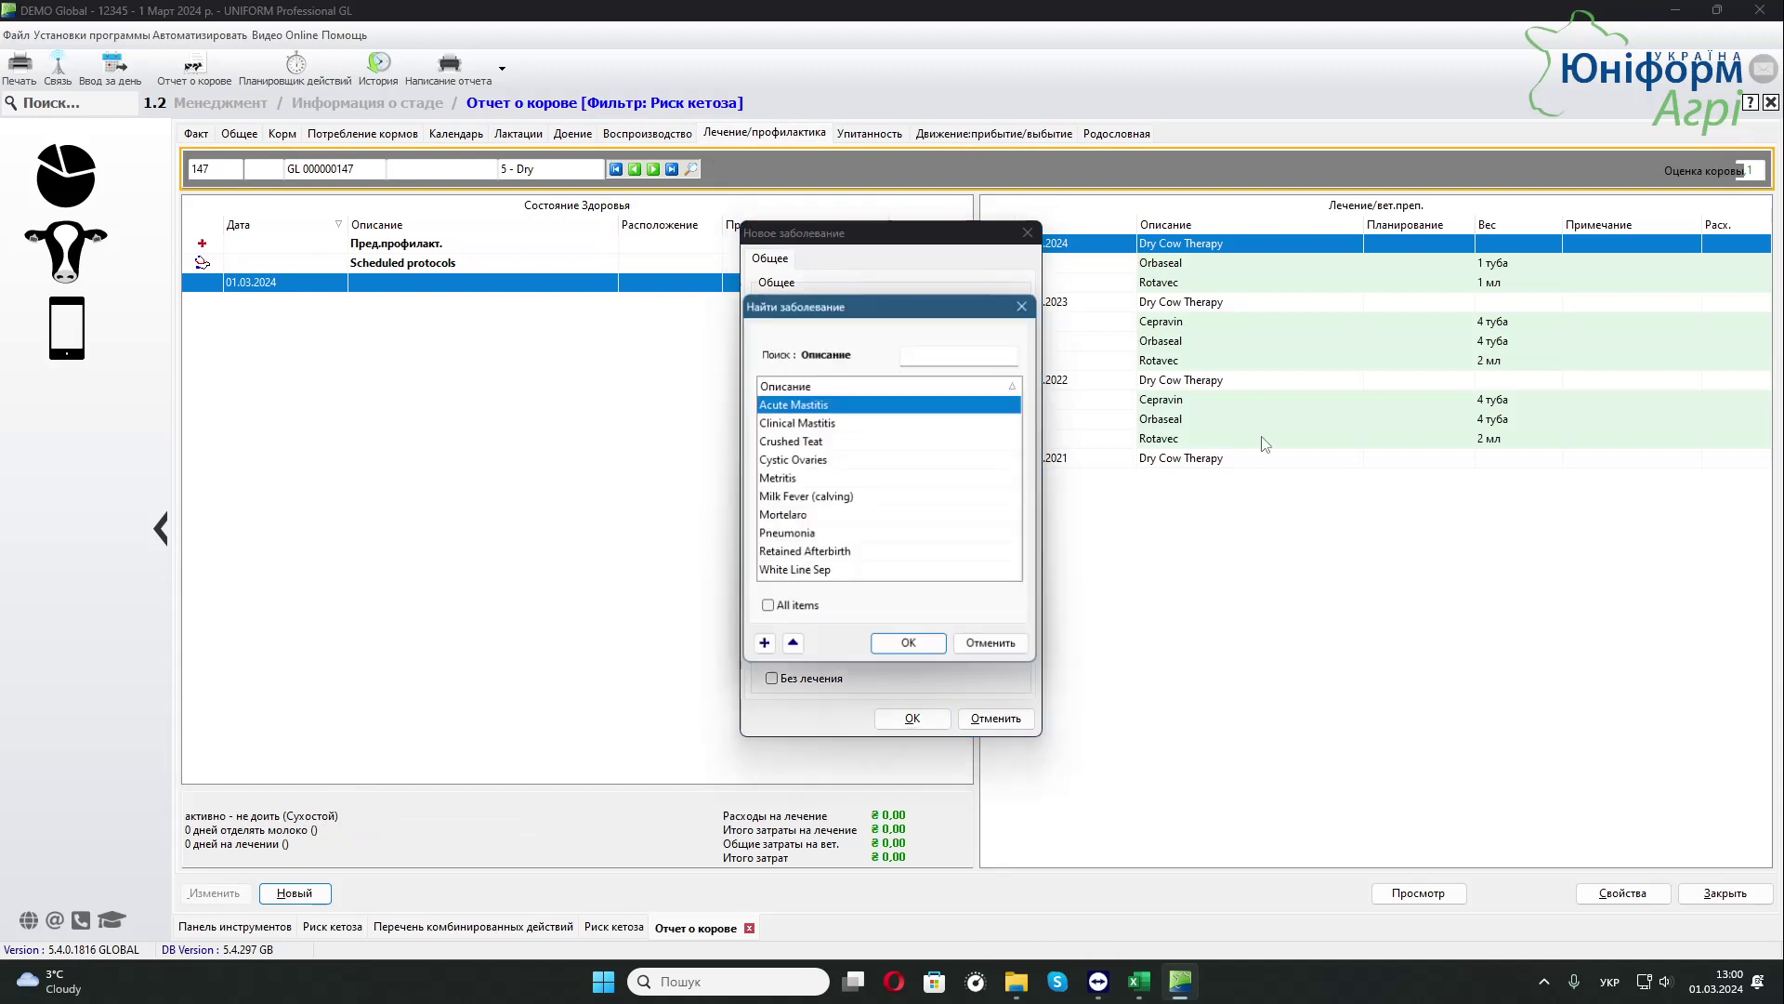
{"action": "double_click", "coordinate": [792, 480]}
{"action": "left_click", "coordinate": [911, 717]}
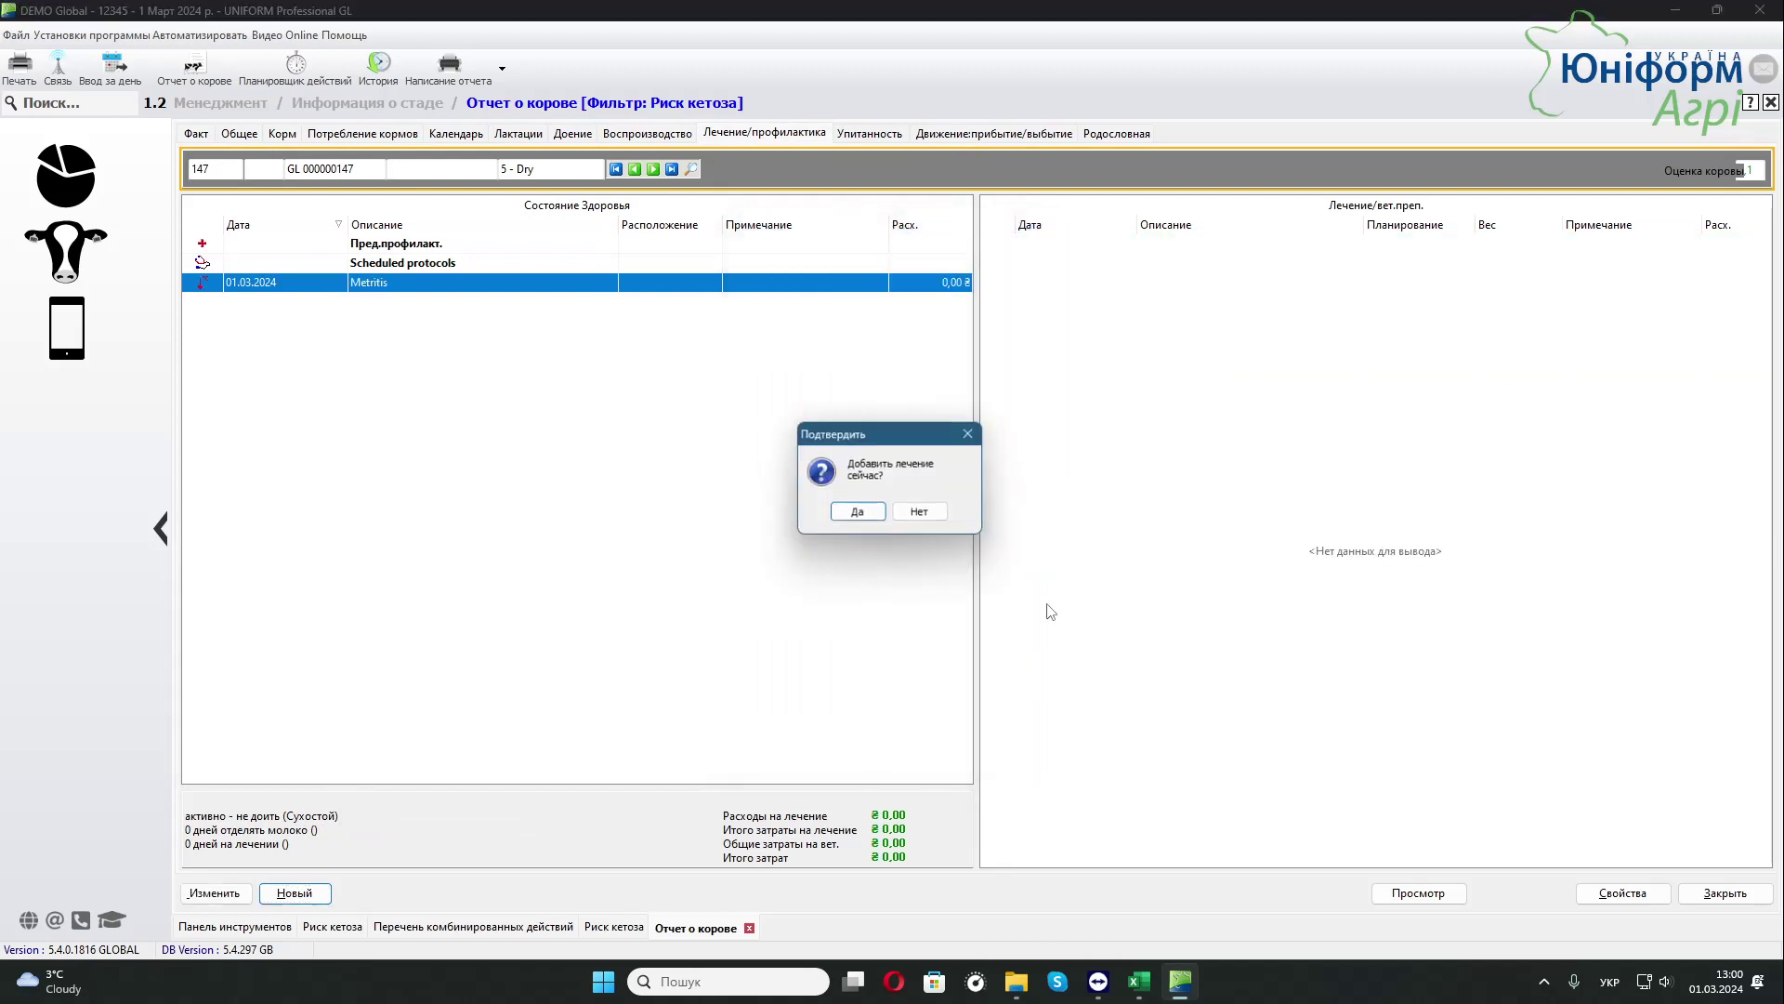
Decline adding a treatment now, and enable Показать проблемы транзитного периода in the Риск кетоза list properties.
{"action": "left_click", "coordinate": [940, 517]}
{"action": "left_click", "coordinate": [625, 929]}
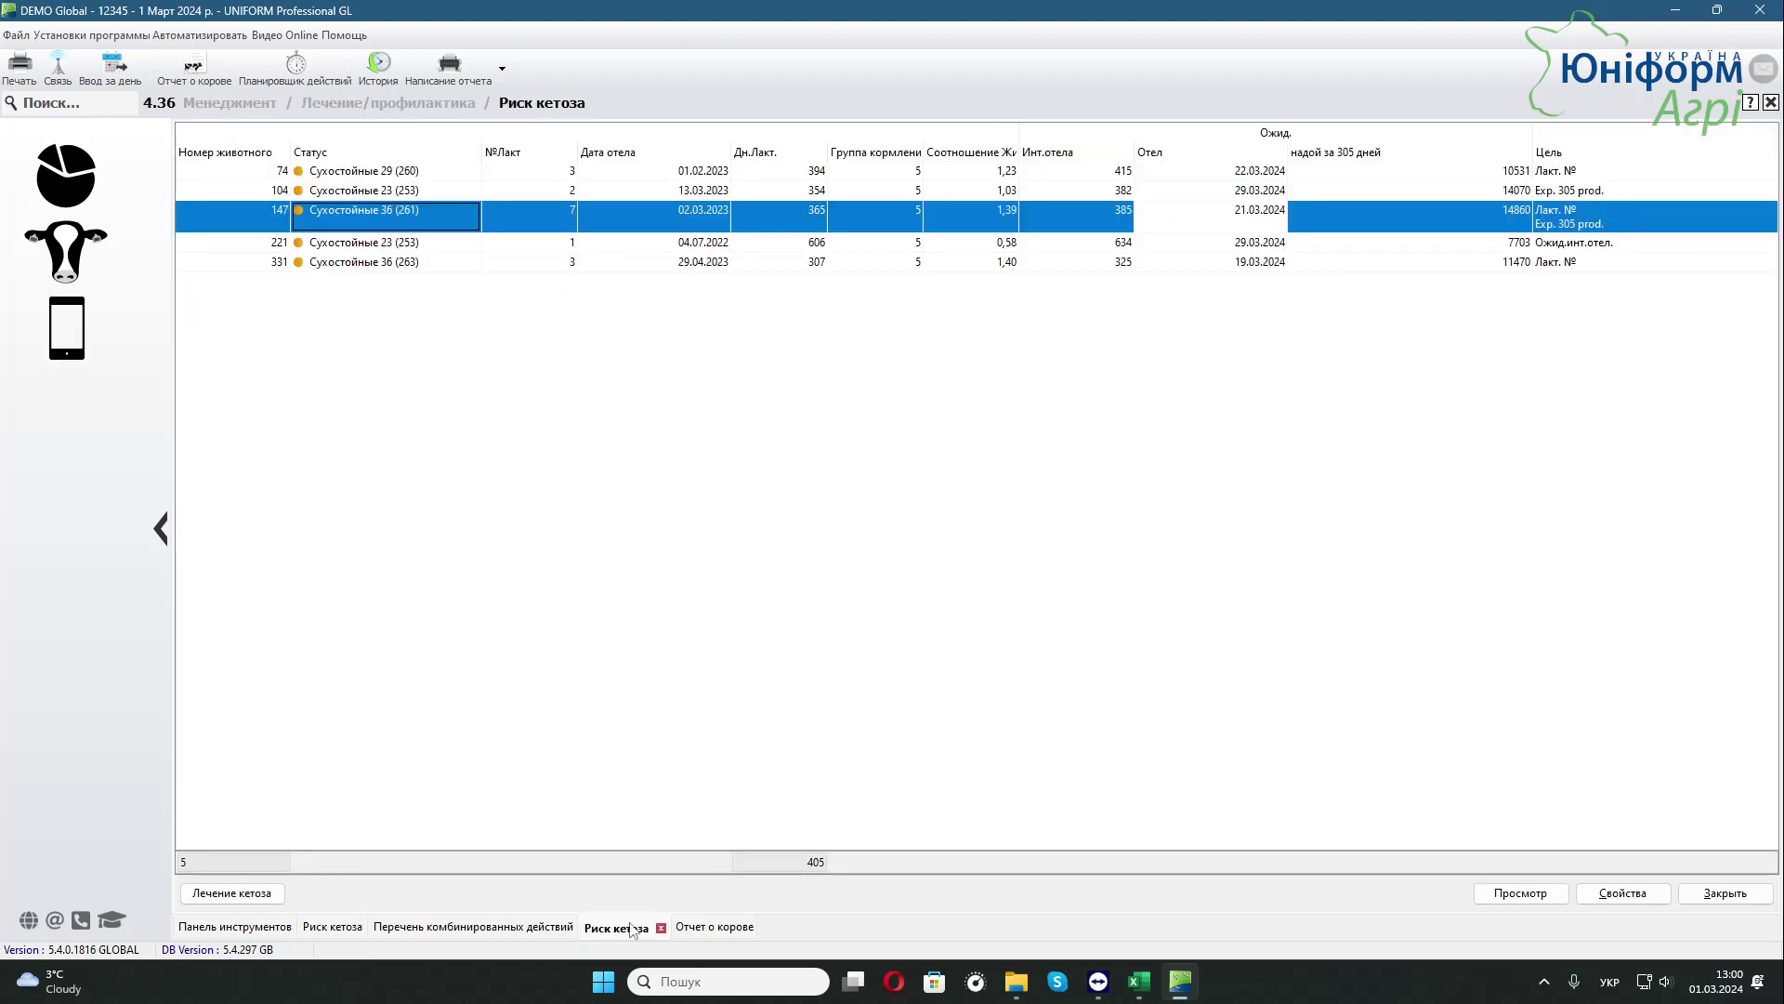
{"action": "left_click", "coordinate": [1622, 893]}
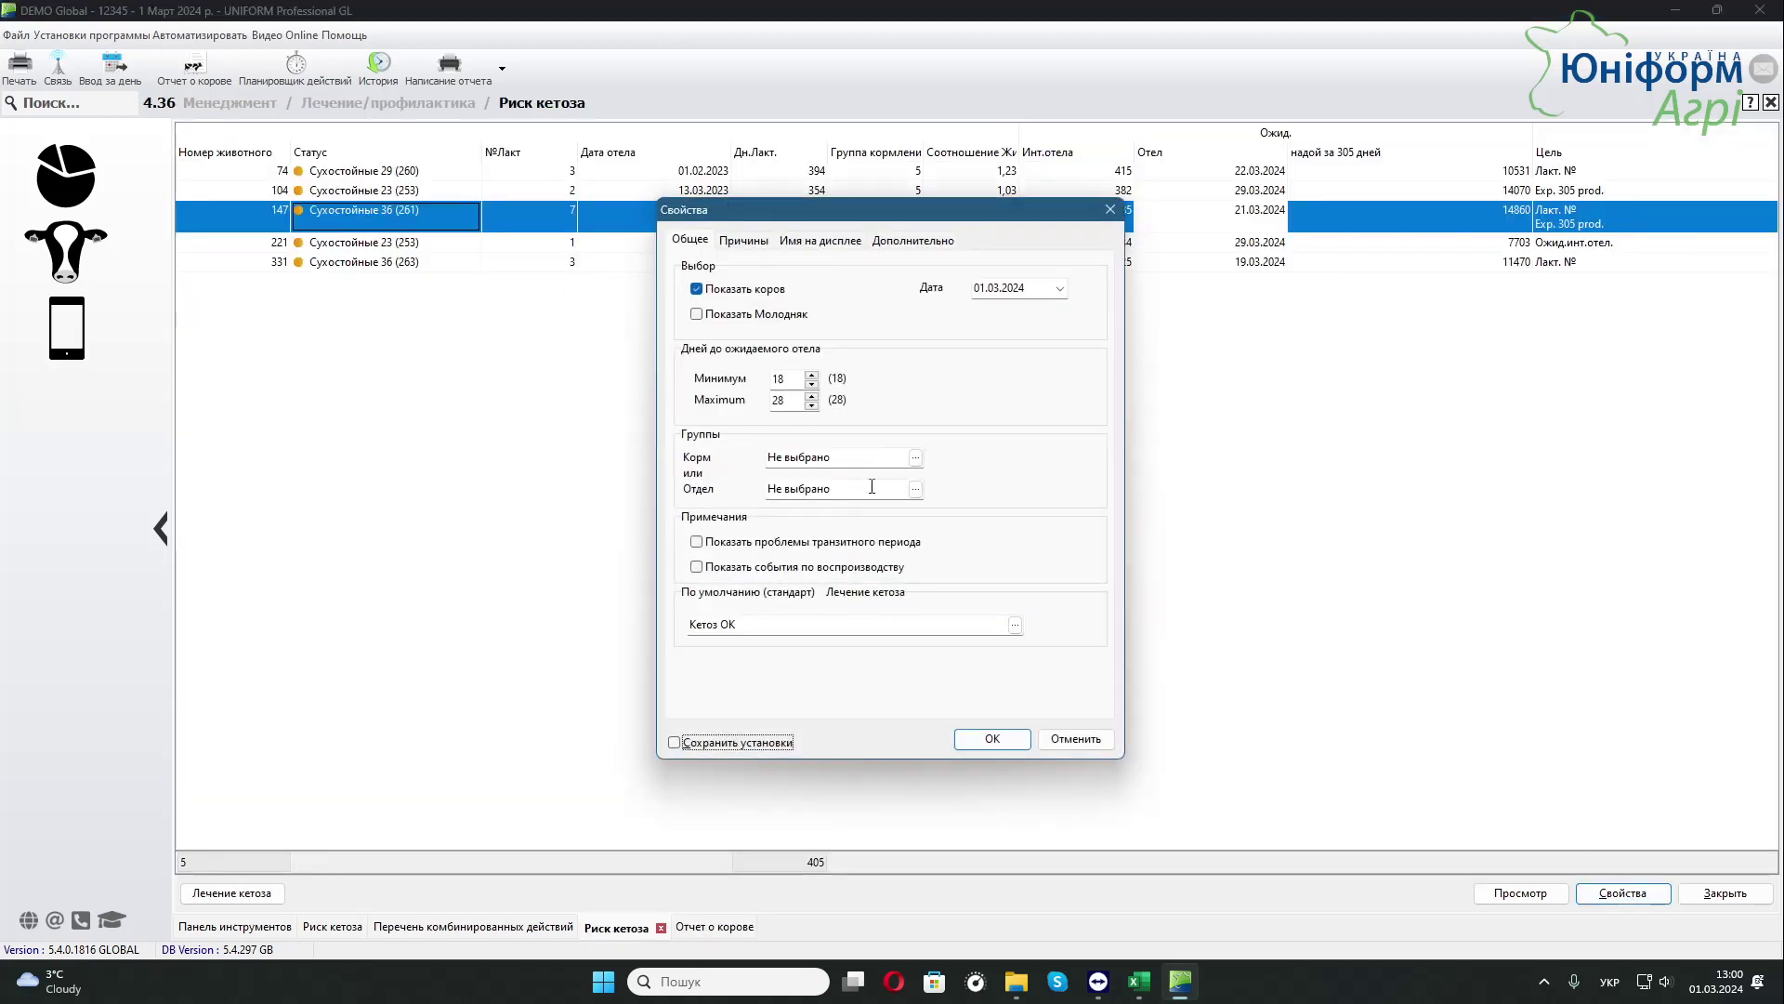
{"action": "left_click", "coordinate": [711, 544]}
{"action": "left_click", "coordinate": [993, 739]}
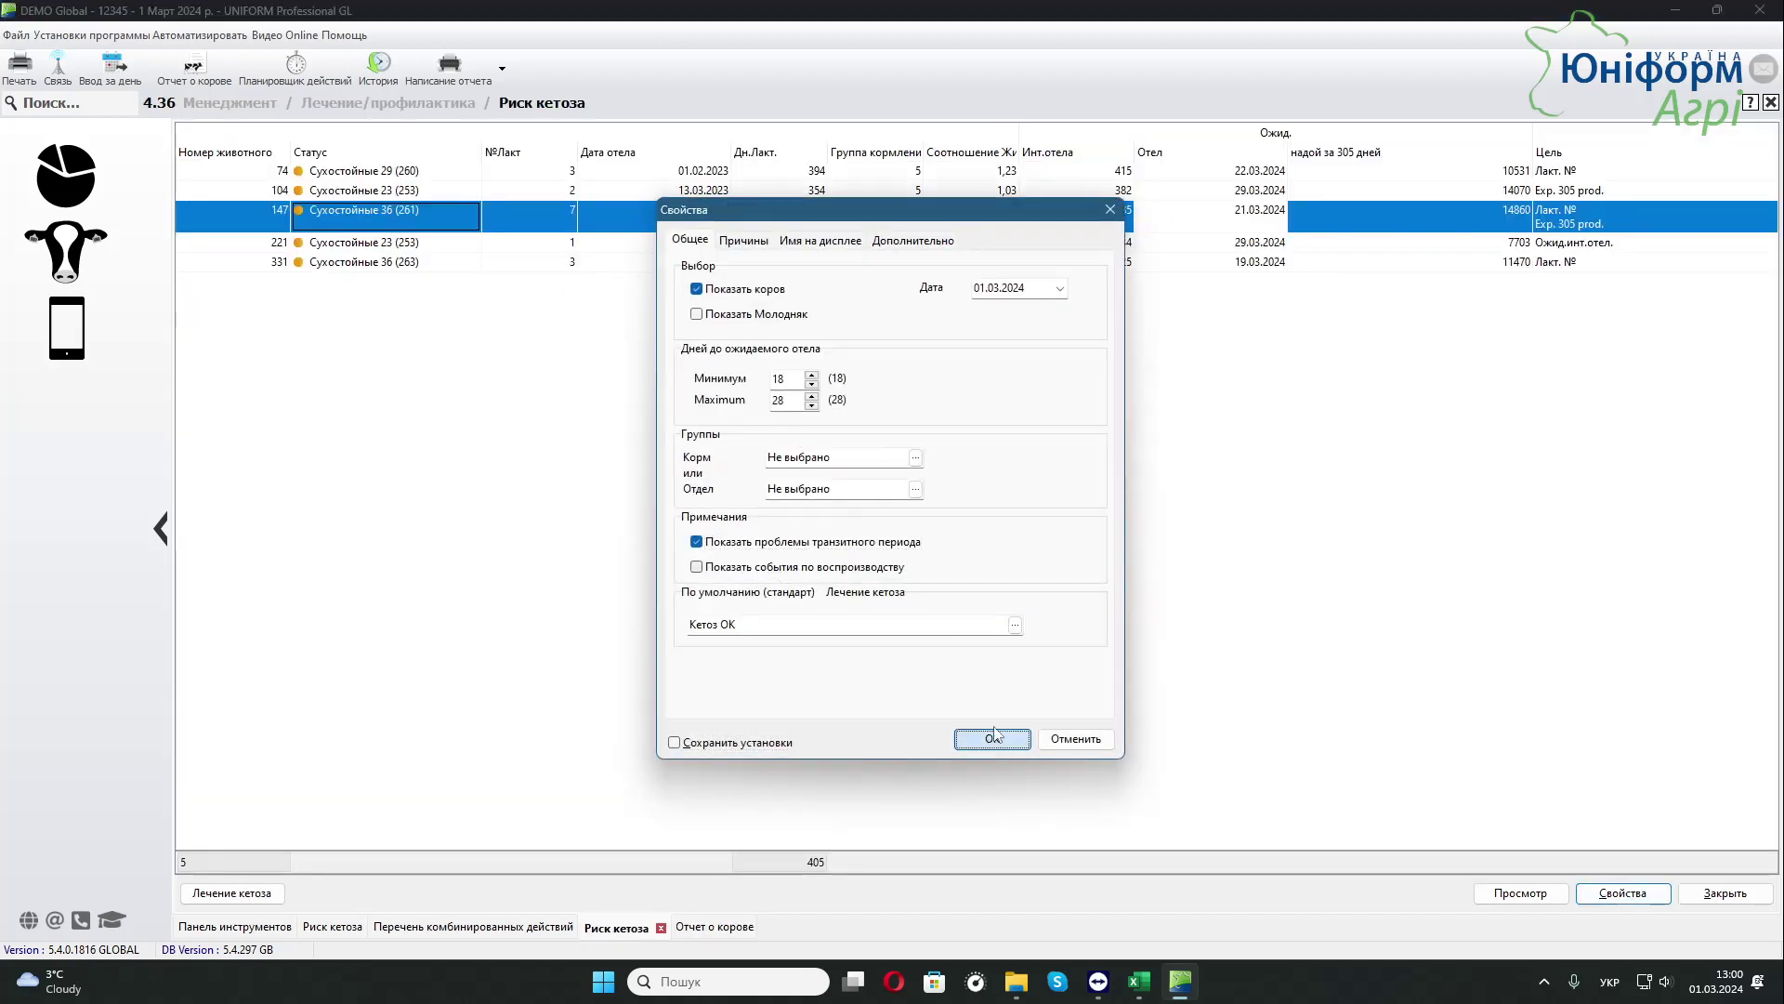
{"action": "left_click", "coordinate": [1394, 264]}
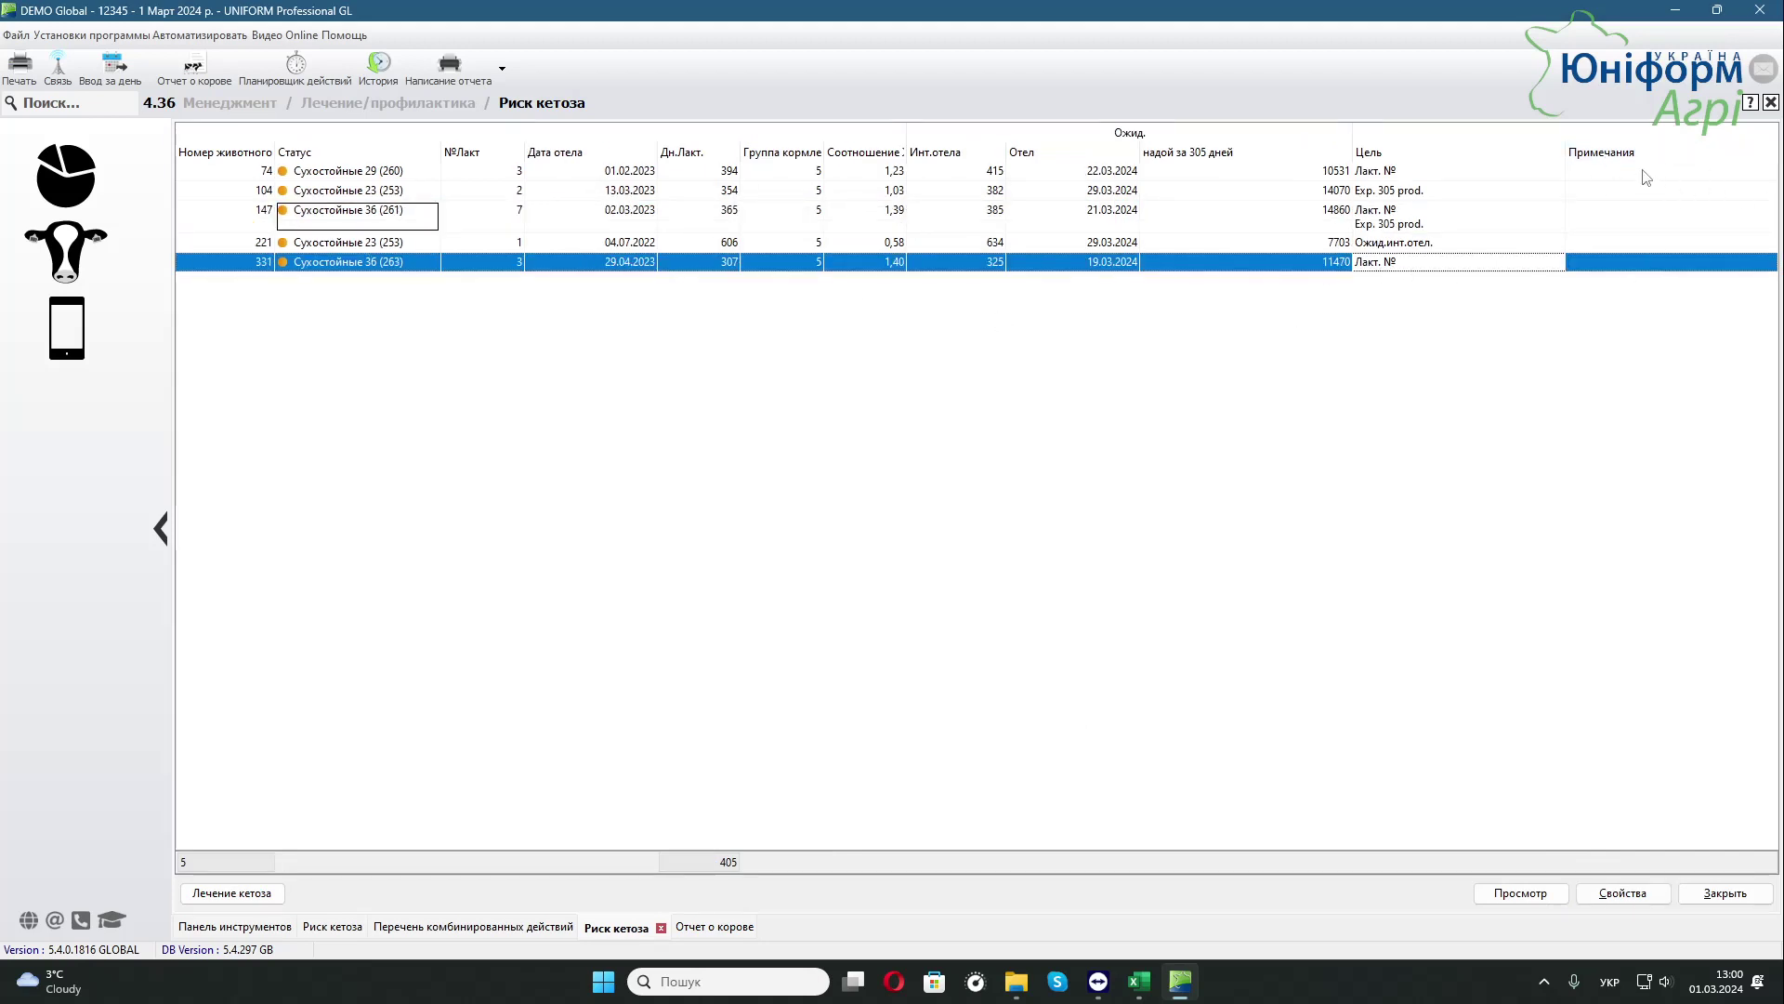
{"action": "left_click", "coordinate": [1450, 247]}
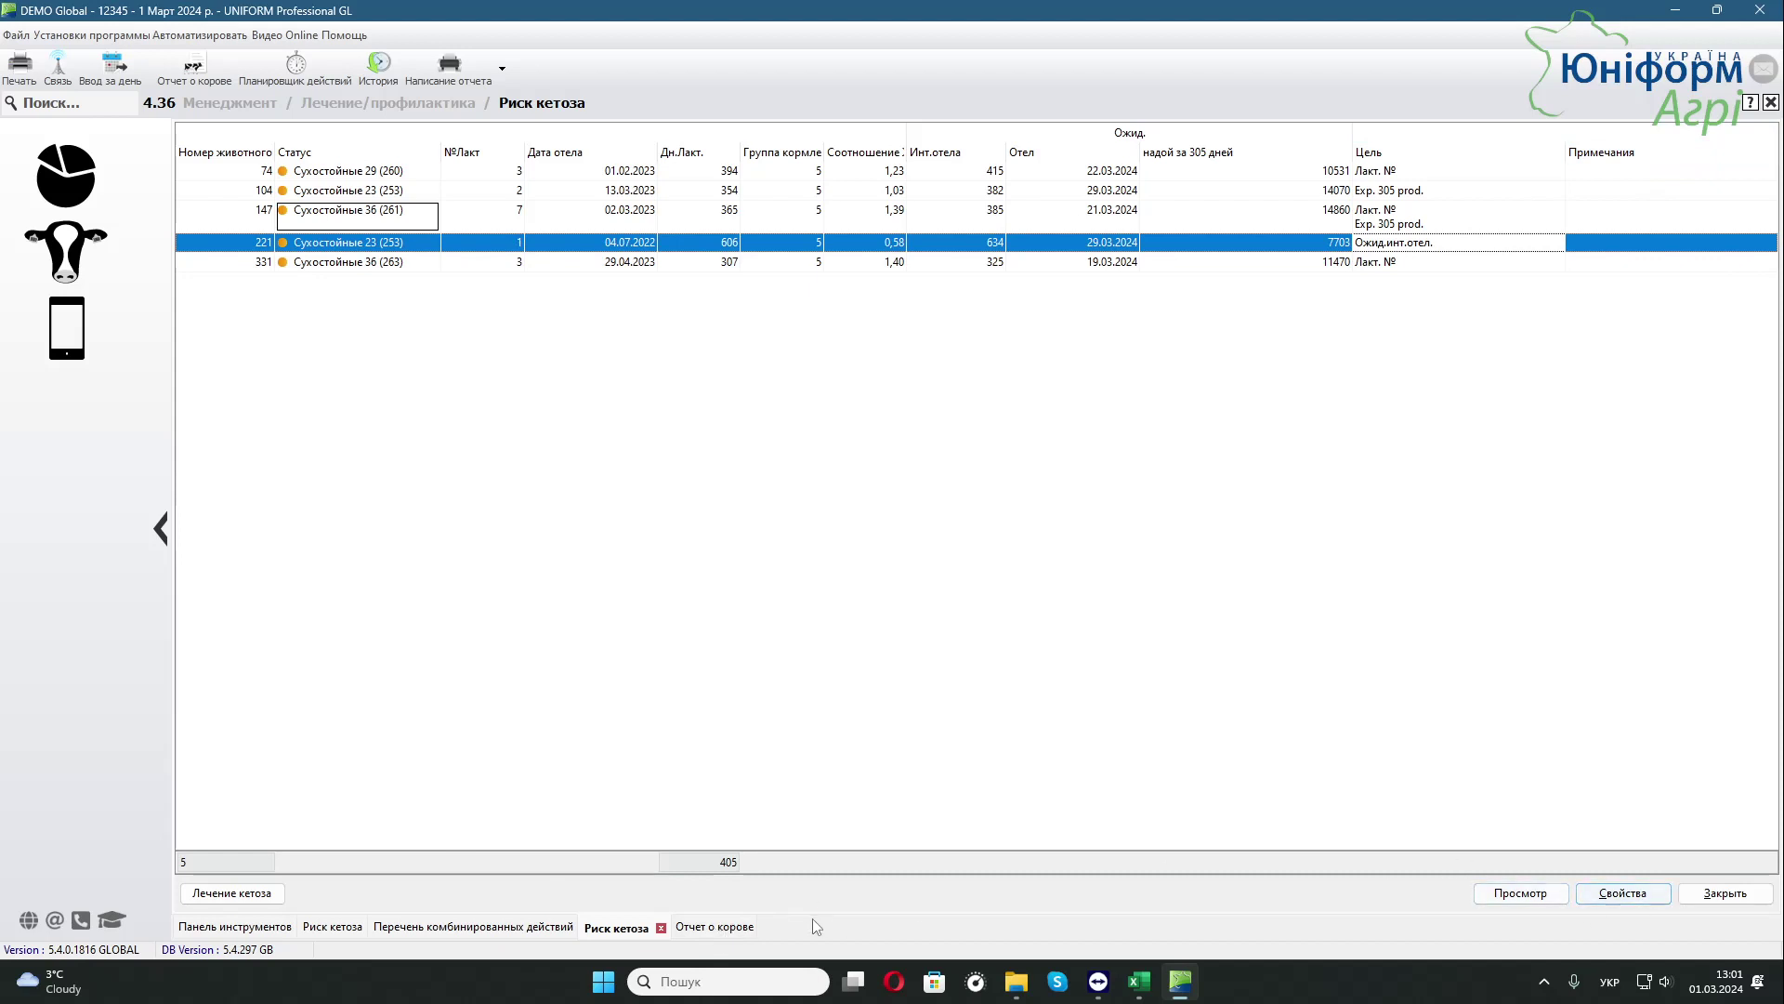
Change the date of animal 147's Metritis record to 26.02.2024 in its cow report.
{"action": "left_click", "coordinate": [698, 930]}
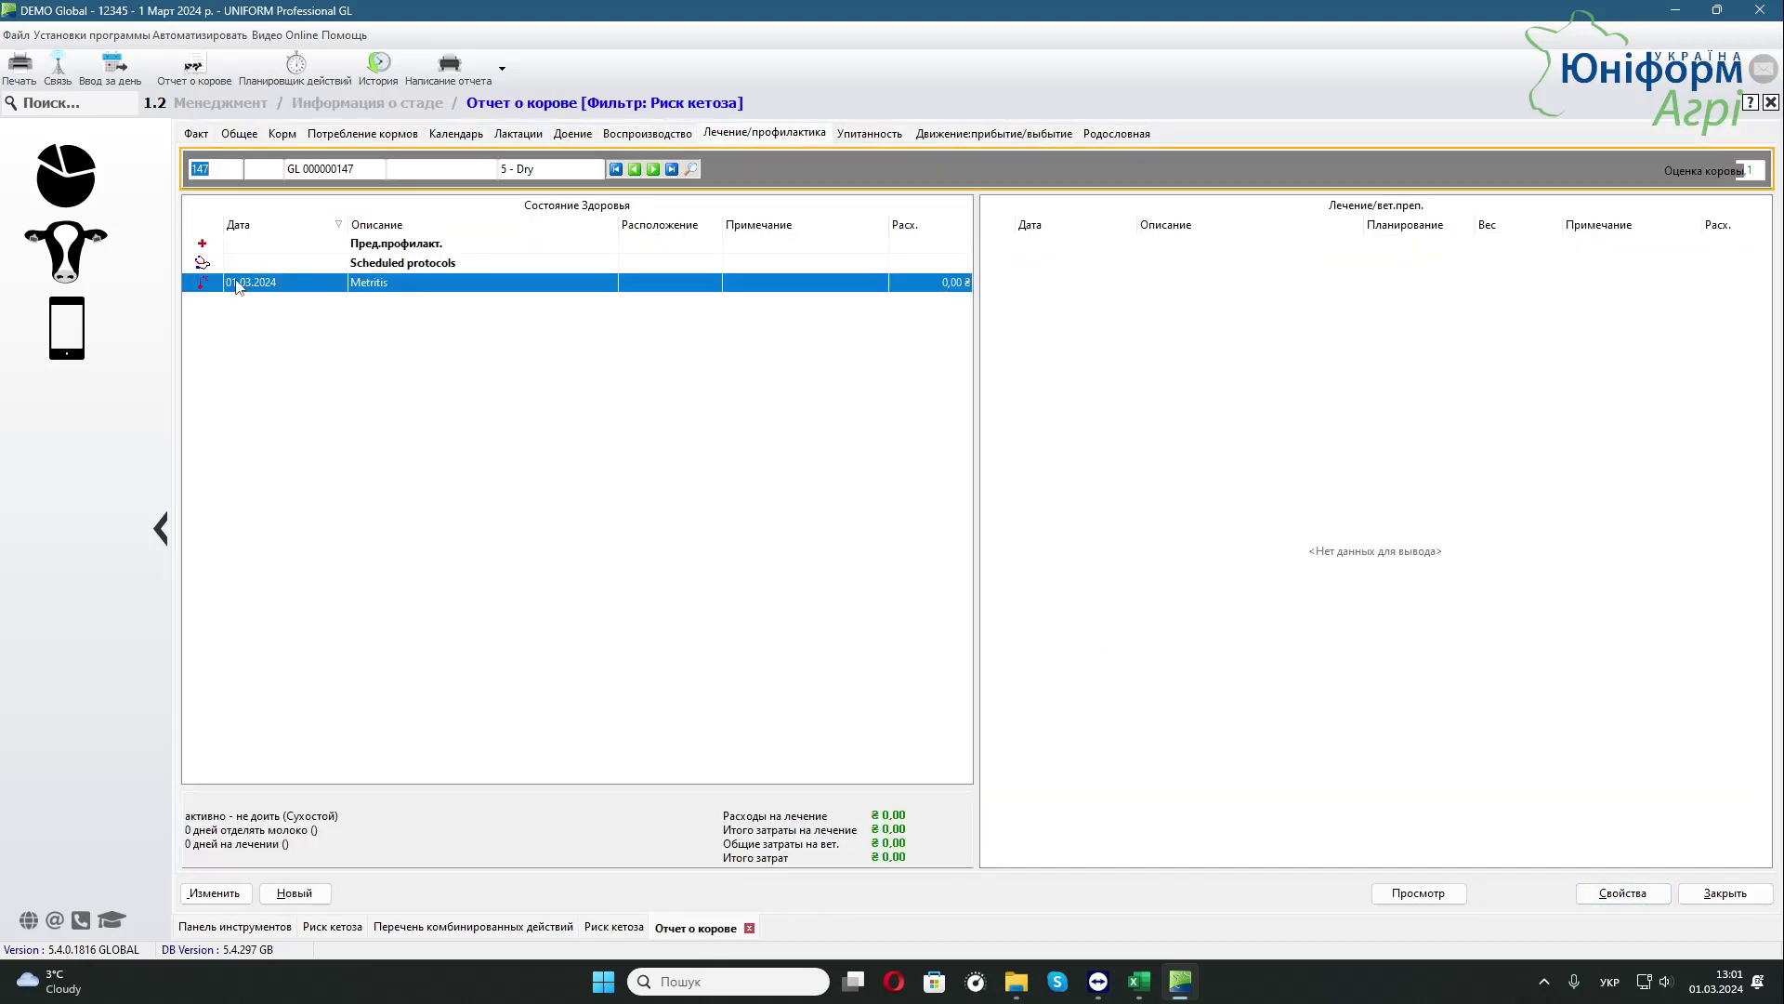
{"action": "left_click", "coordinate": [215, 893]}
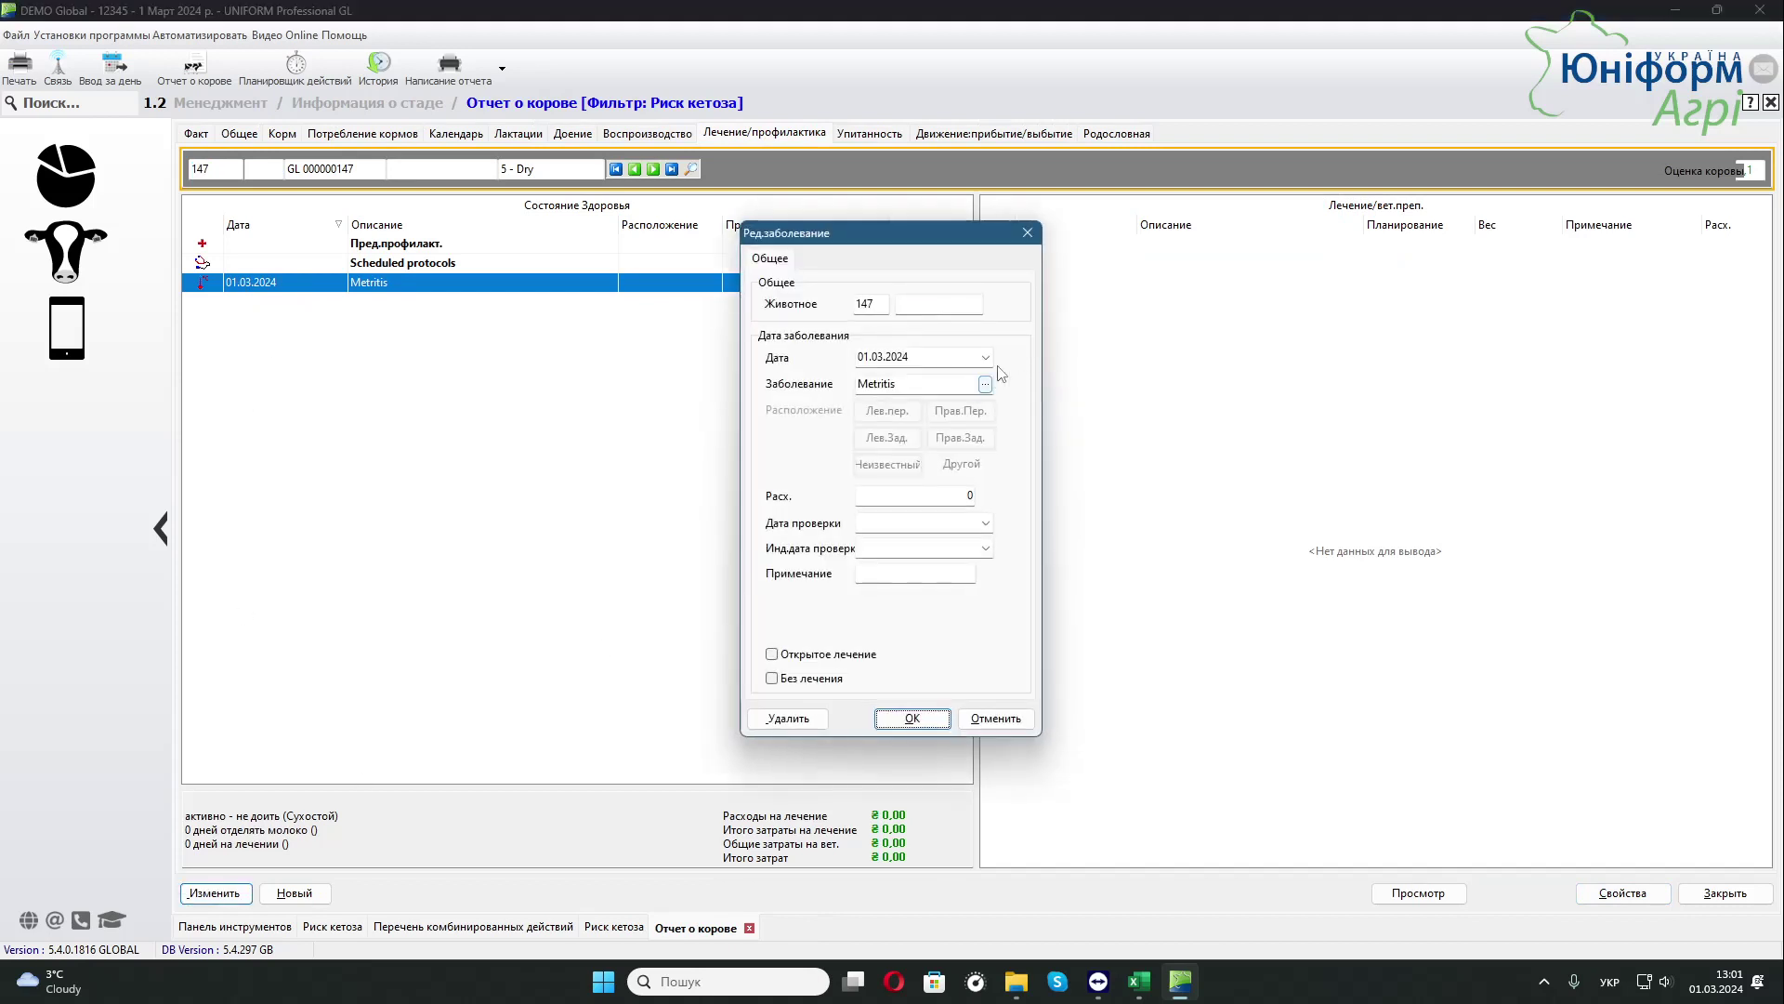
{"action": "left_click", "coordinate": [984, 359]}
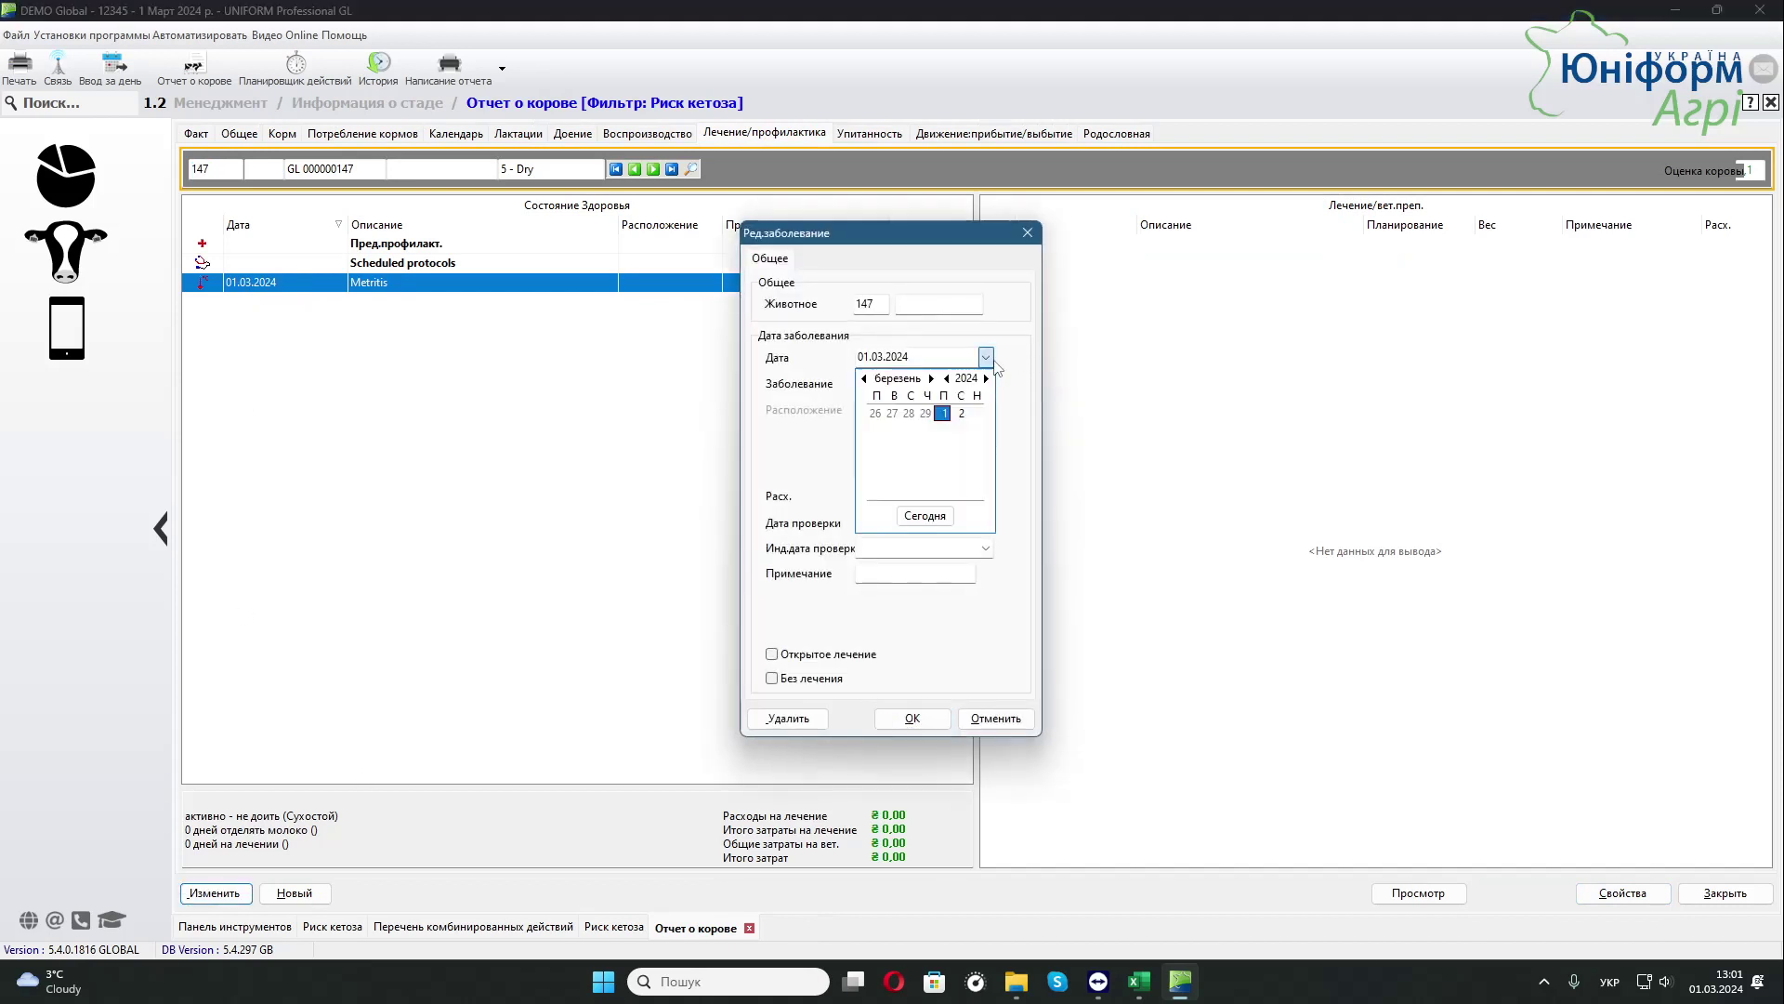
{"action": "left_click", "coordinate": [875, 413]}
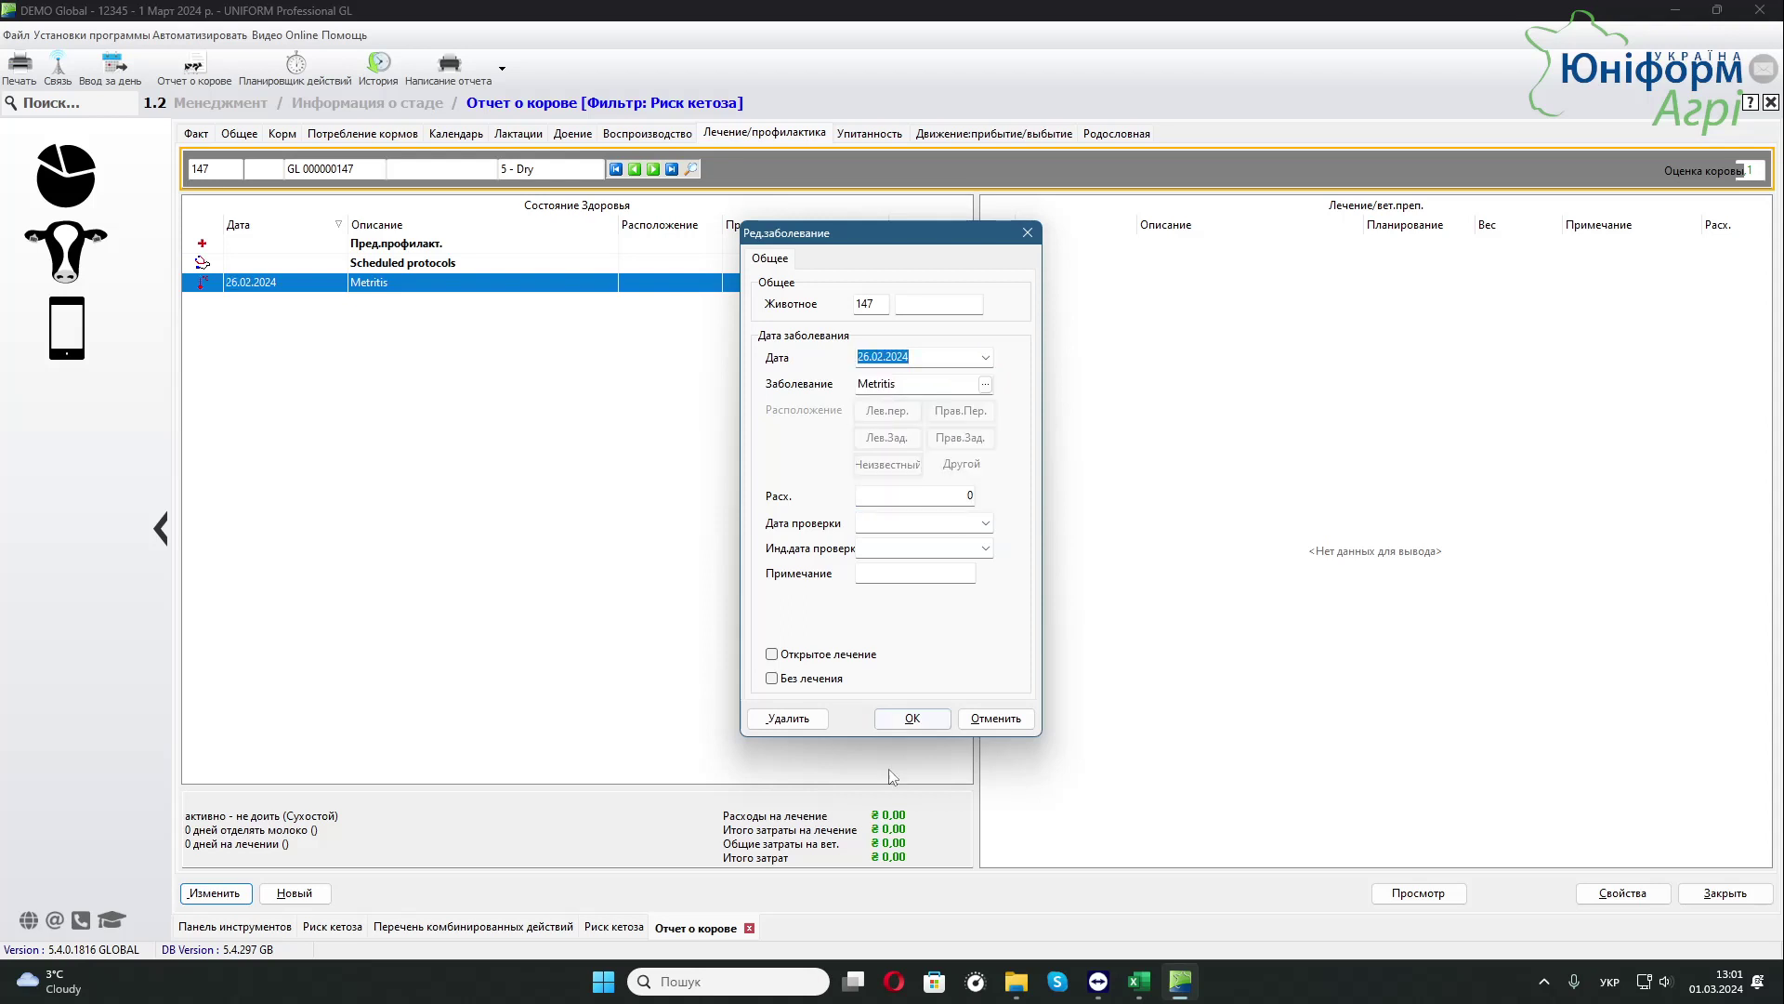
{"action": "left_click", "coordinate": [911, 718]}
Refresh the Риск кетоза list through its properties and review the Цель and Примечания entries of animals 147, 221 and 331.
{"action": "left_click", "coordinate": [615, 928]}
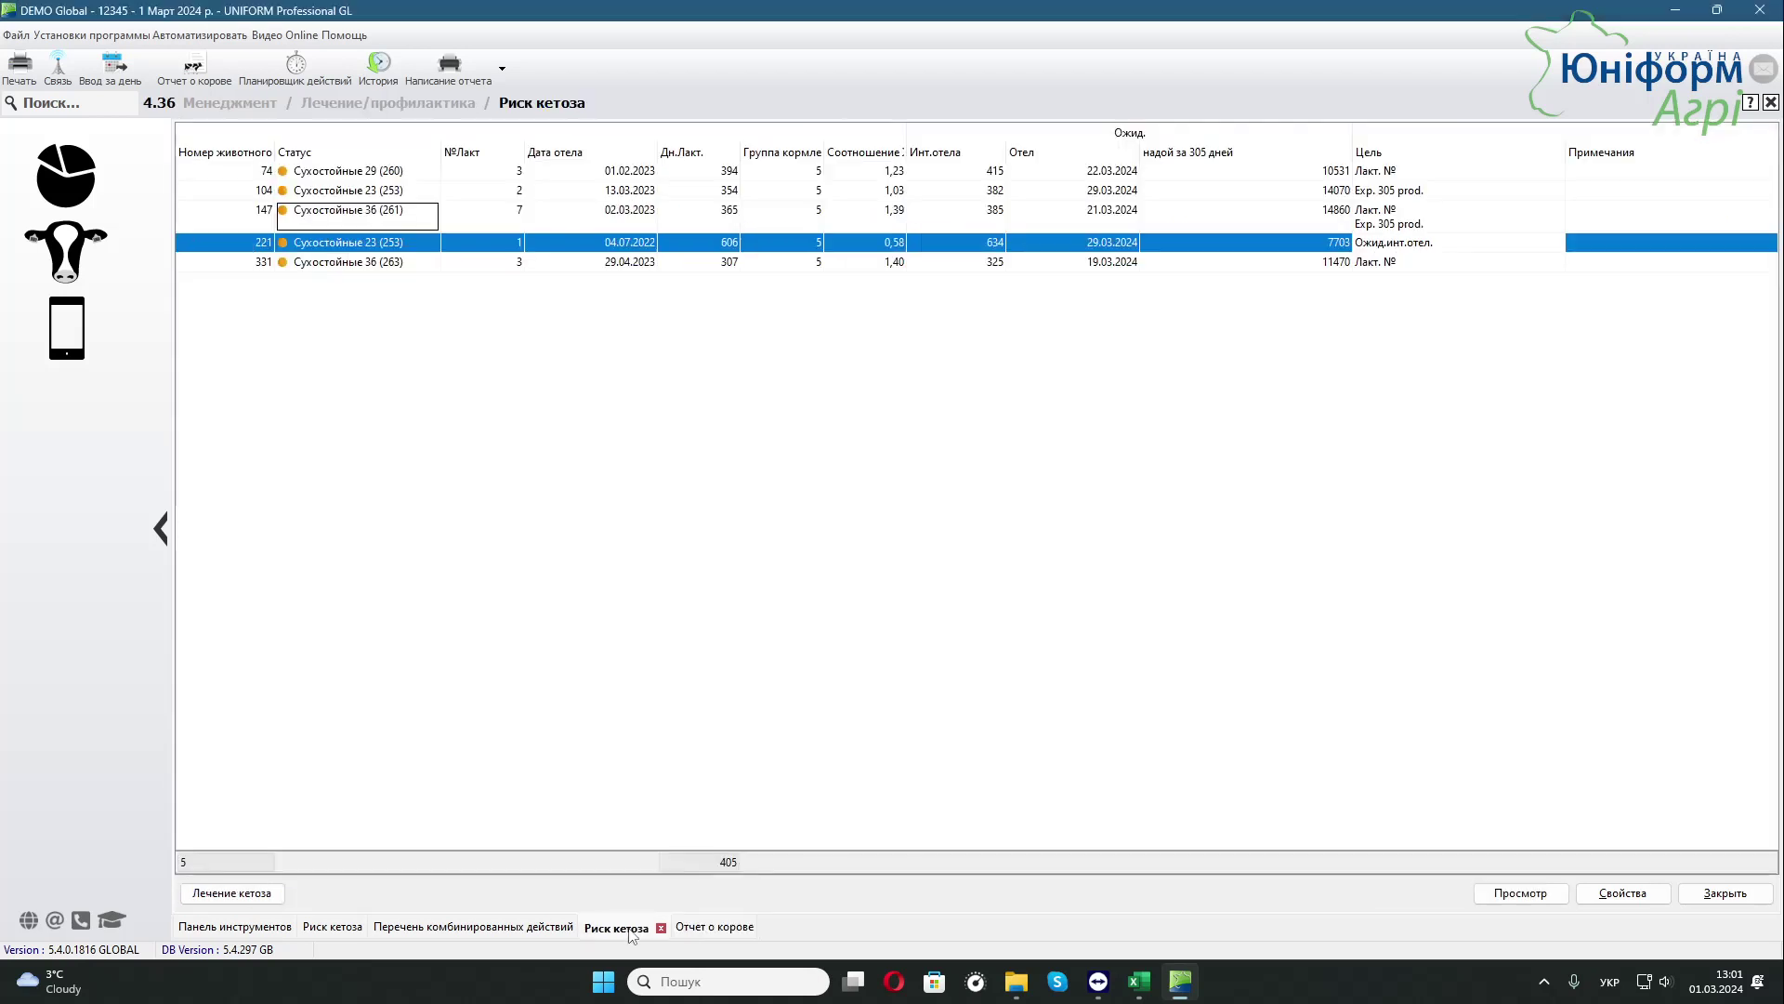
{"action": "key", "text": "Return"}
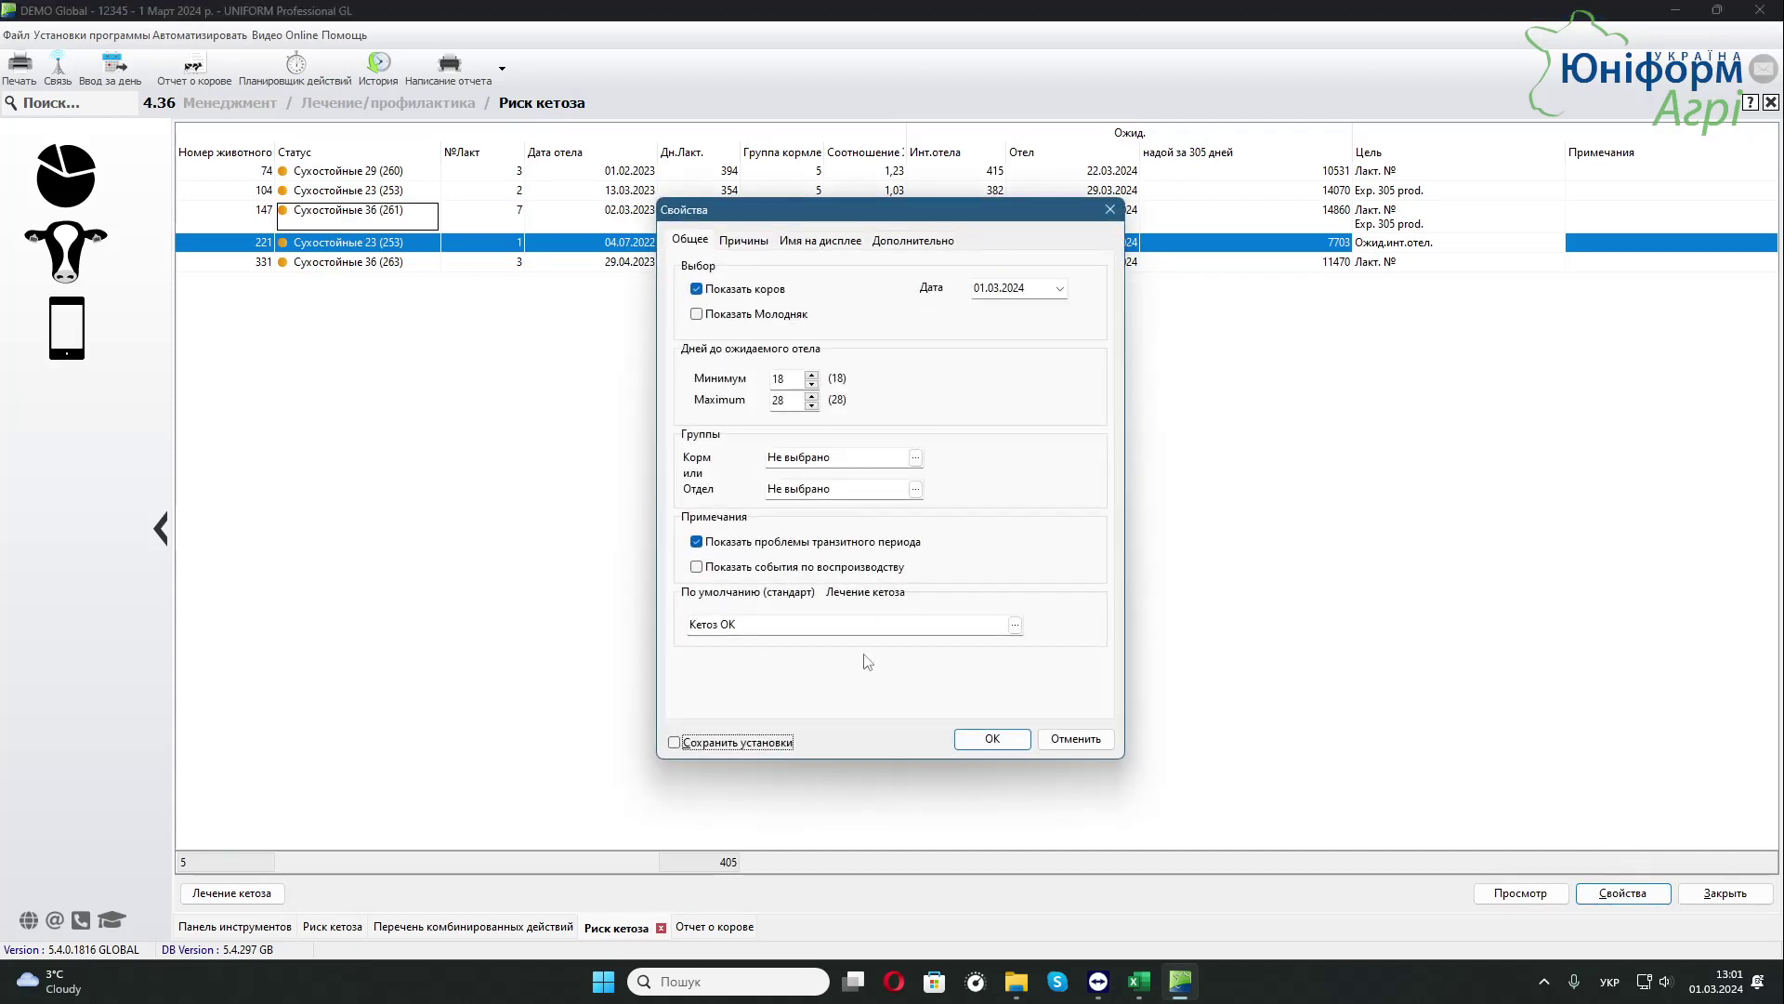
{"action": "left_click", "coordinate": [975, 739]}
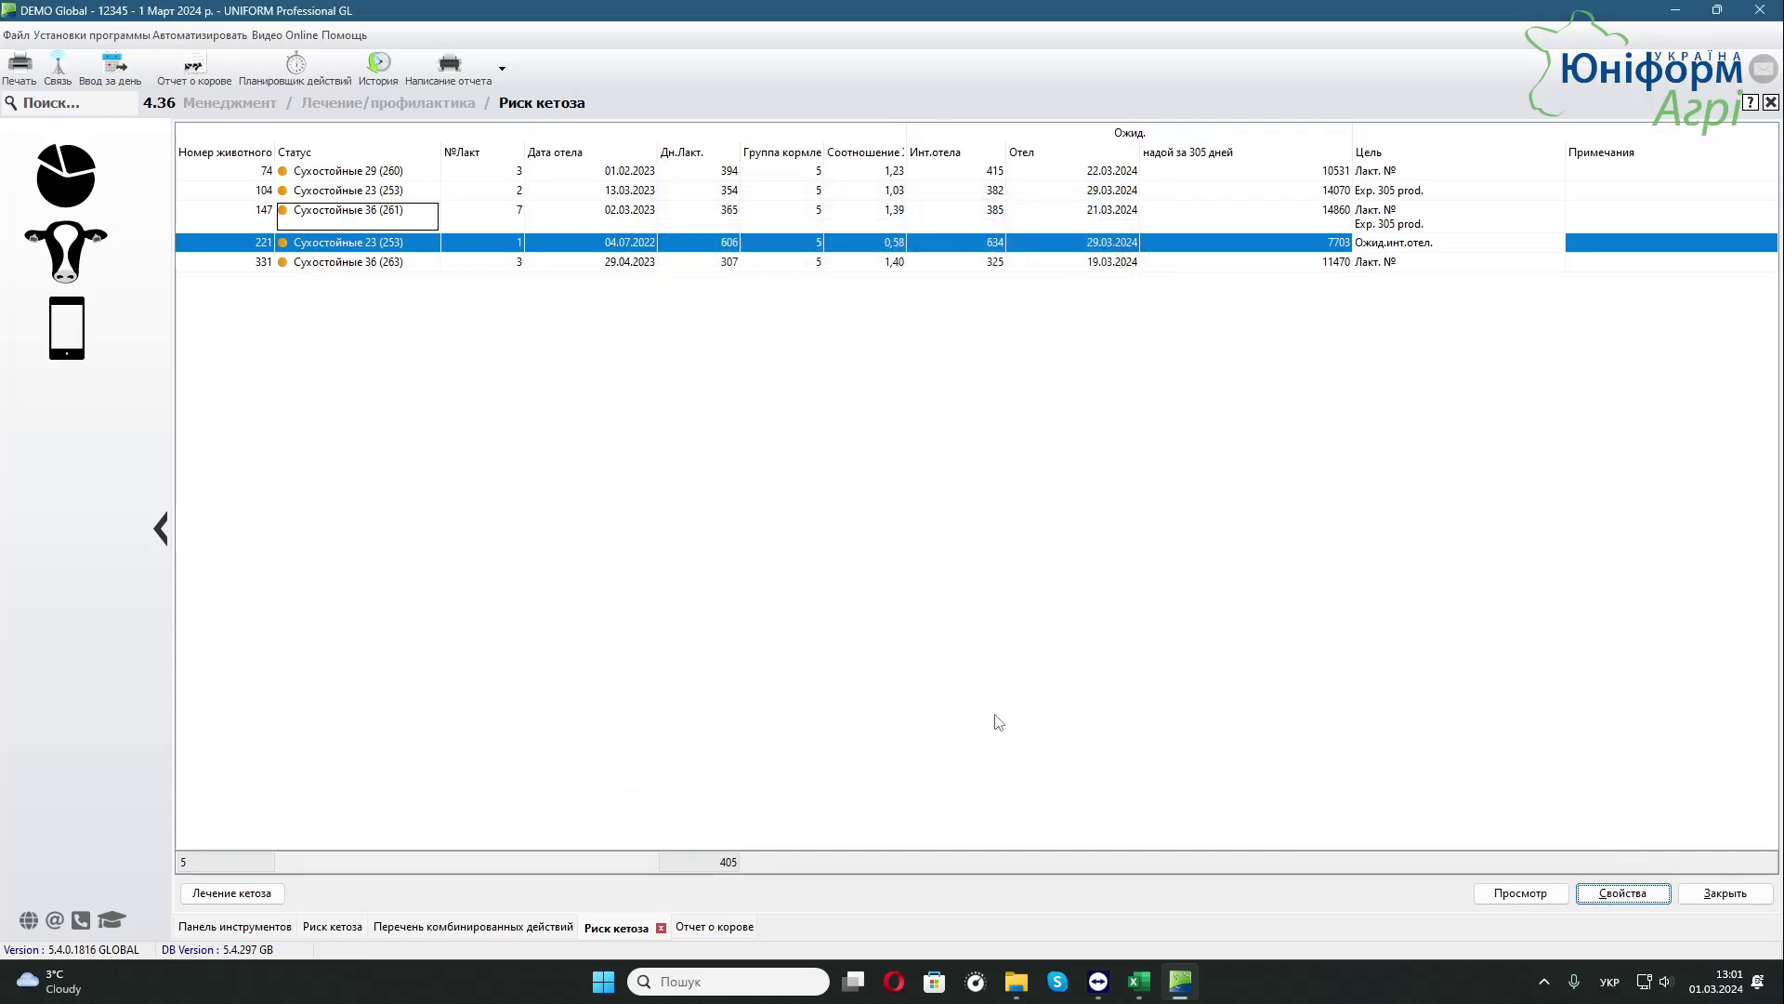
{"action": "left_click", "coordinate": [1446, 211]}
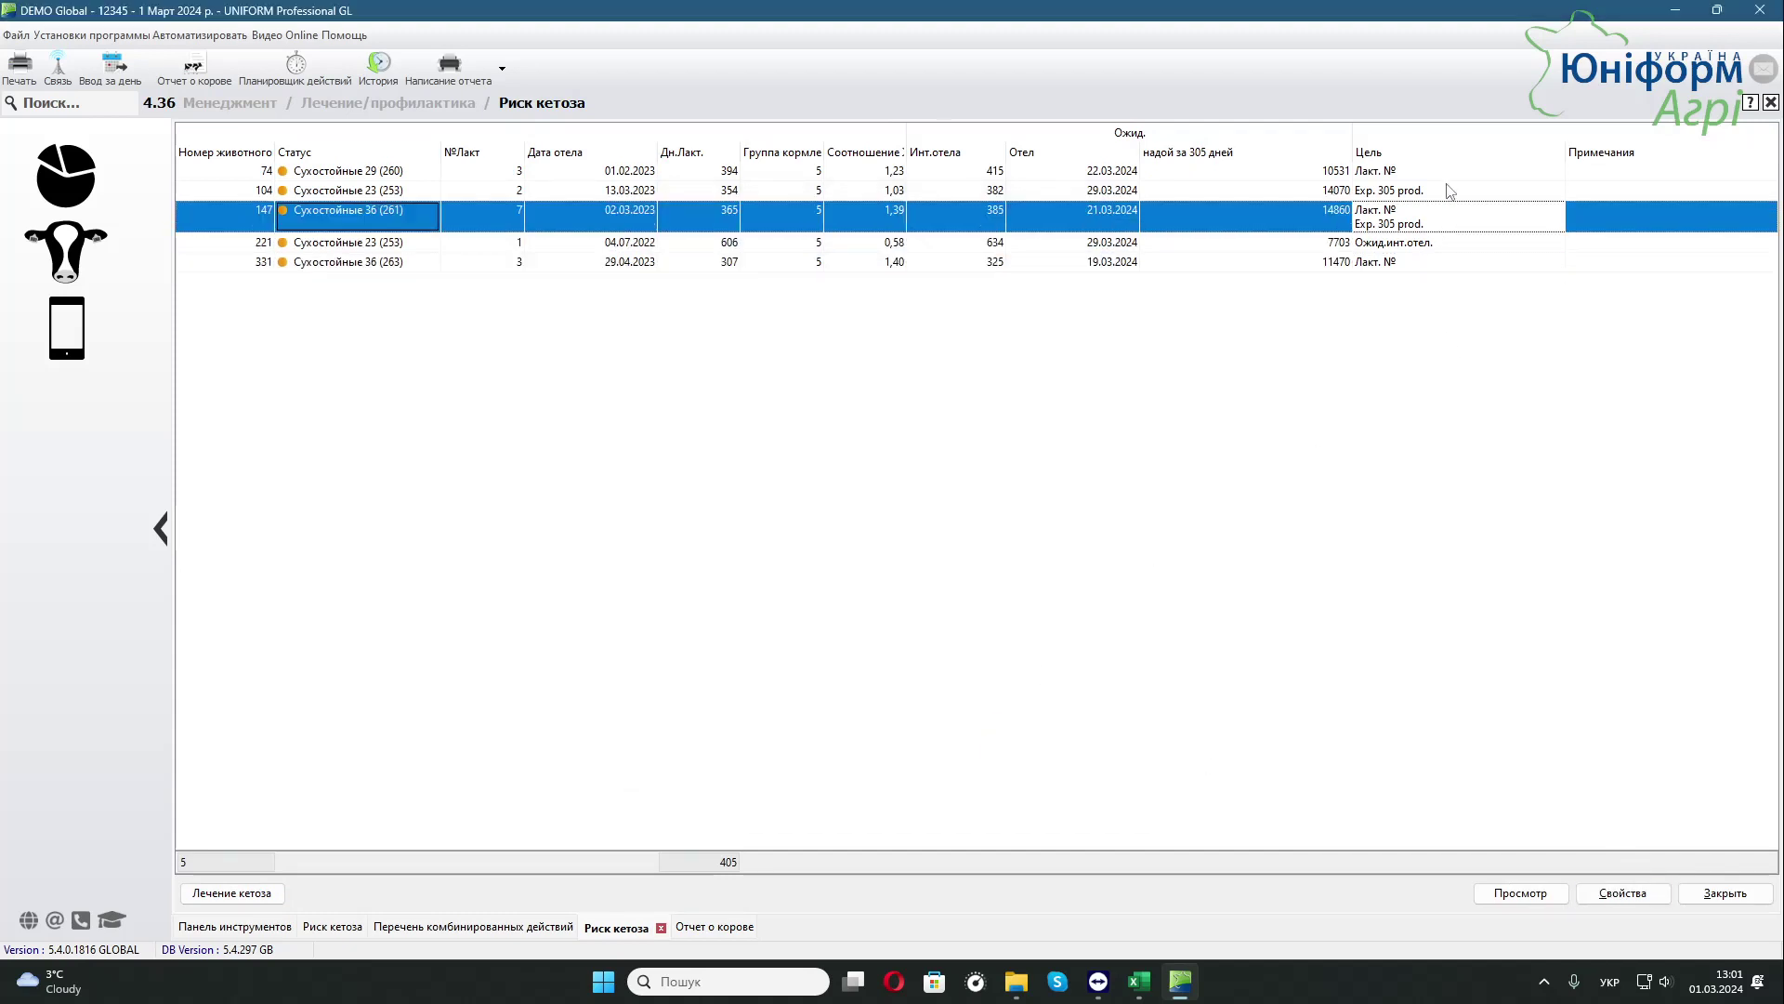
{"action": "left_click", "coordinate": [372, 243]}
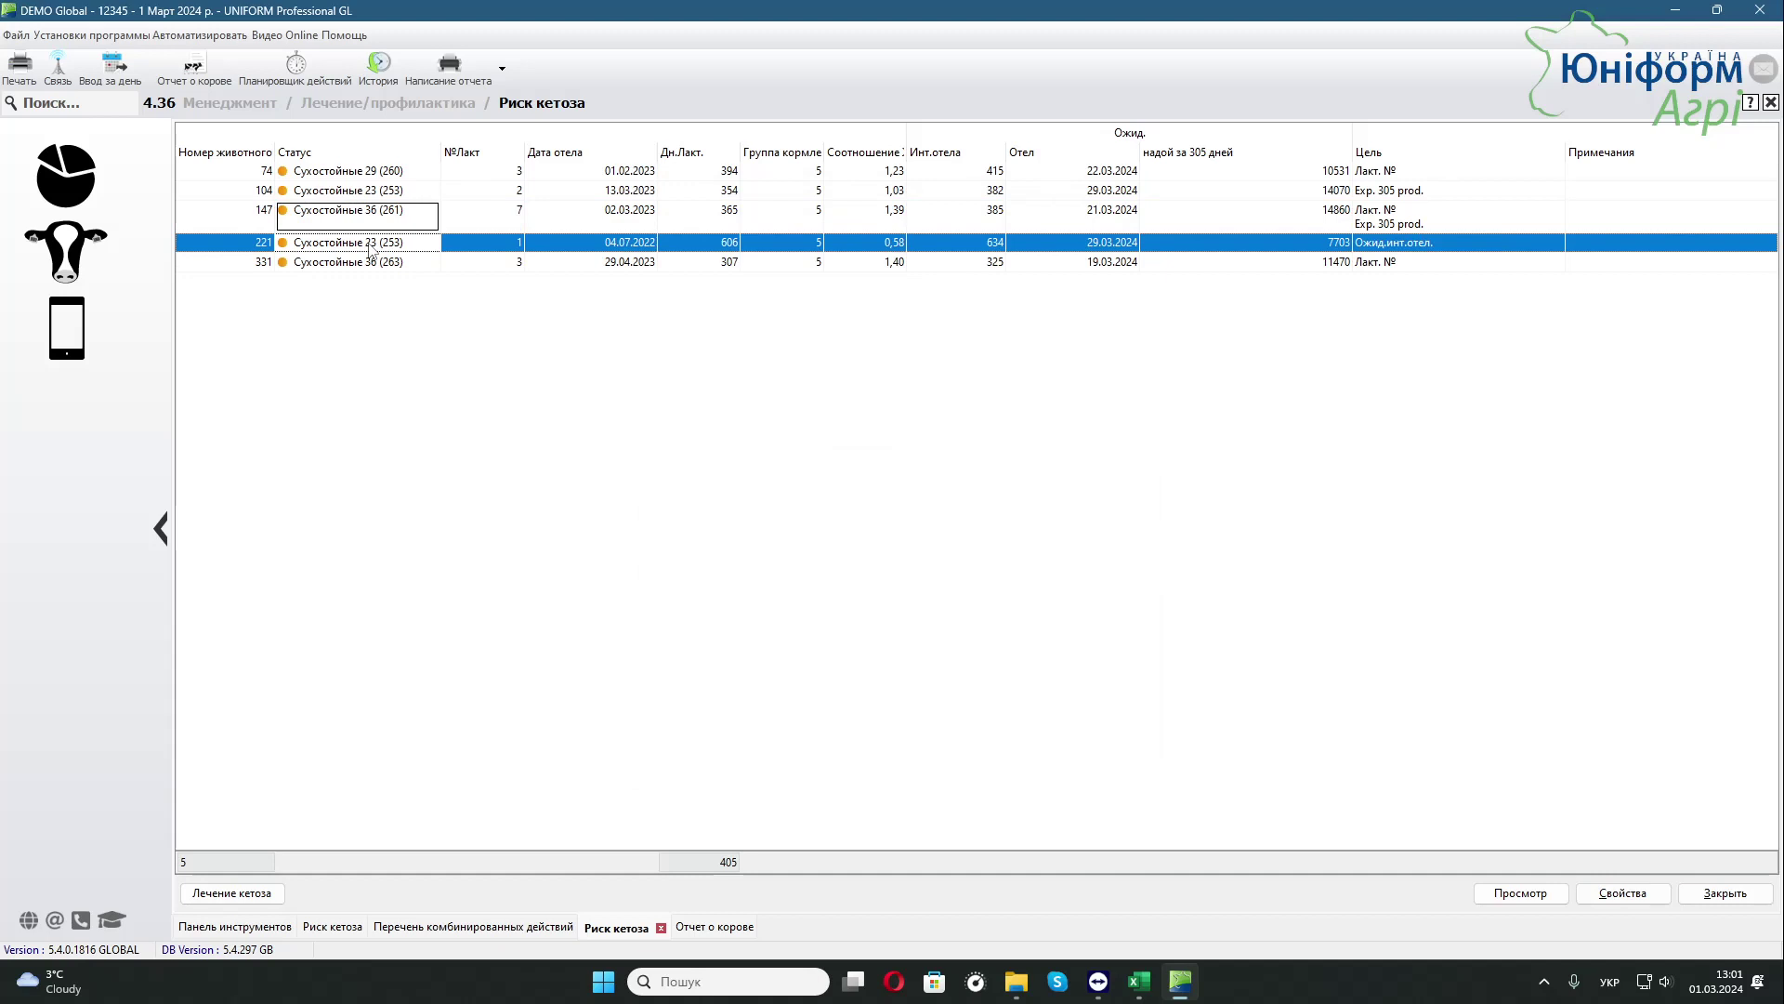
{"action": "left_click", "coordinate": [1397, 244]}
{"action": "left_click", "coordinate": [1386, 264]}
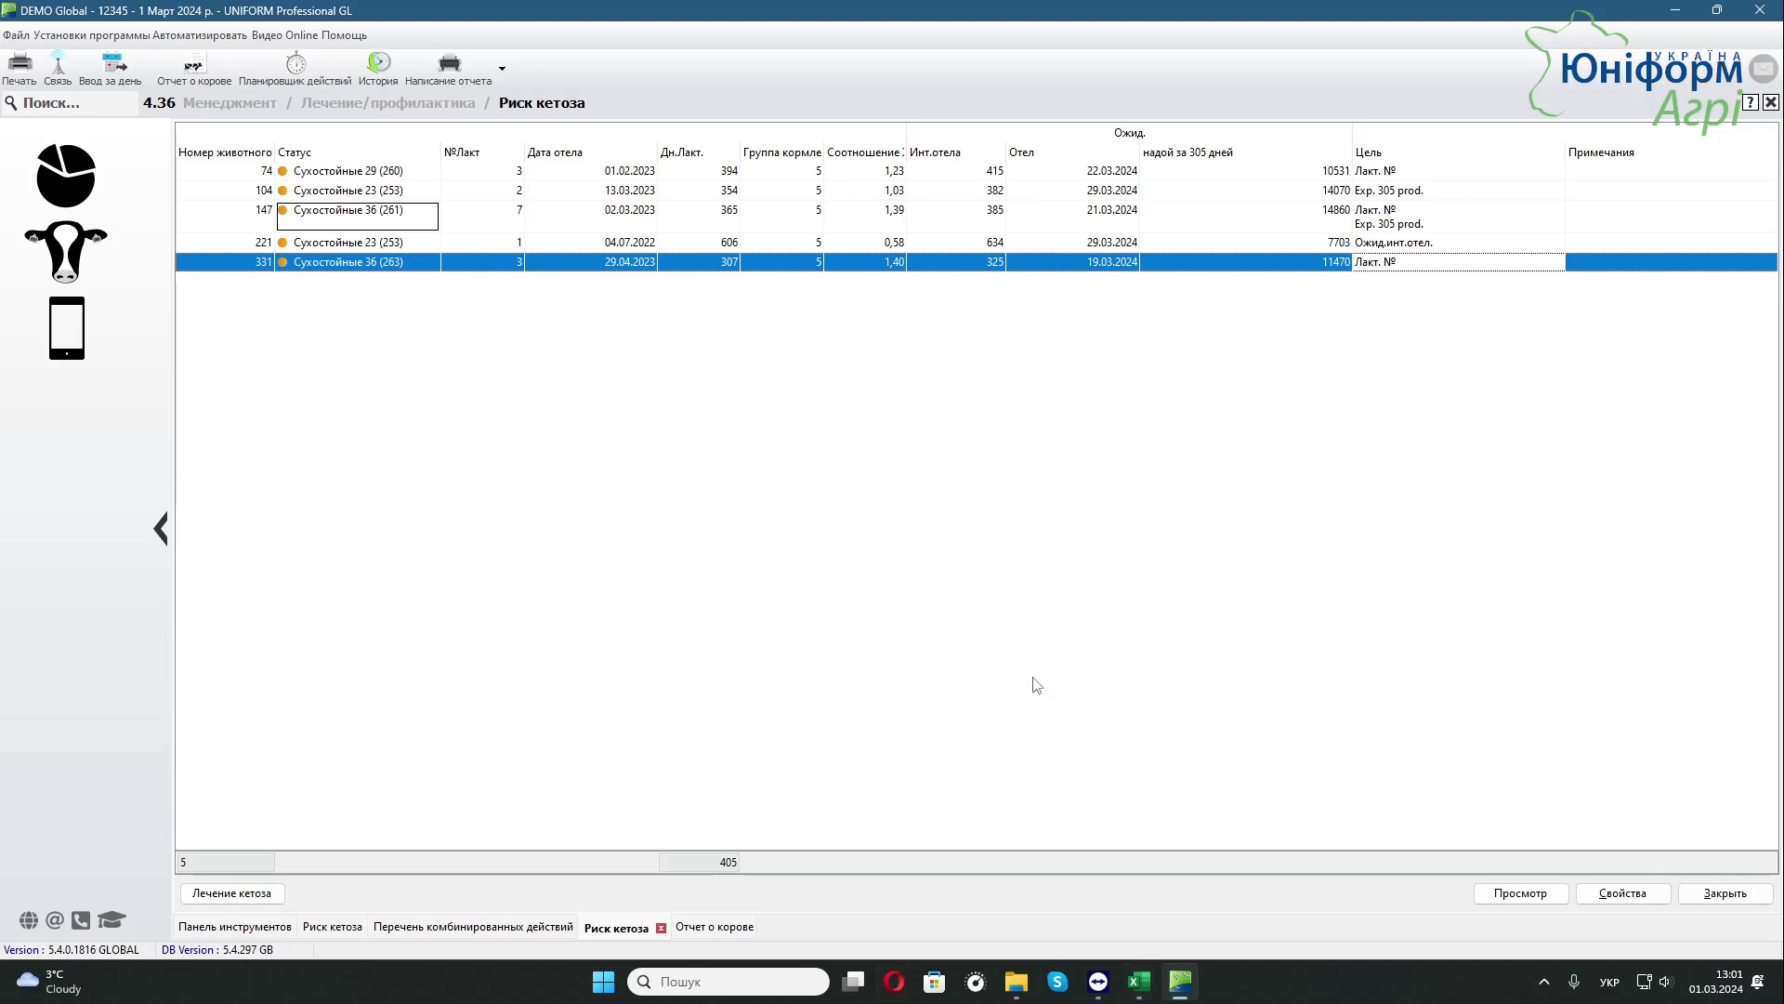
Start the ketosis treatment and select animals 74, 104, 147, 221 and 331 for it.
{"action": "left_click", "coordinate": [232, 892]}
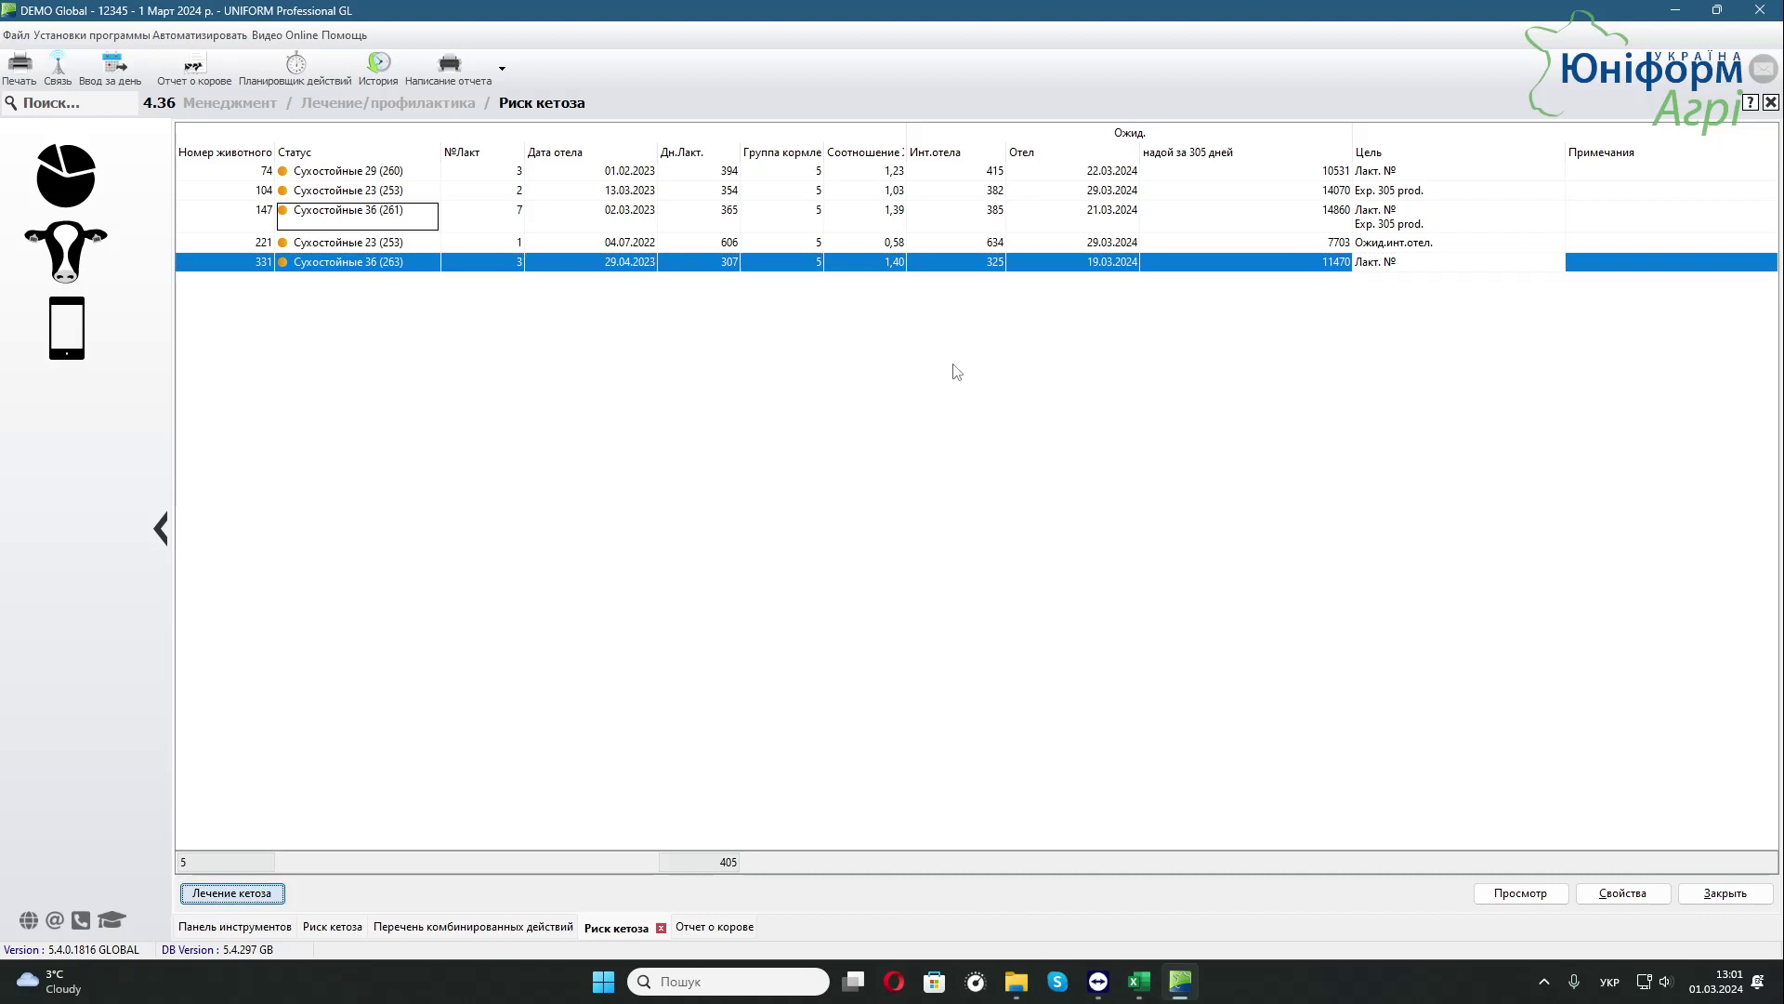
{"action": "left_click", "coordinate": [530, 299]}
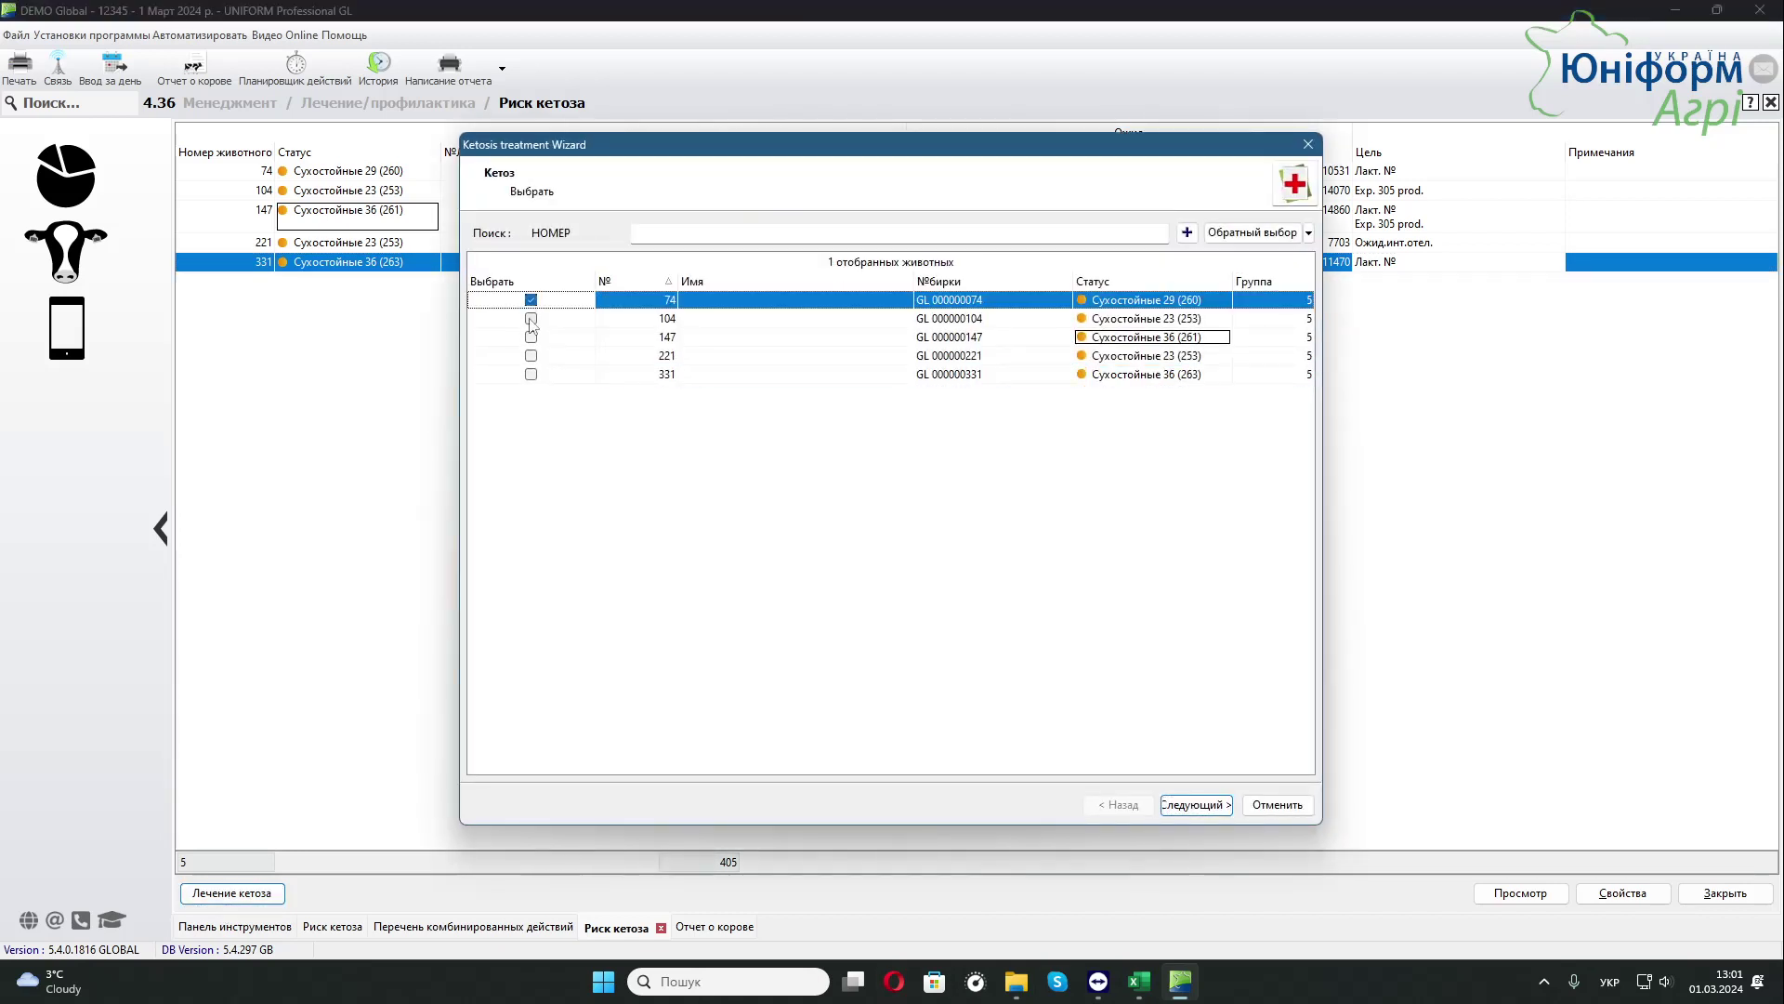
{"action": "left_click", "coordinate": [531, 318]}
{"action": "left_click", "coordinate": [530, 337]}
{"action": "left_click", "coordinate": [531, 355]}
{"action": "left_click", "coordinate": [530, 374]}
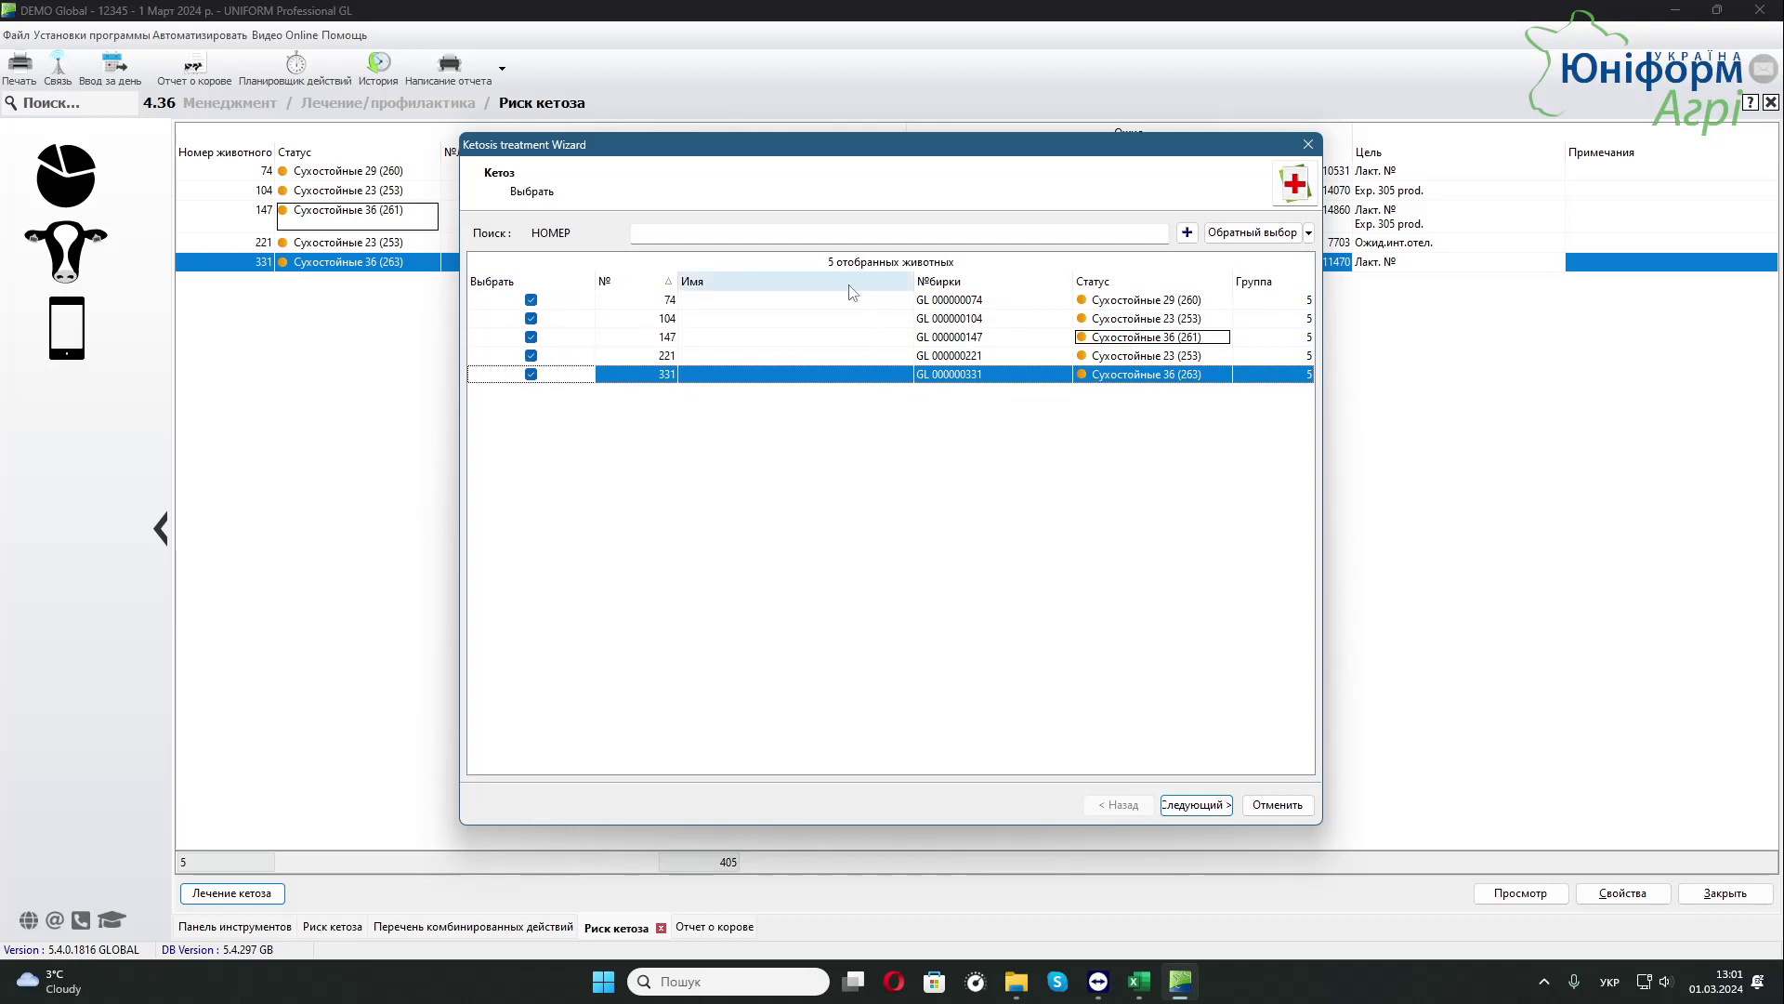
{"action": "left_click", "coordinate": [1197, 805]}
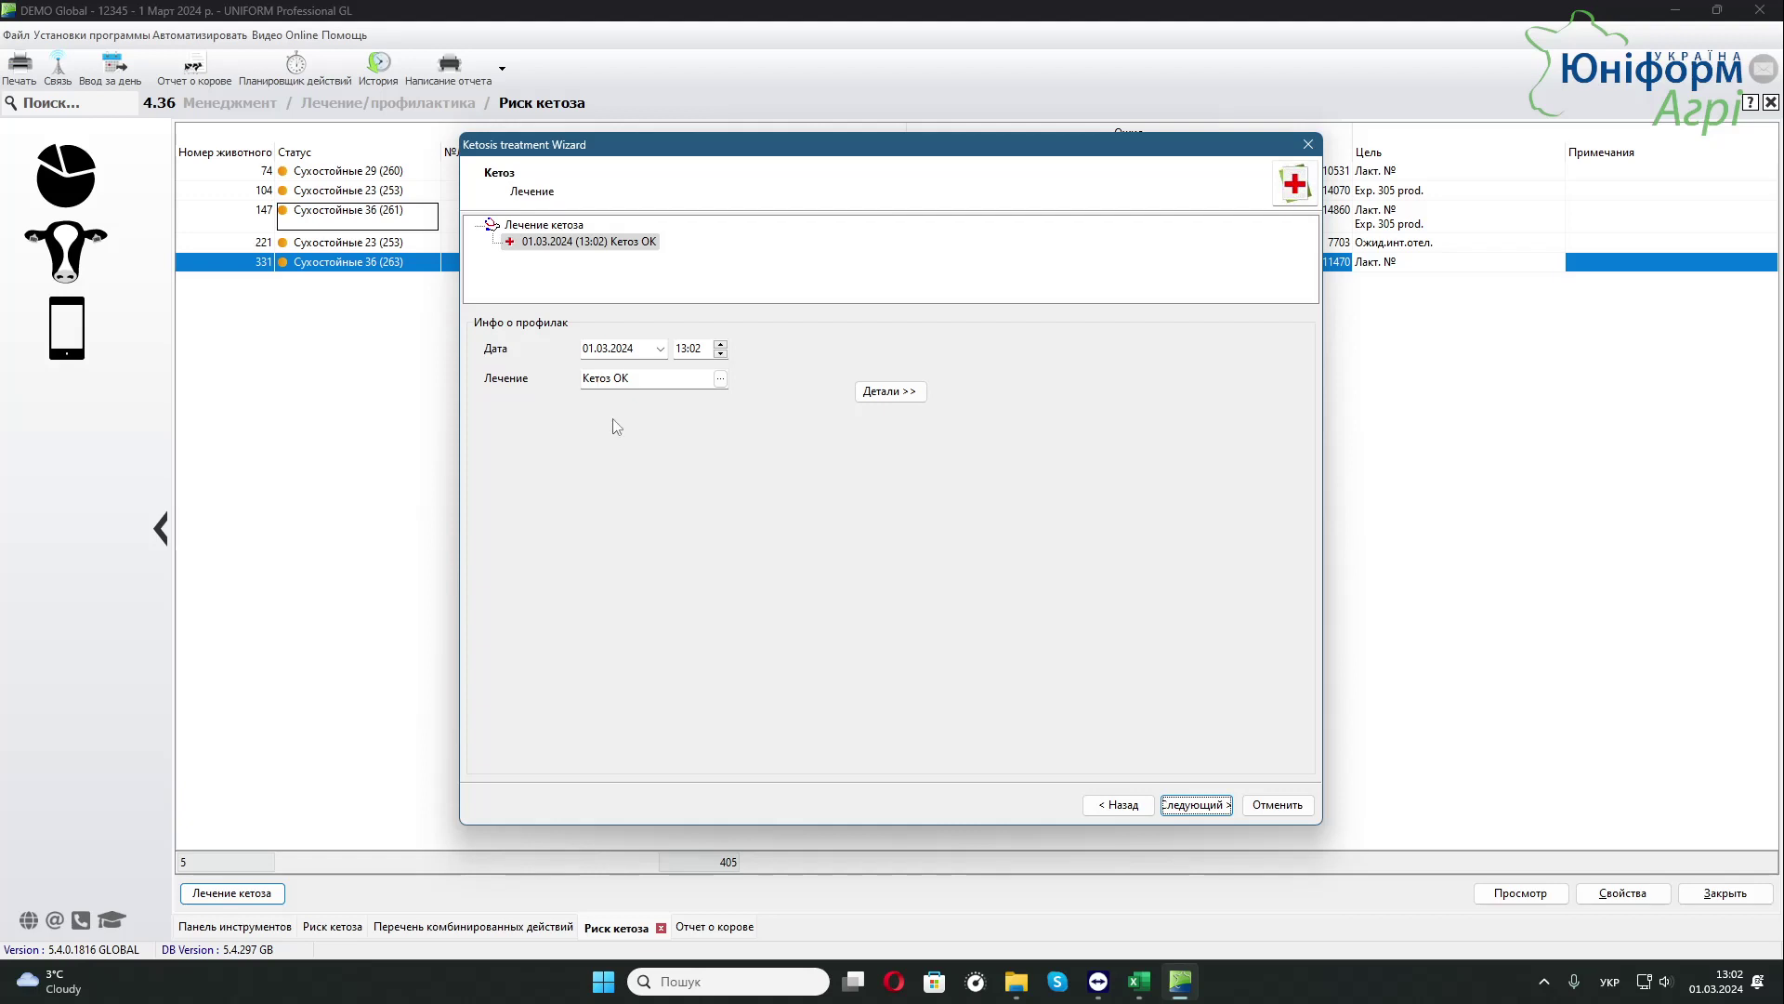
Examine the Лечение entry Кетоз OK in the ketosis treatment wizard without changing it.
{"action": "left_click", "coordinate": [642, 379]}
{"action": "left_click", "coordinate": [641, 379]}
{"action": "triple_click", "coordinate": [653, 381]}
{"action": "left_click", "coordinate": [1181, 805]}
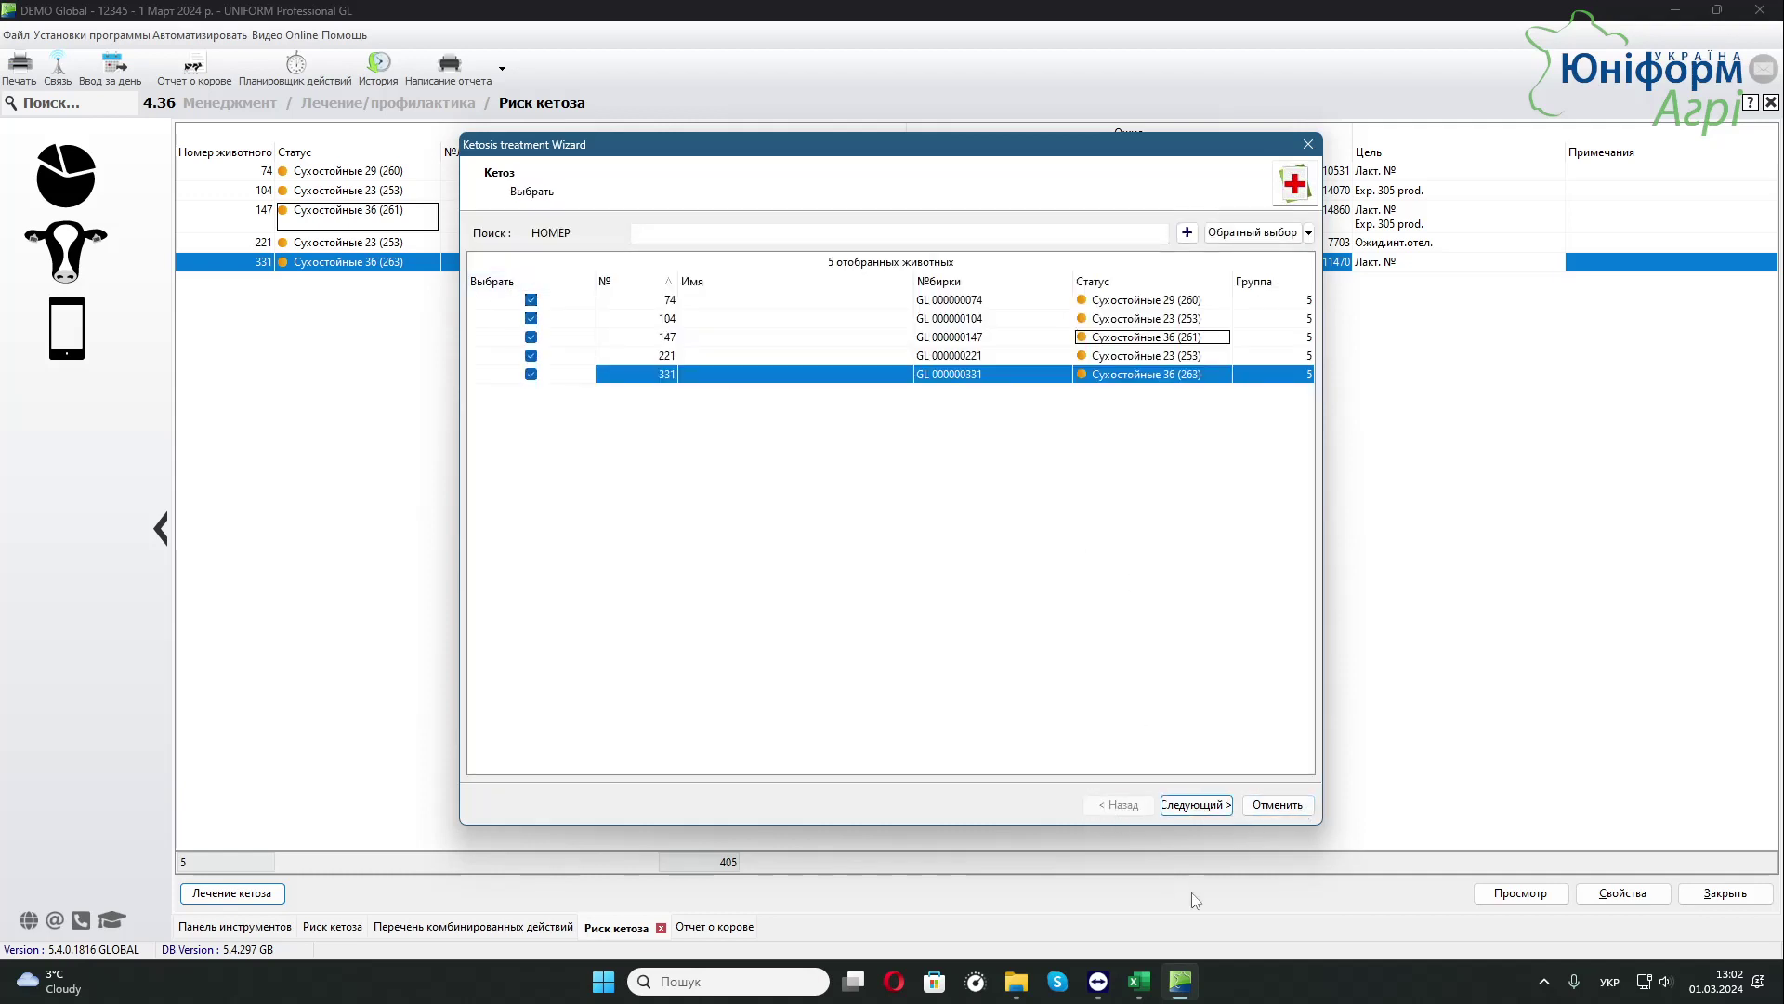
Keep Кетоз OK dated 01.03.2024 as the treatment, choose Завершить as the follow-up action and complete it for the selected animals.
{"action": "left_click", "coordinate": [1194, 807]}
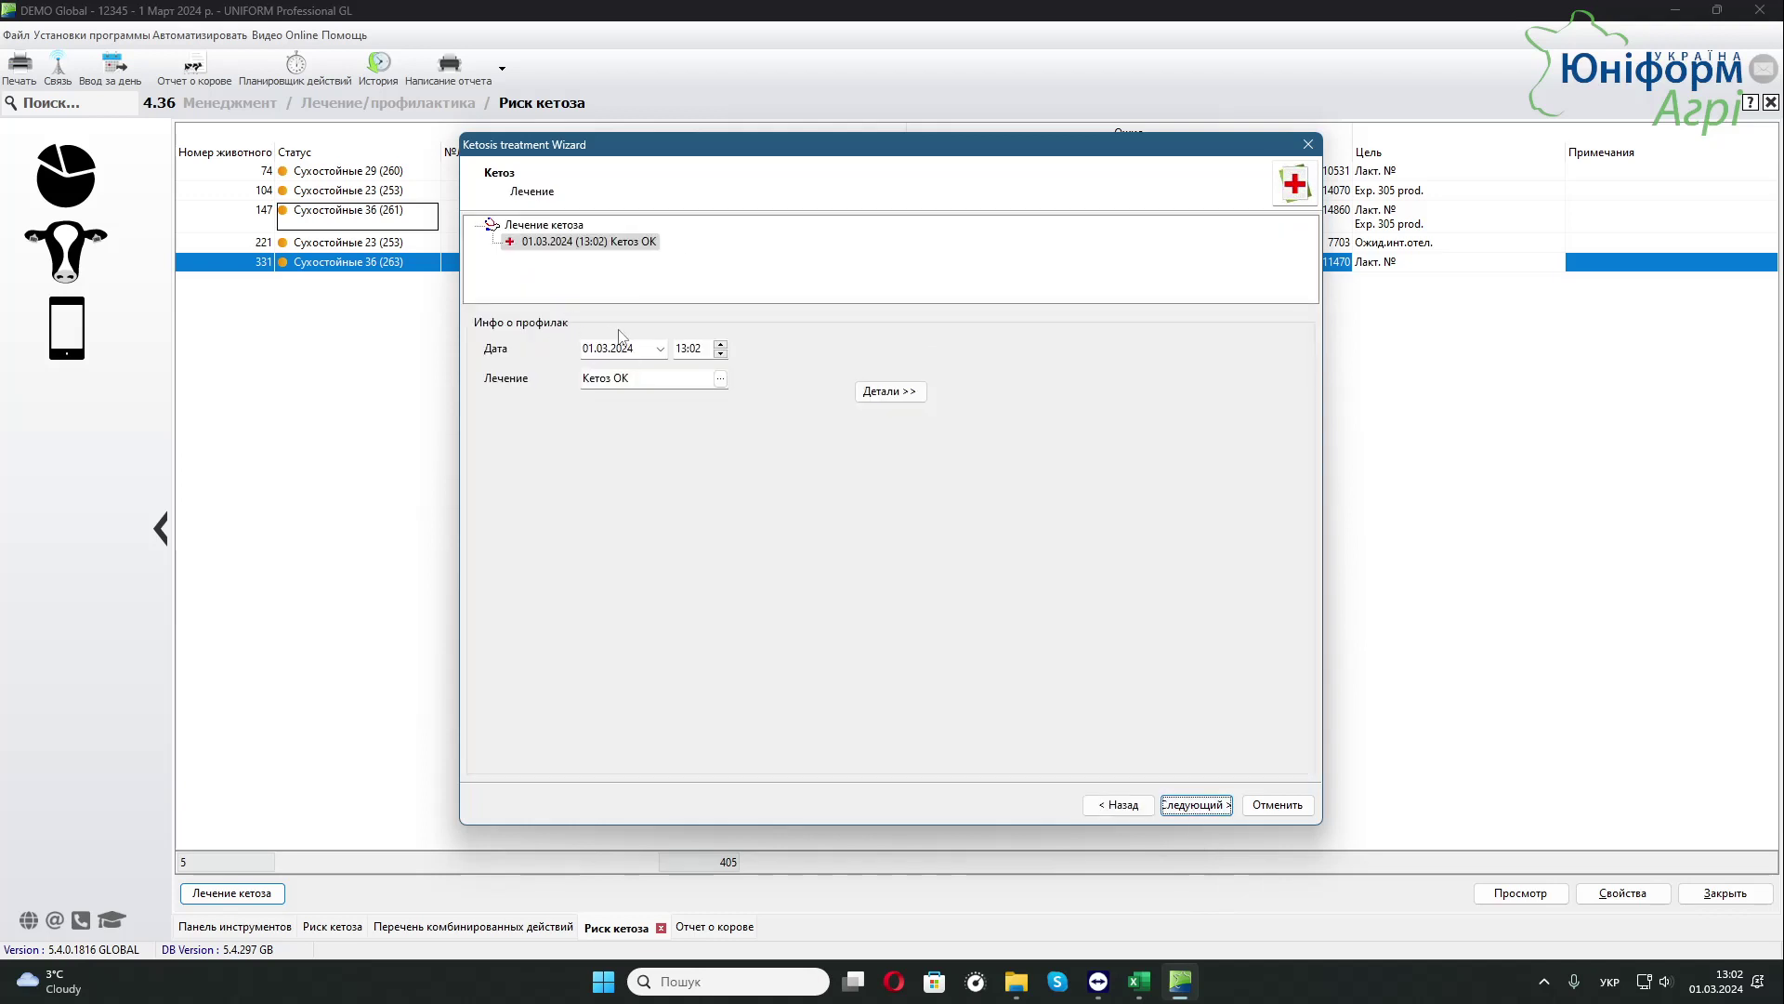
{"action": "left_click", "coordinate": [1199, 807]}
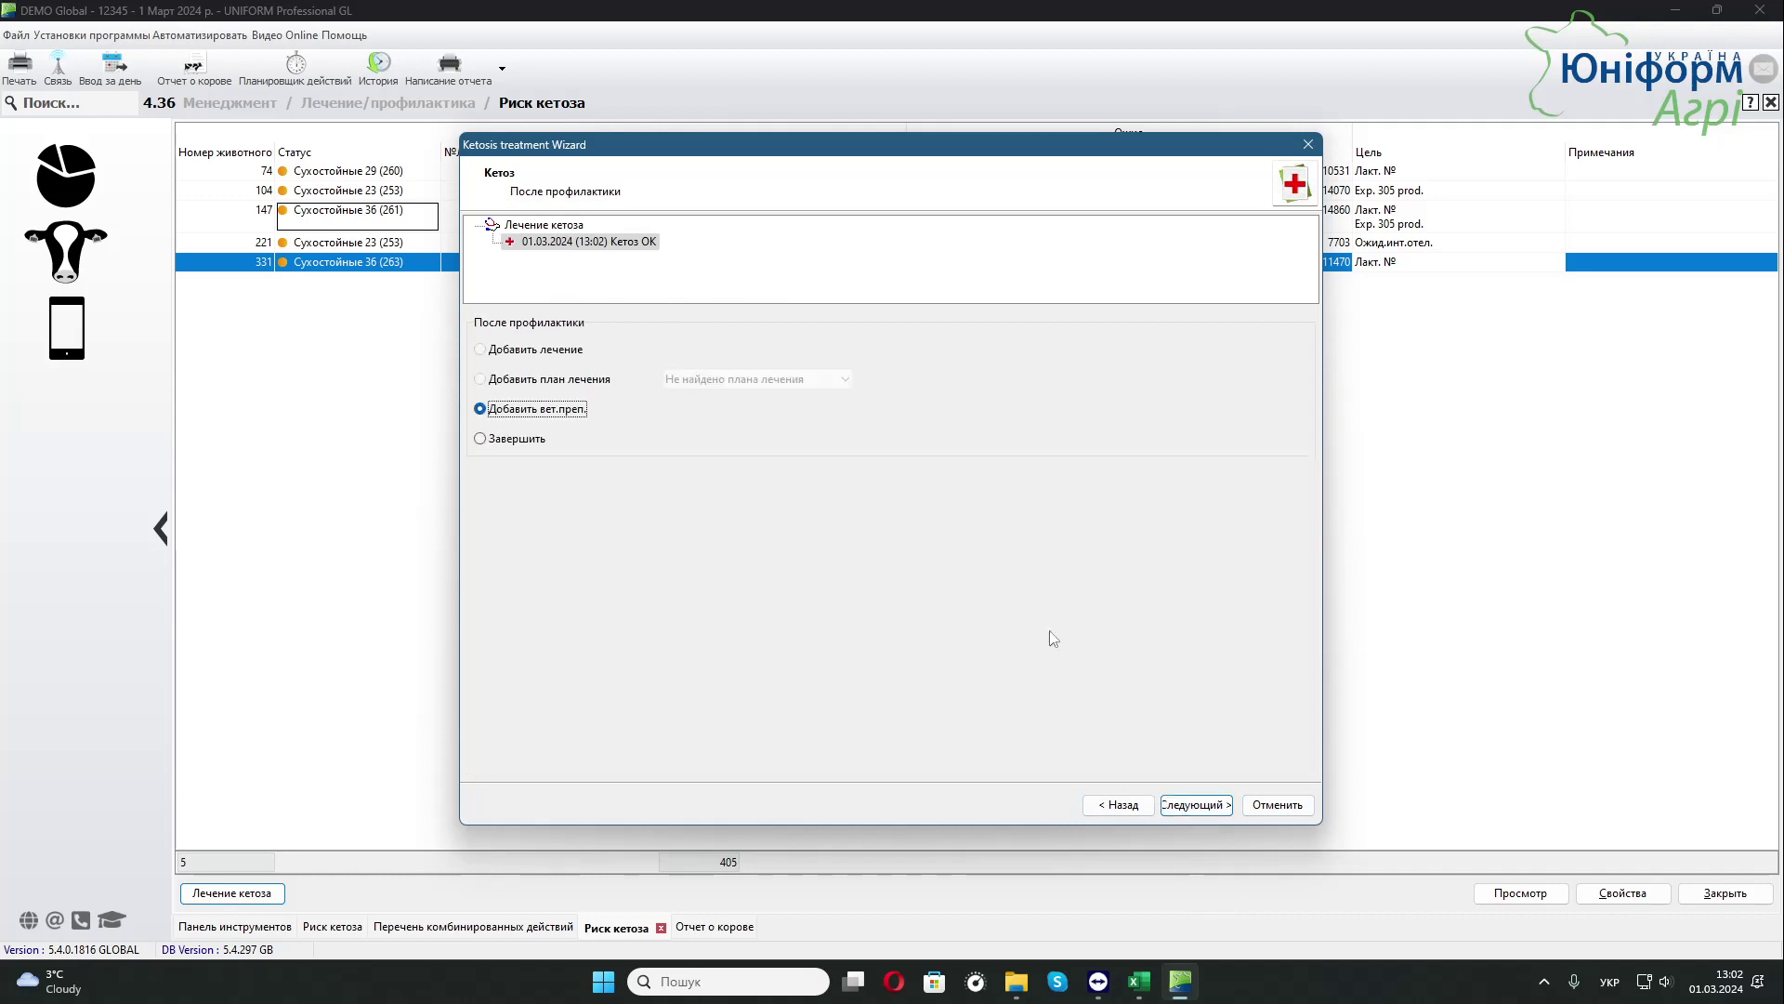
{"action": "left_click", "coordinate": [506, 439]}
{"action": "left_click", "coordinate": [1199, 805]}
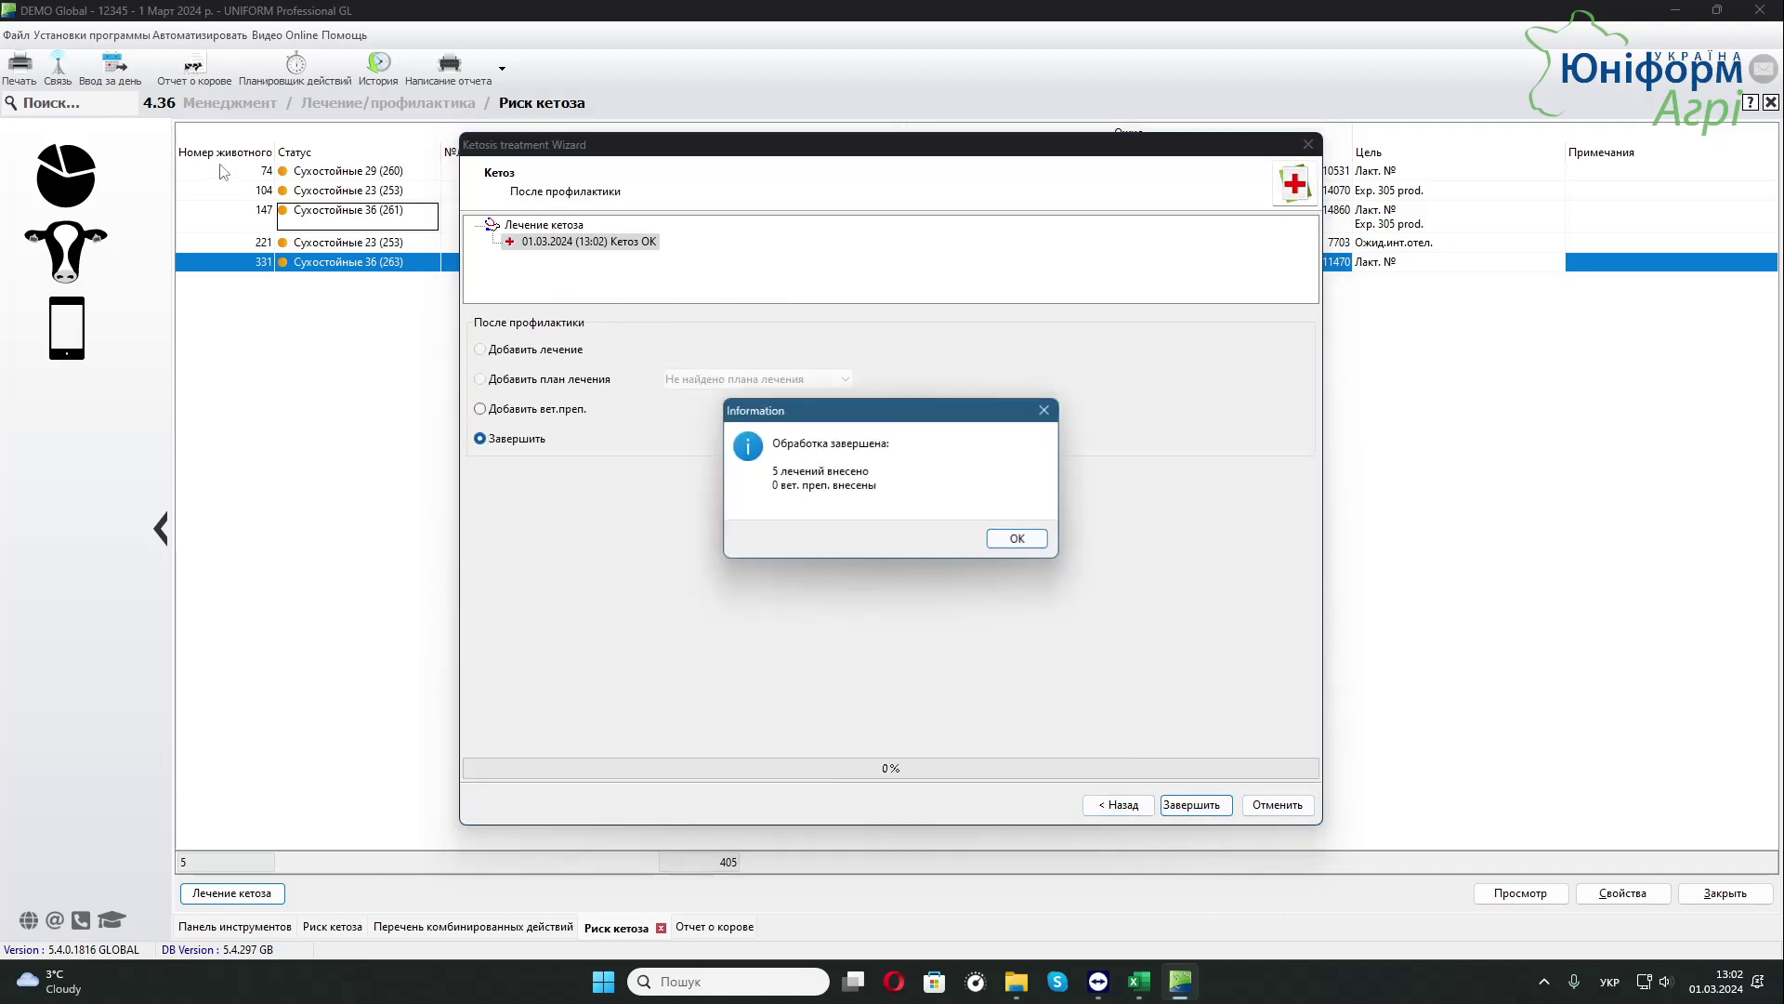
{"action": "left_click", "coordinate": [1034, 539]}
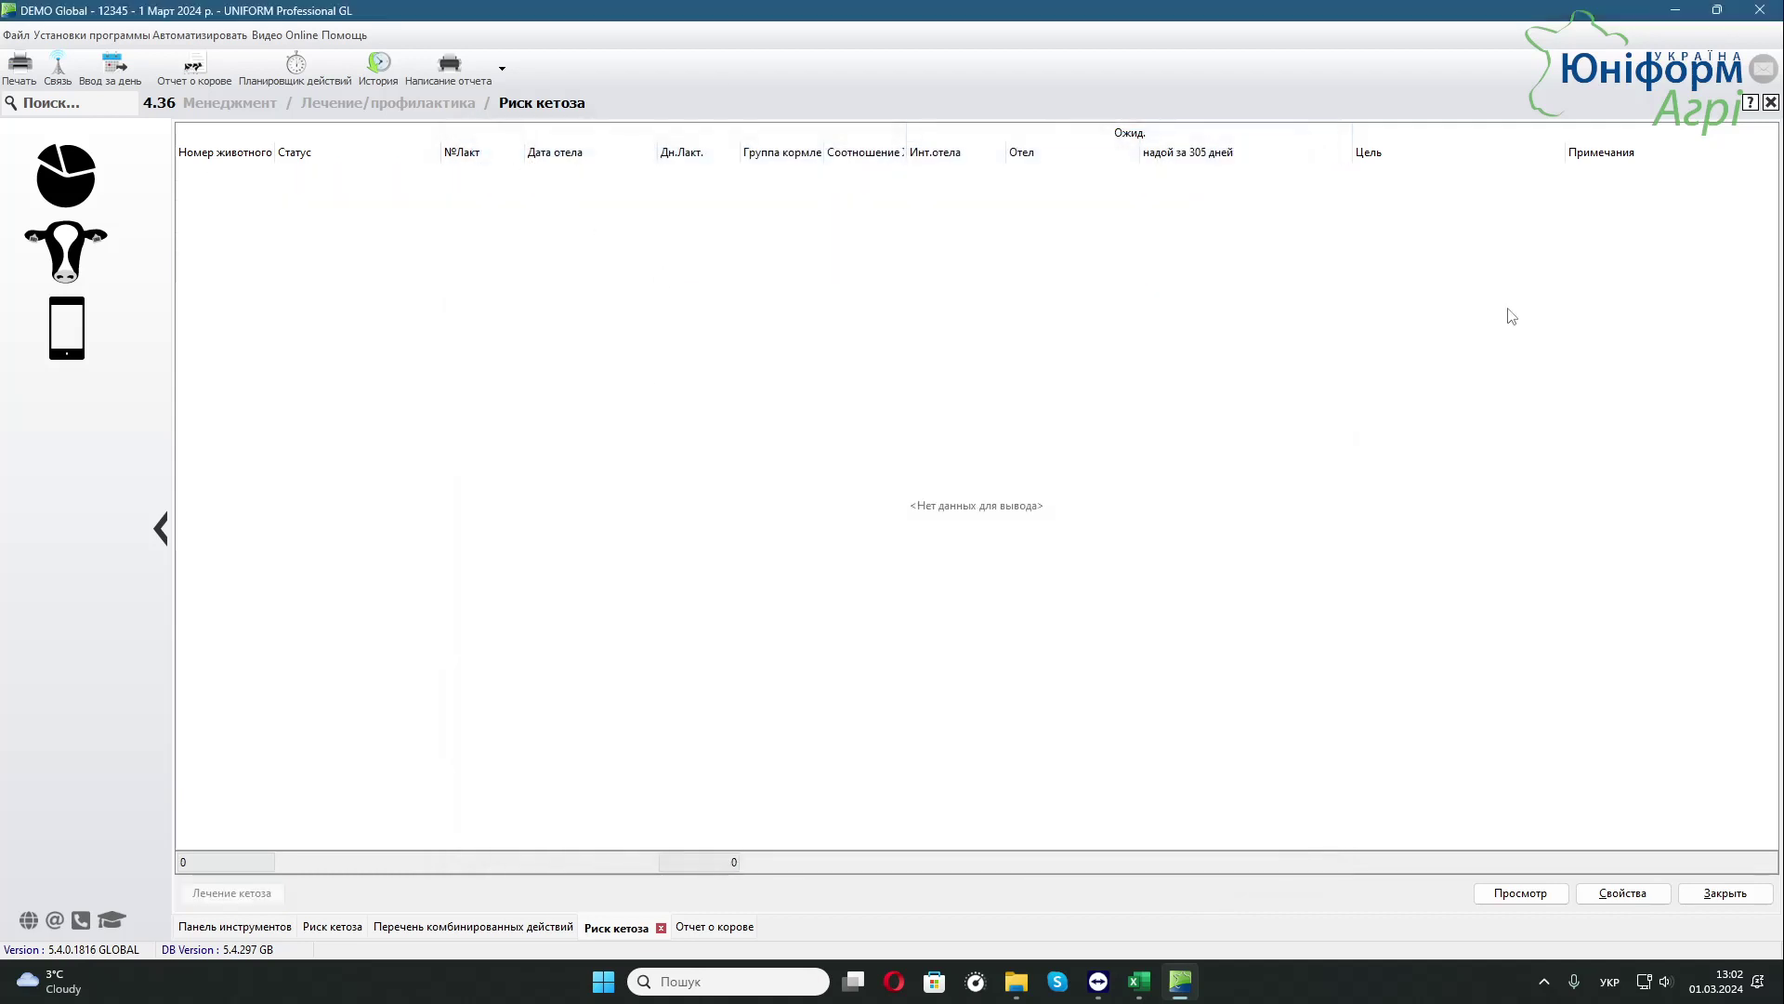
Widen the Риск кетоза list's days to expected calving with a lower minimum and a maximum of 50, and check animal 567's notes.
{"action": "left_click", "coordinate": [80, 165]}
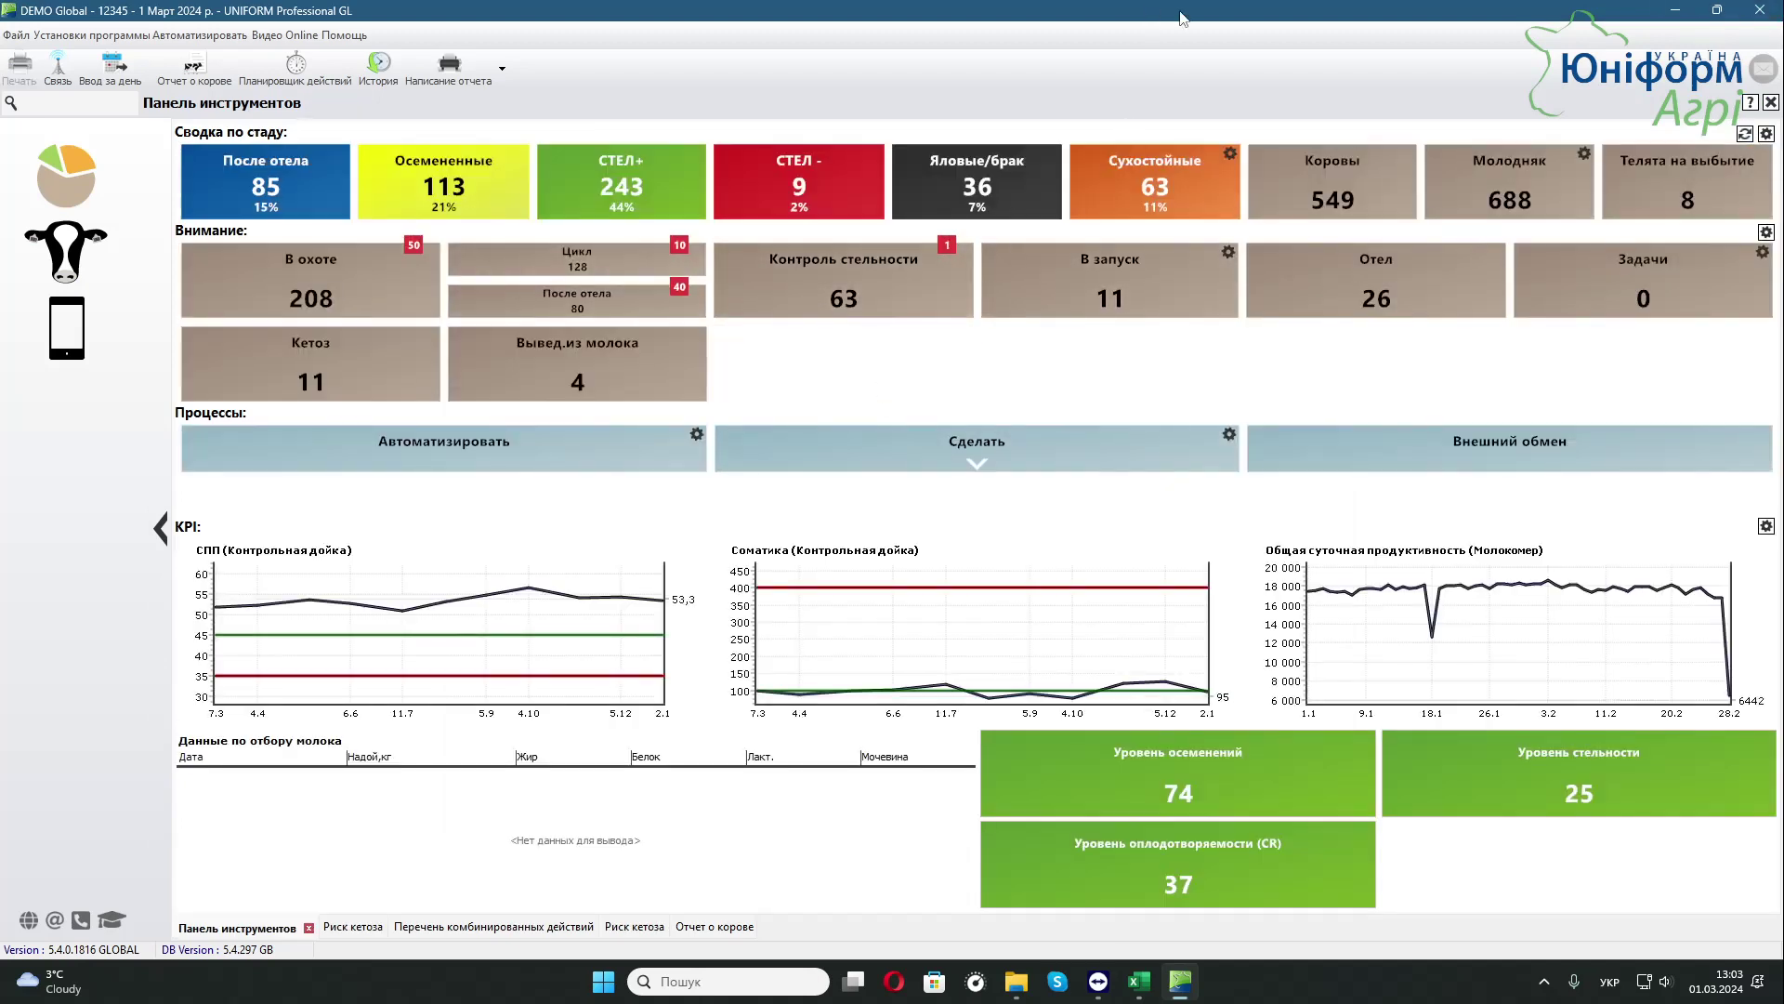
{"action": "left_click", "coordinate": [638, 928]}
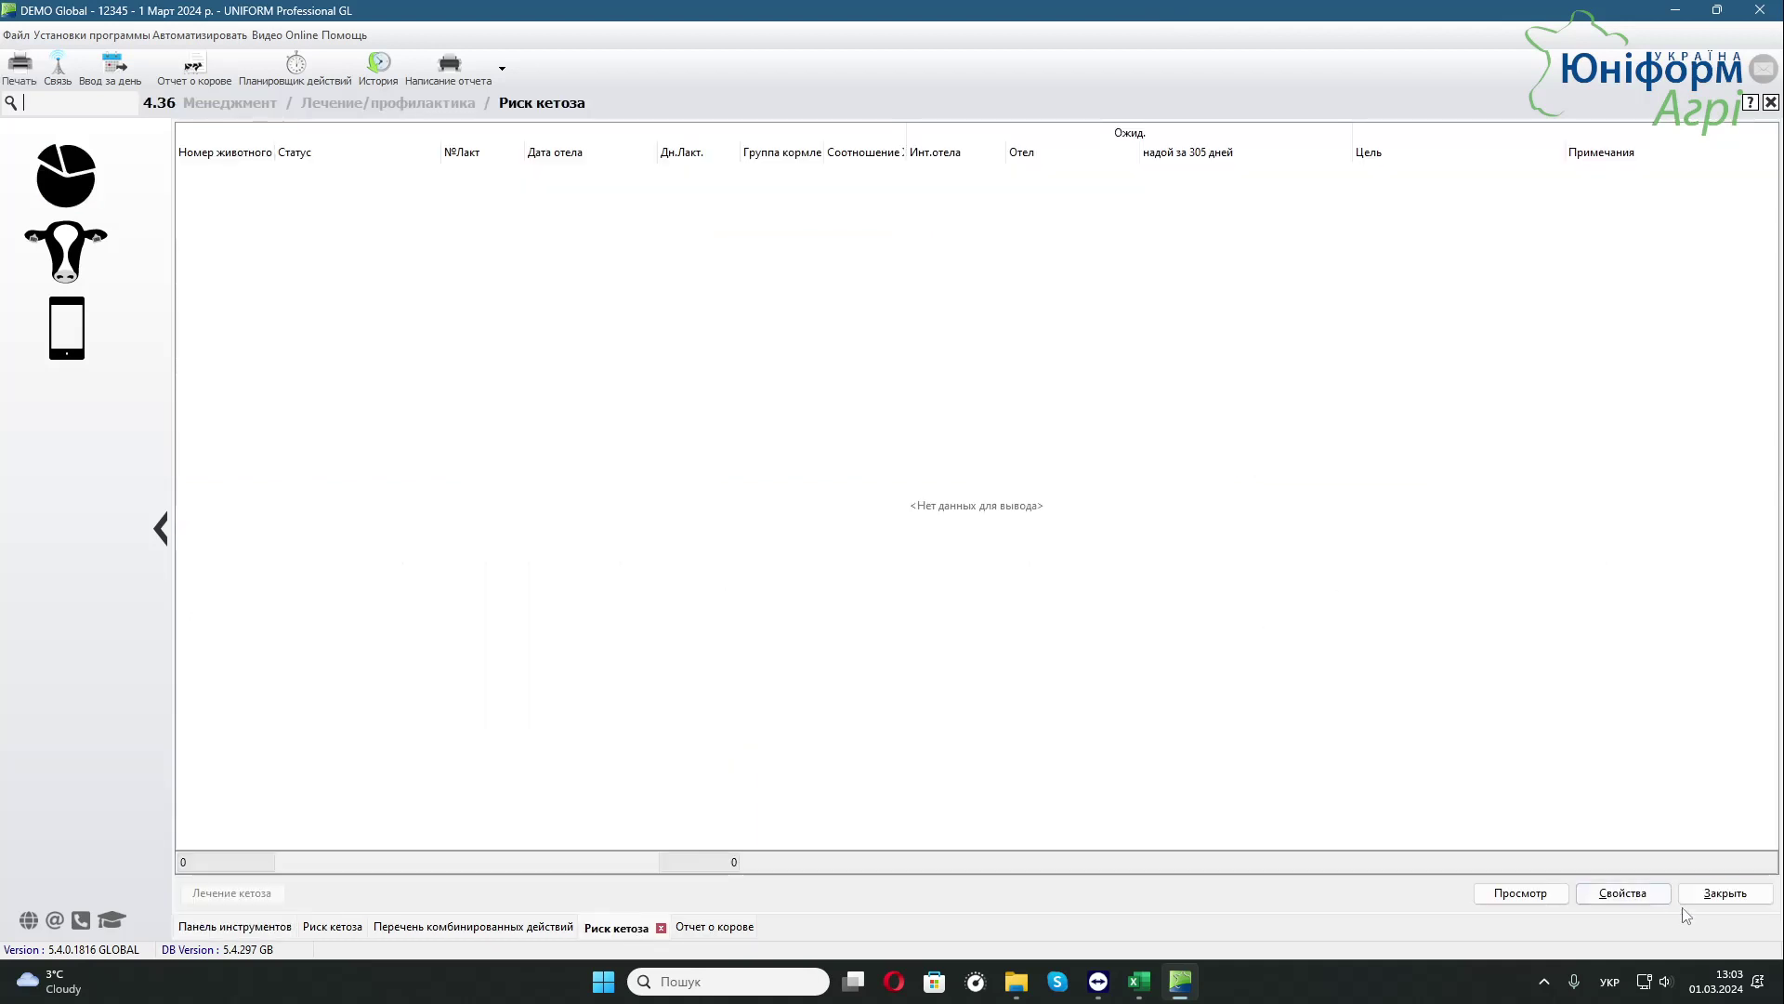
{"action": "left_click", "coordinate": [1620, 893]}
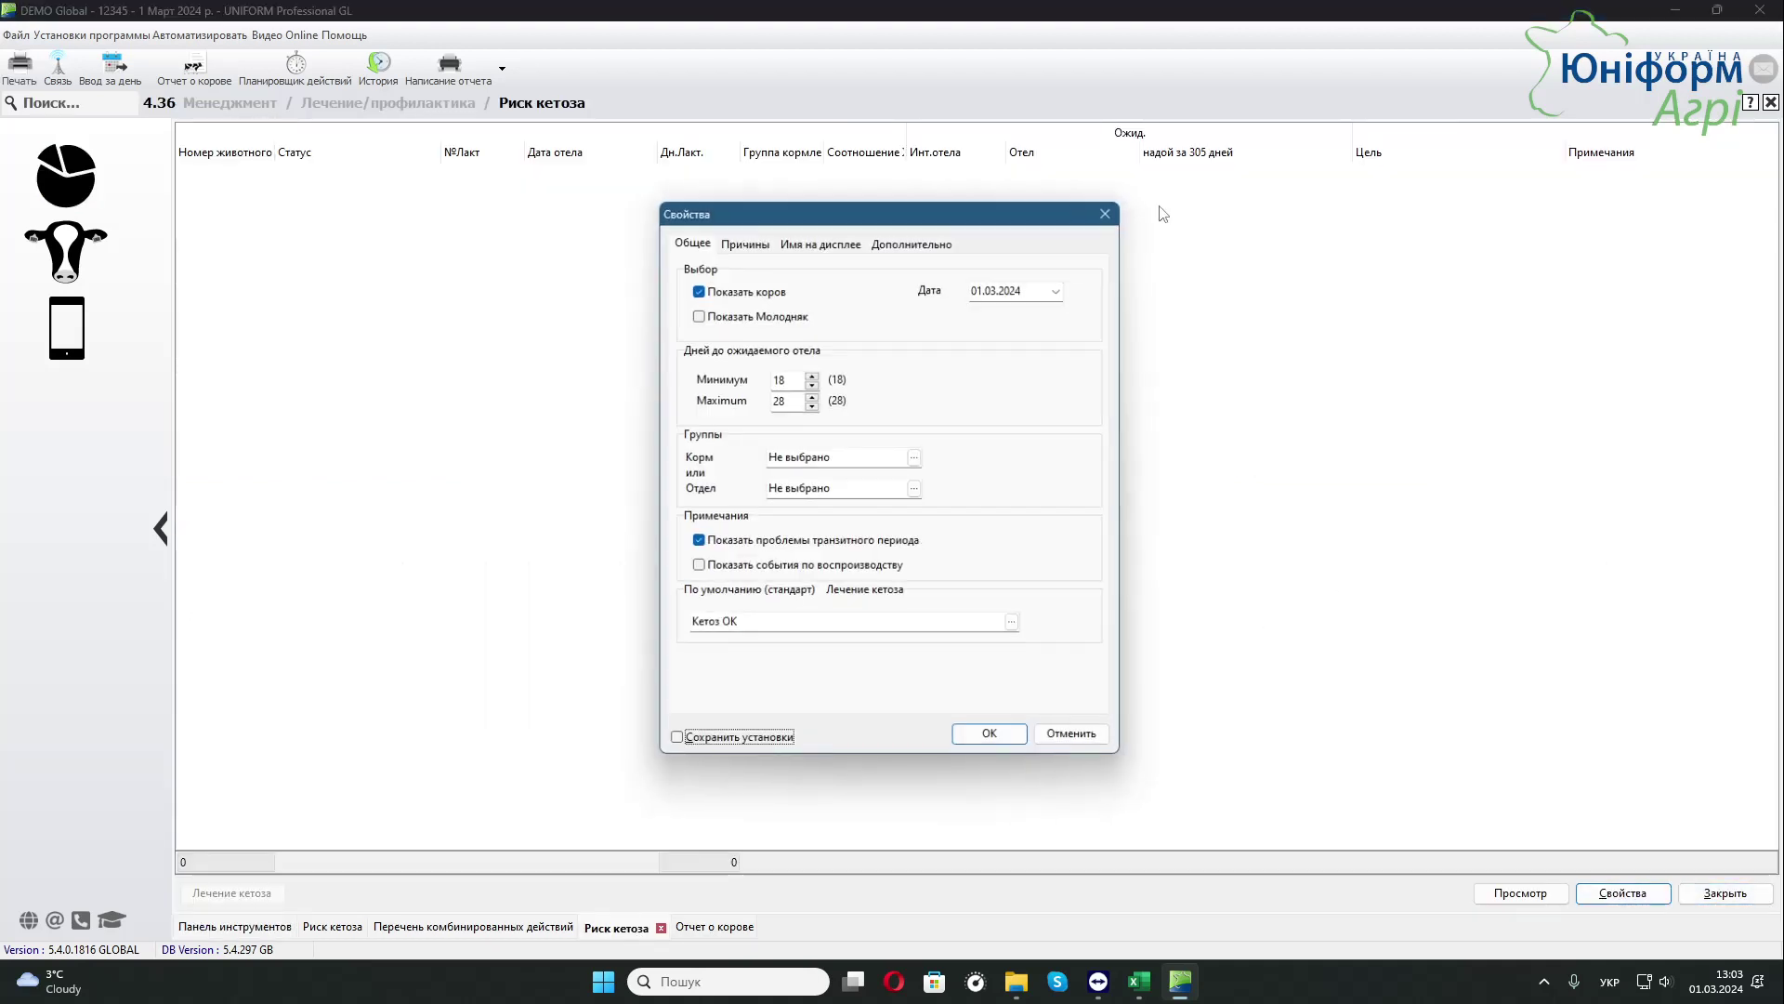
{"action": "double_click", "coordinate": [779, 379]}
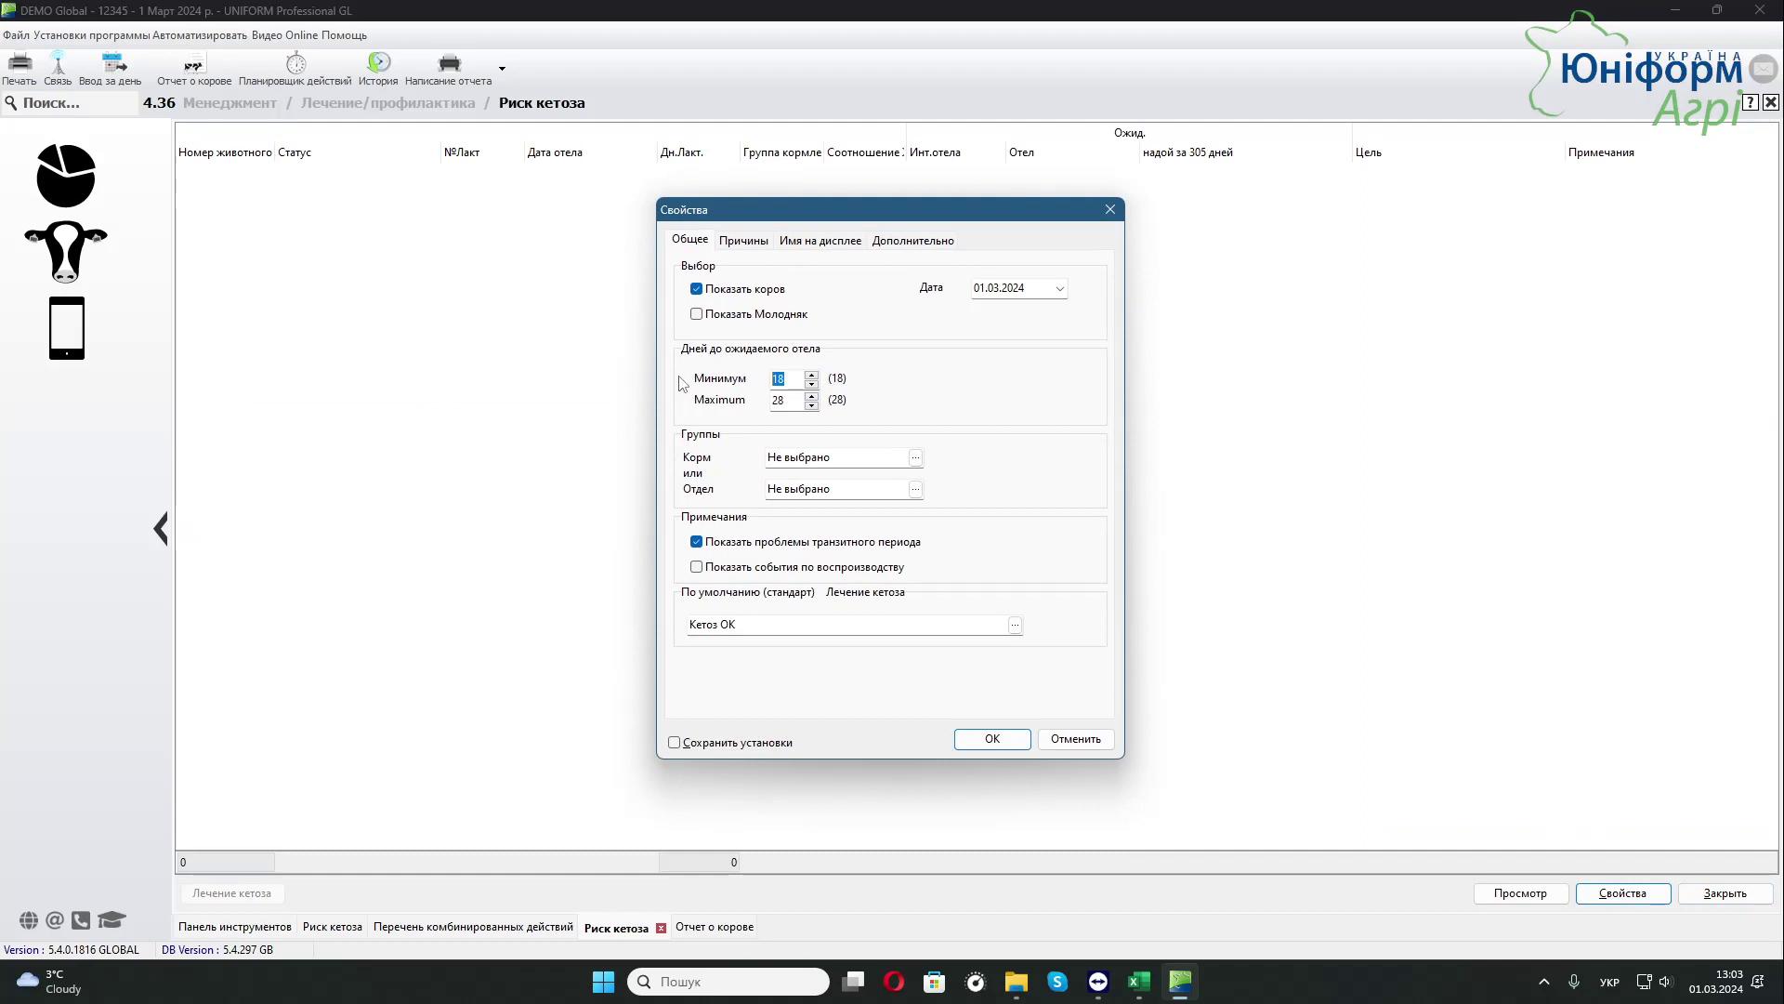
{"action": "double_click", "coordinate": [805, 402]}
{"action": "type", "text": "50"}
{"action": "double_click", "coordinate": [801, 379]}
{"action": "left_click", "coordinate": [991, 741]}
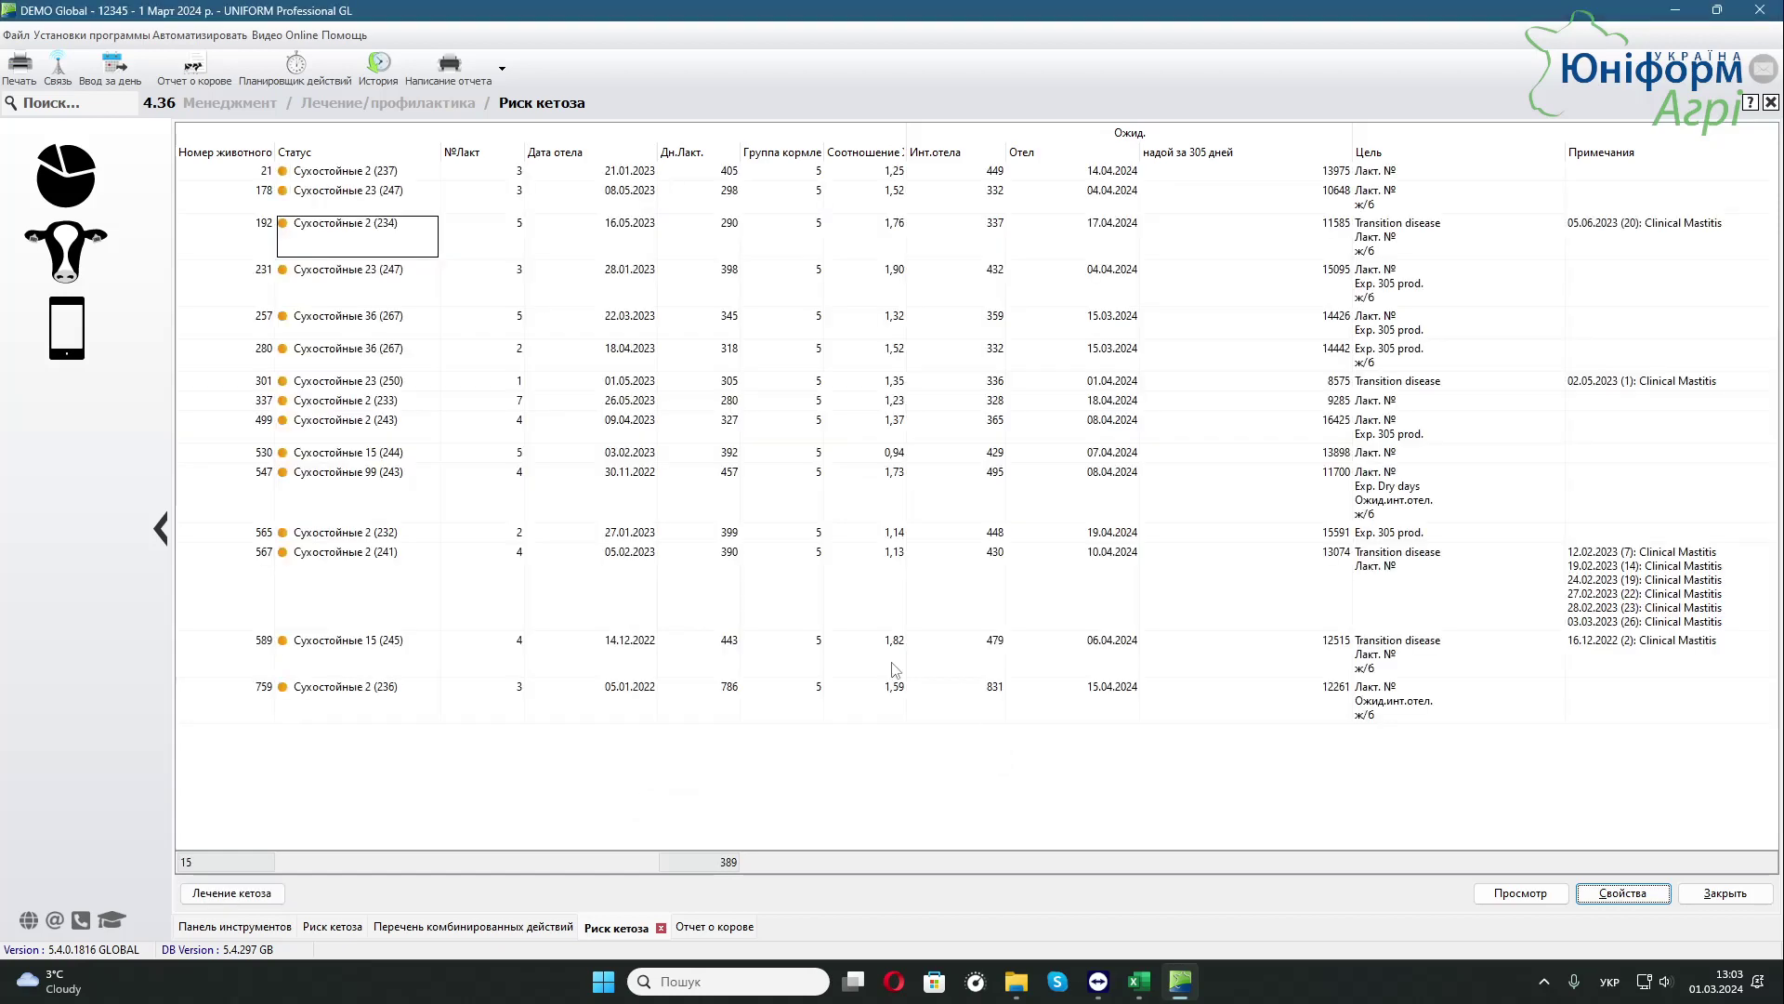
{"action": "left_click", "coordinate": [1538, 585]}
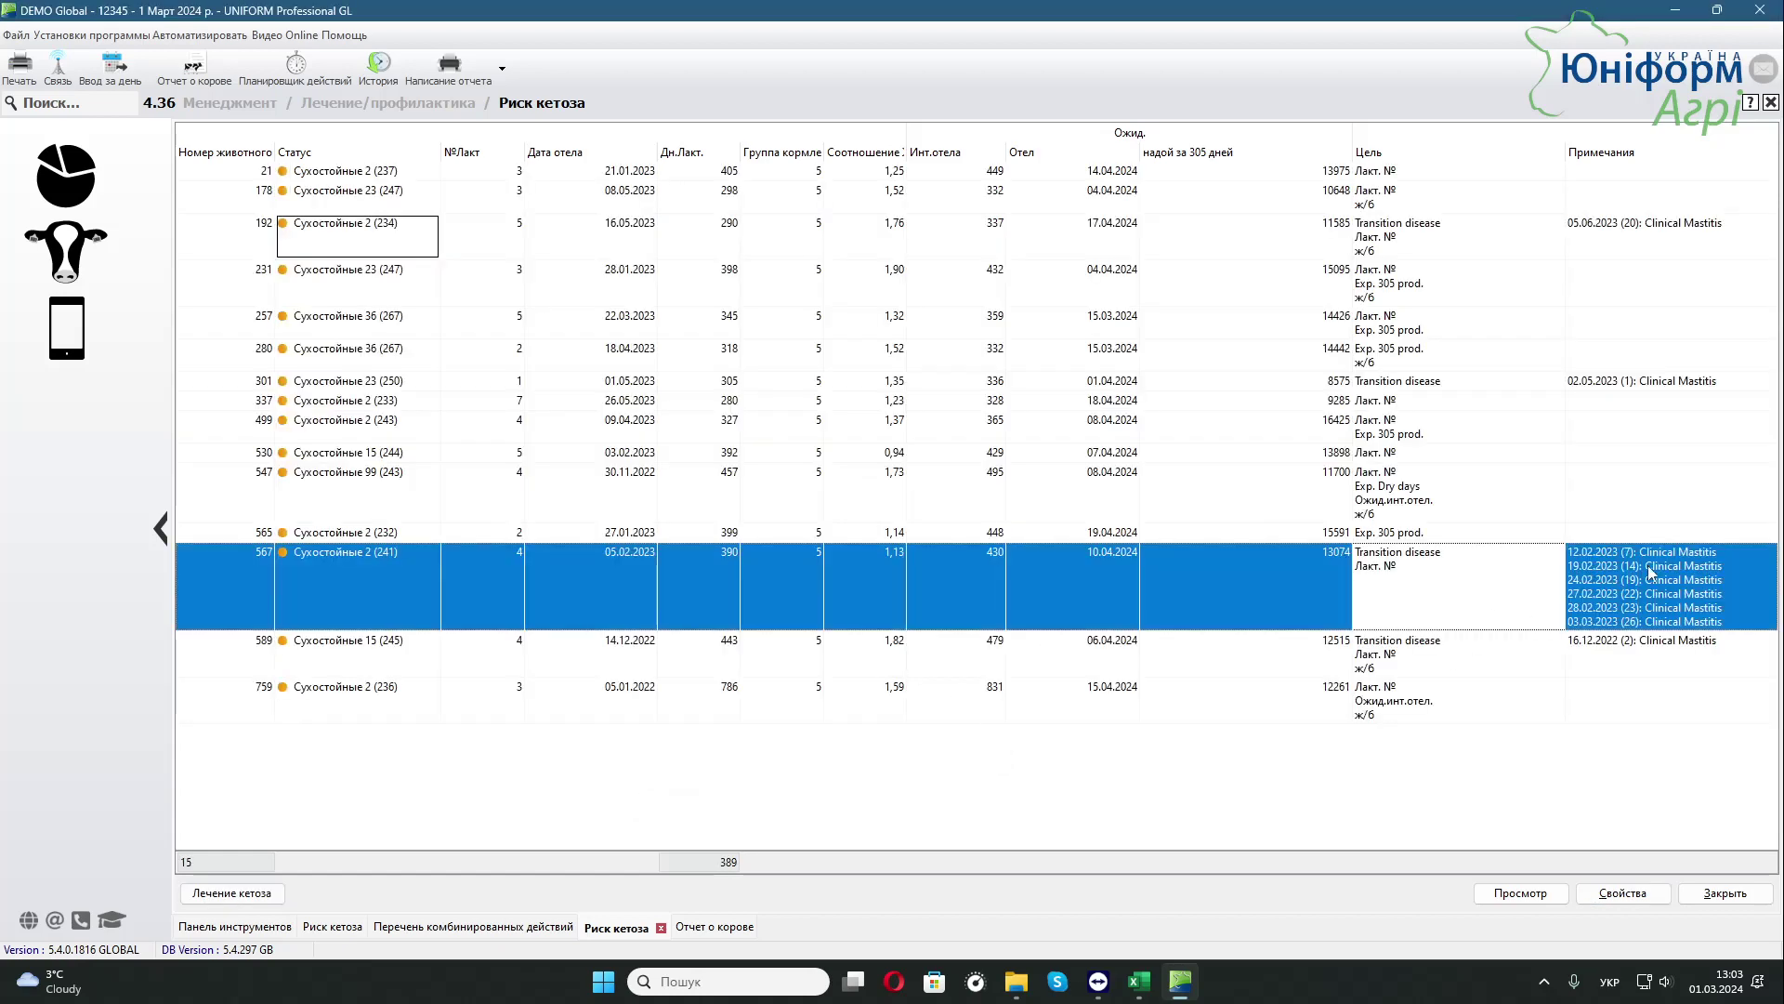